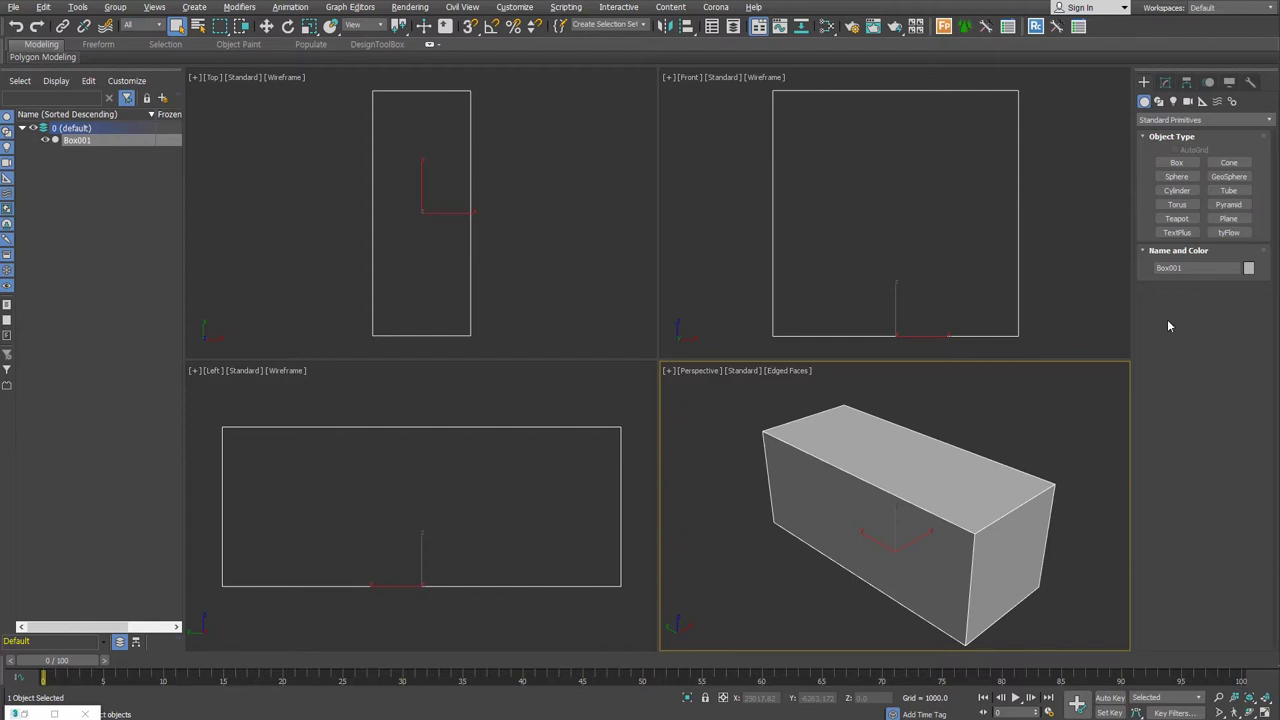
# Step: Show the 20000 × 8000 × 8000 box's size parameters and enlarge the Perspective viewport
pyautogui.click(1165, 82)
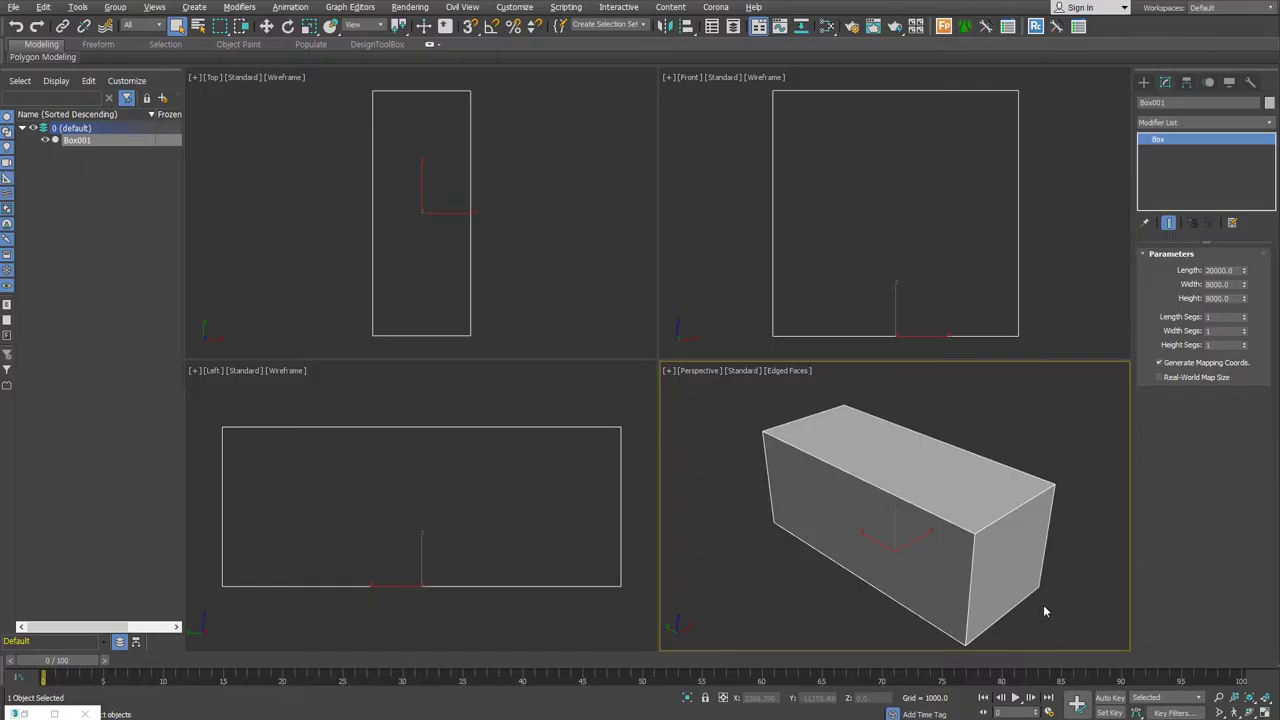
pyautogui.moveTo(1043, 604); pyautogui.dragTo(1026, 592, button='middle')
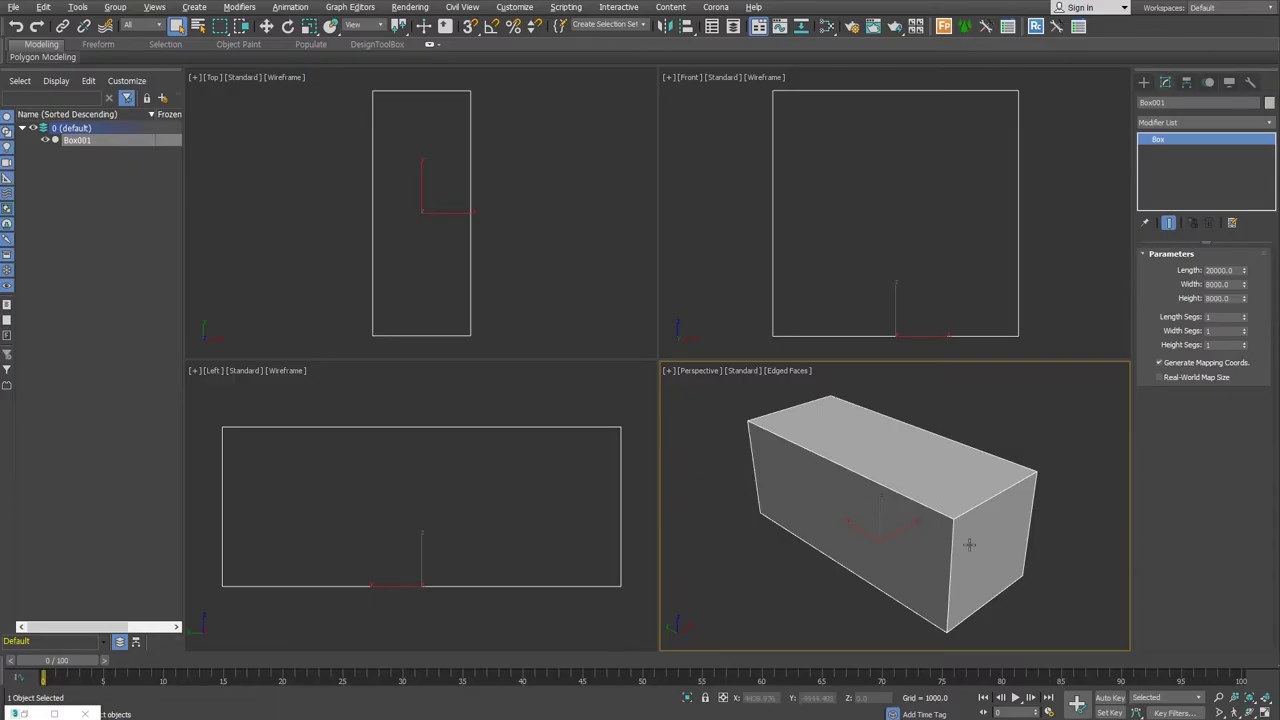
pyautogui.moveTo(659, 360); pyautogui.dragTo(423, 231)
# Step: Turn on Backface Cull in the box's Object Properties
pyautogui.rightClick(688, 376)
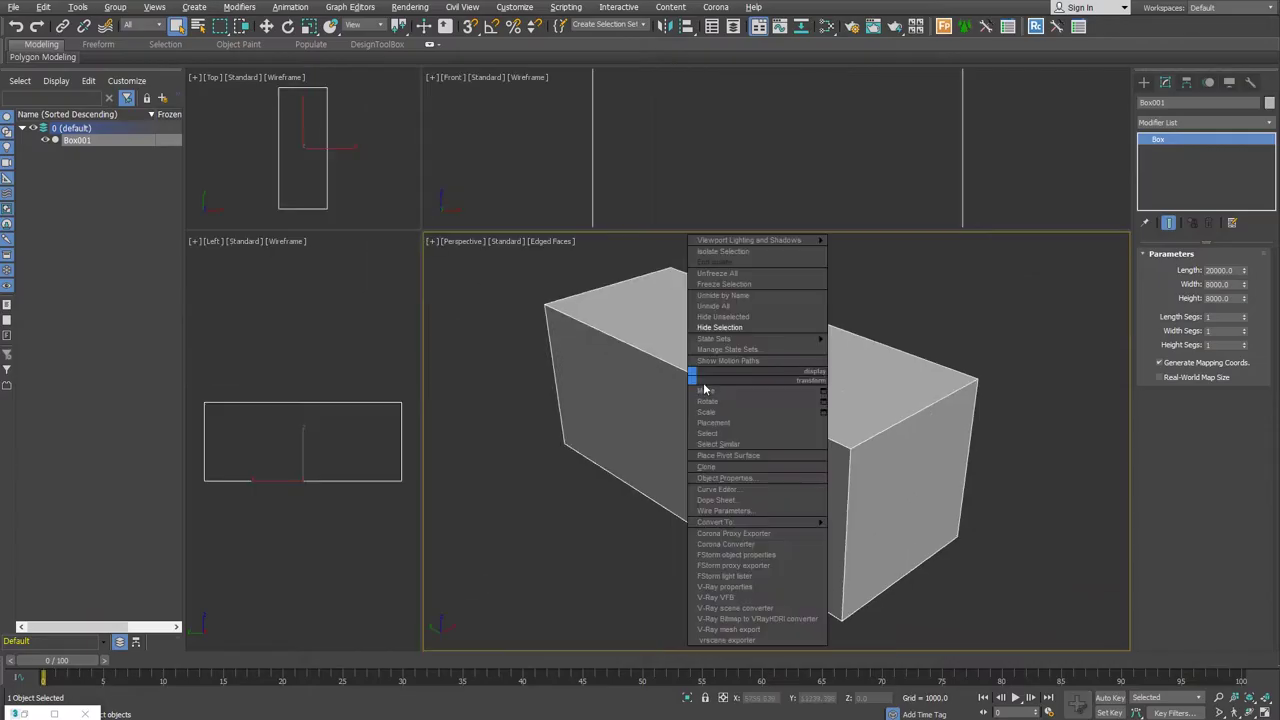
pyautogui.click(768, 479)
pyautogui.click(556, 400)
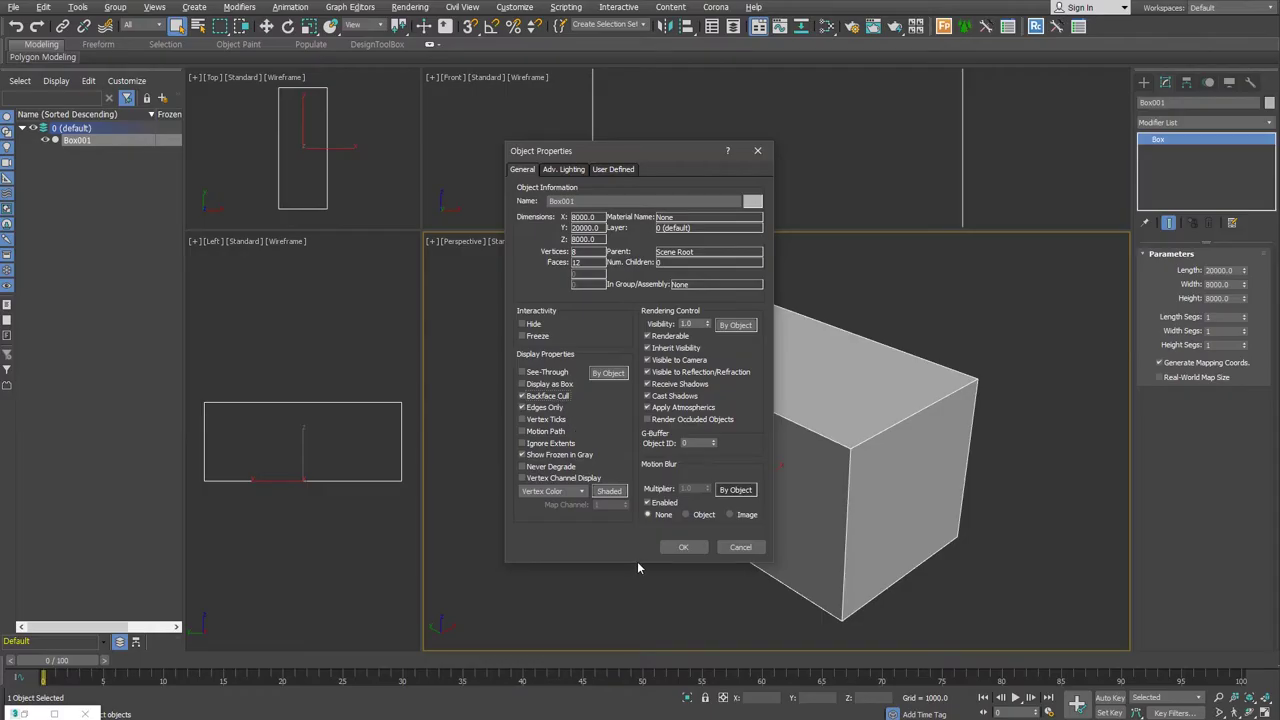
pyautogui.click(682, 547)
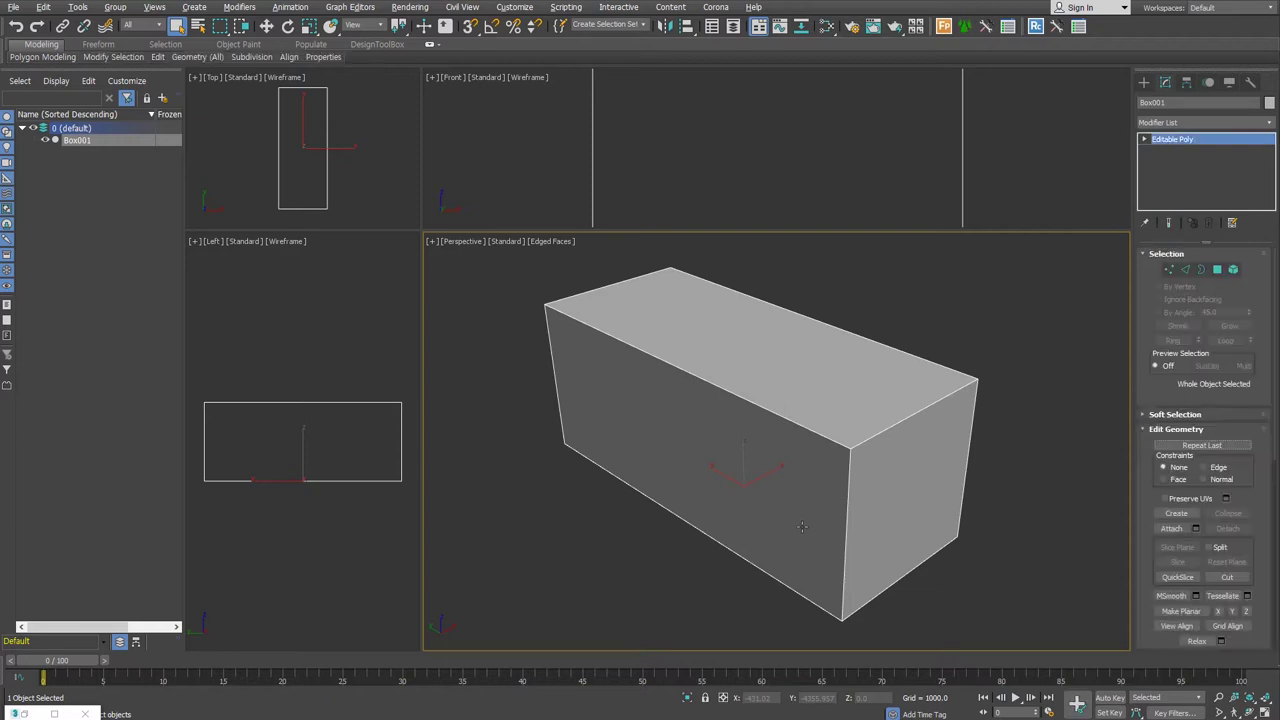
# Step: Convert the box to Editable Poly, flip all its polygons inward, and frame it in Top view
pyautogui.press('4')
pyautogui.hotkey('ctrl', 'a')
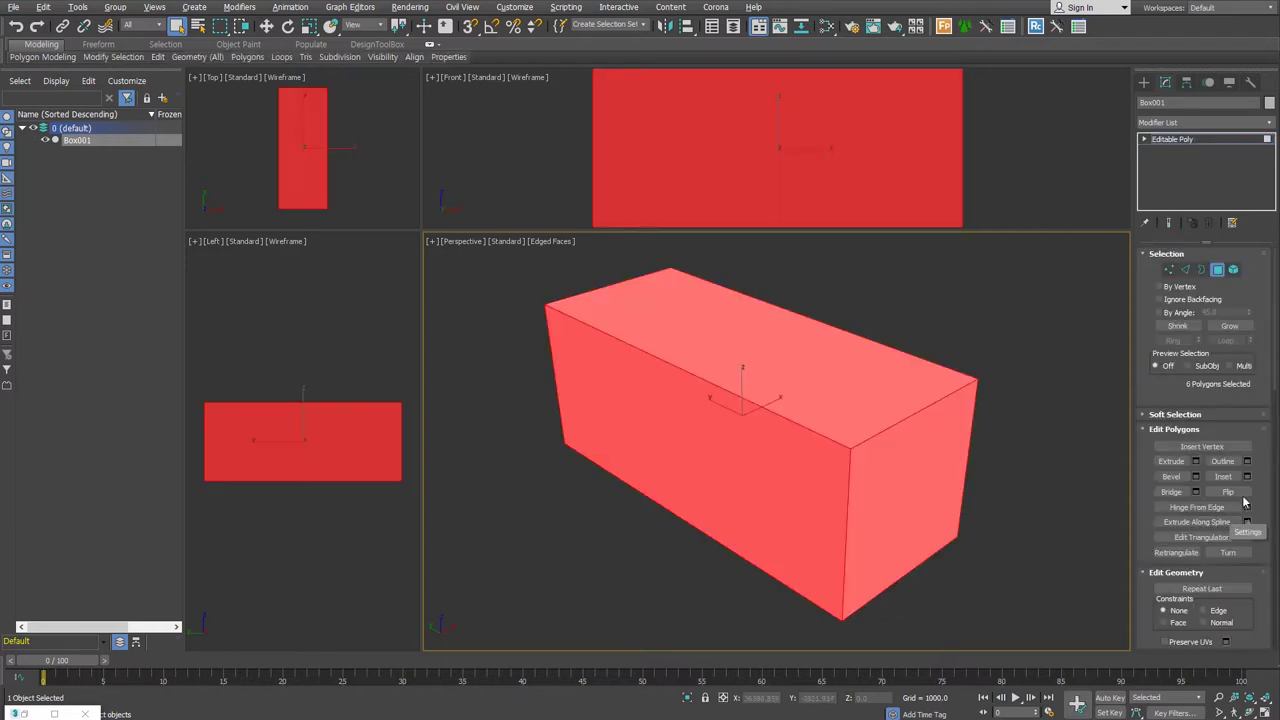
pyautogui.click(1228, 492)
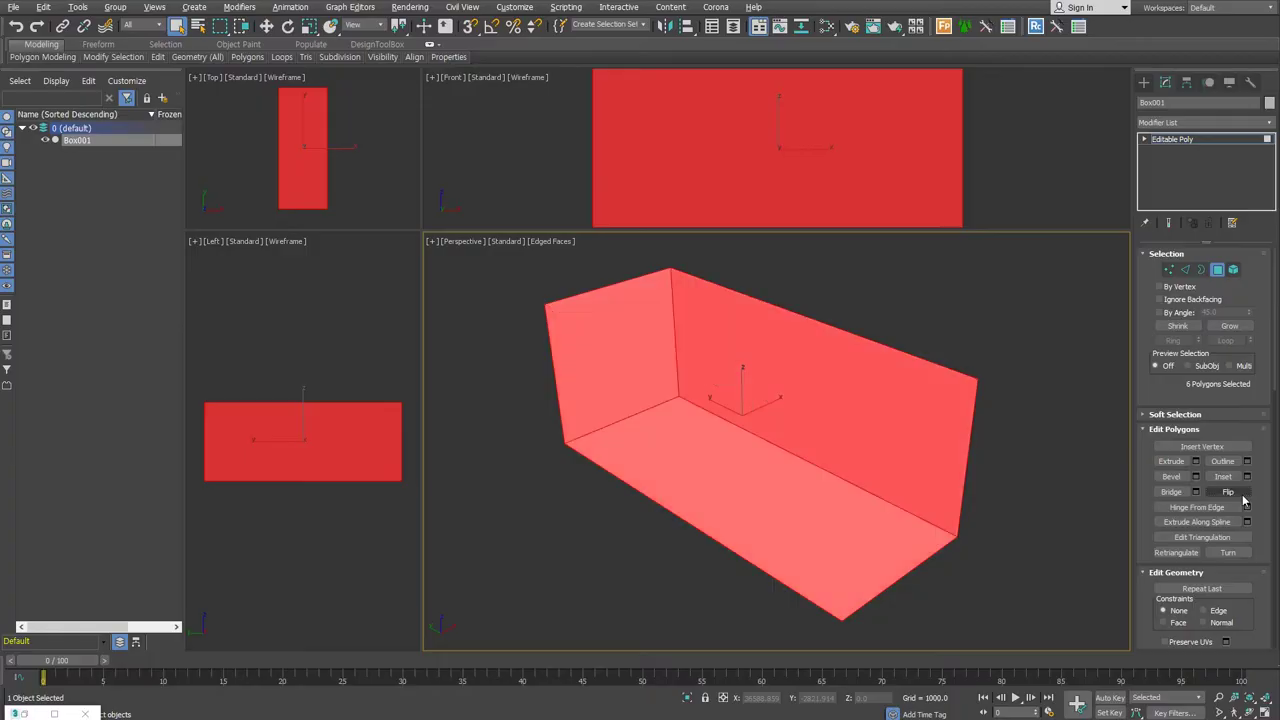
pyautogui.click(971, 564)
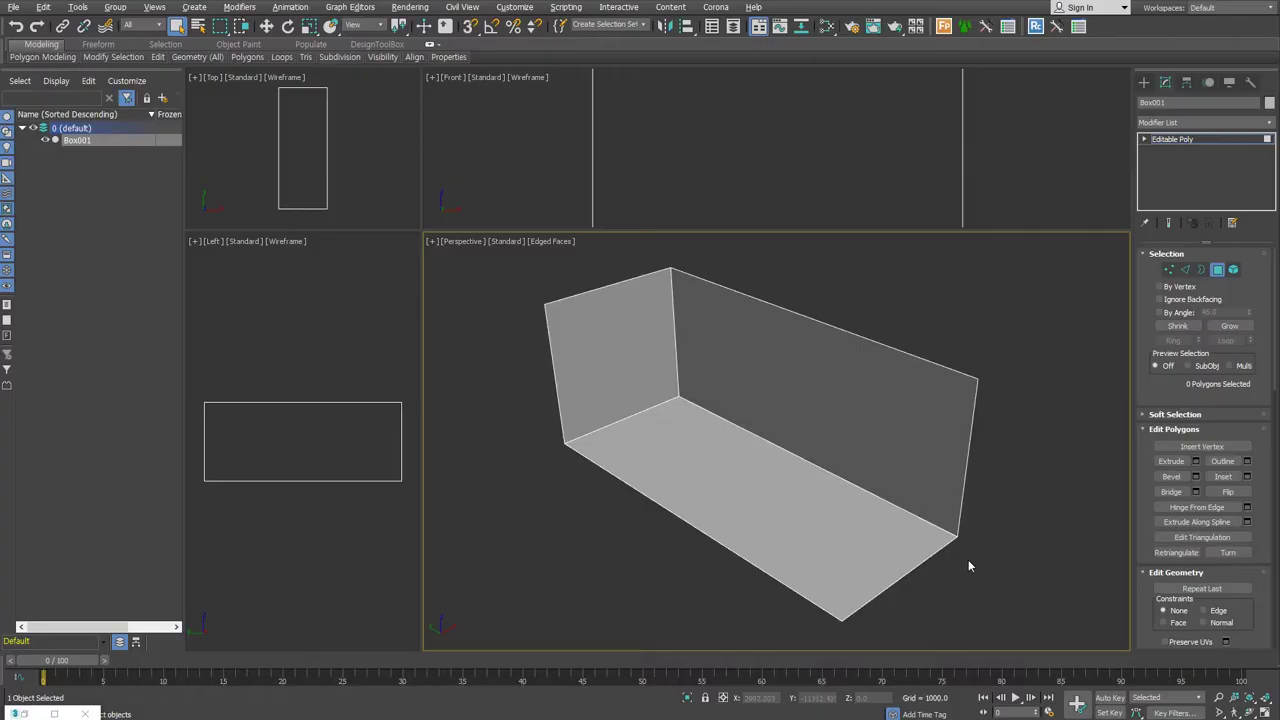
pyautogui.moveTo(968, 559)
pyautogui.keyDown('alt'); pyautogui.mouseDown(button='middle')
pyautogui.moveTo(863, 545)
pyautogui.moveTo(920, 537)
pyautogui.moveTo(858, 543)
pyautogui.mouseUp(button='middle'); pyautogui.keyUp('alt')
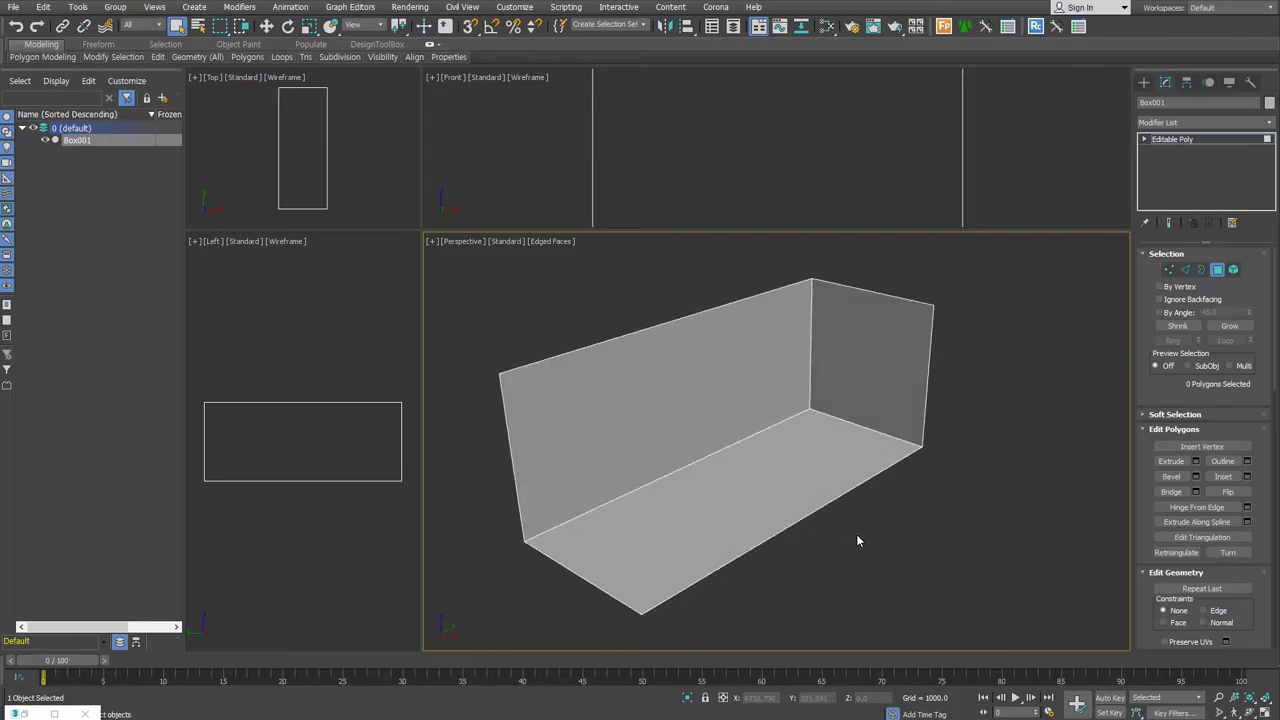
pyautogui.press('t')
pyautogui.hotkey('ctrl', 'shift', 'z')
pyautogui.click(1144, 82)
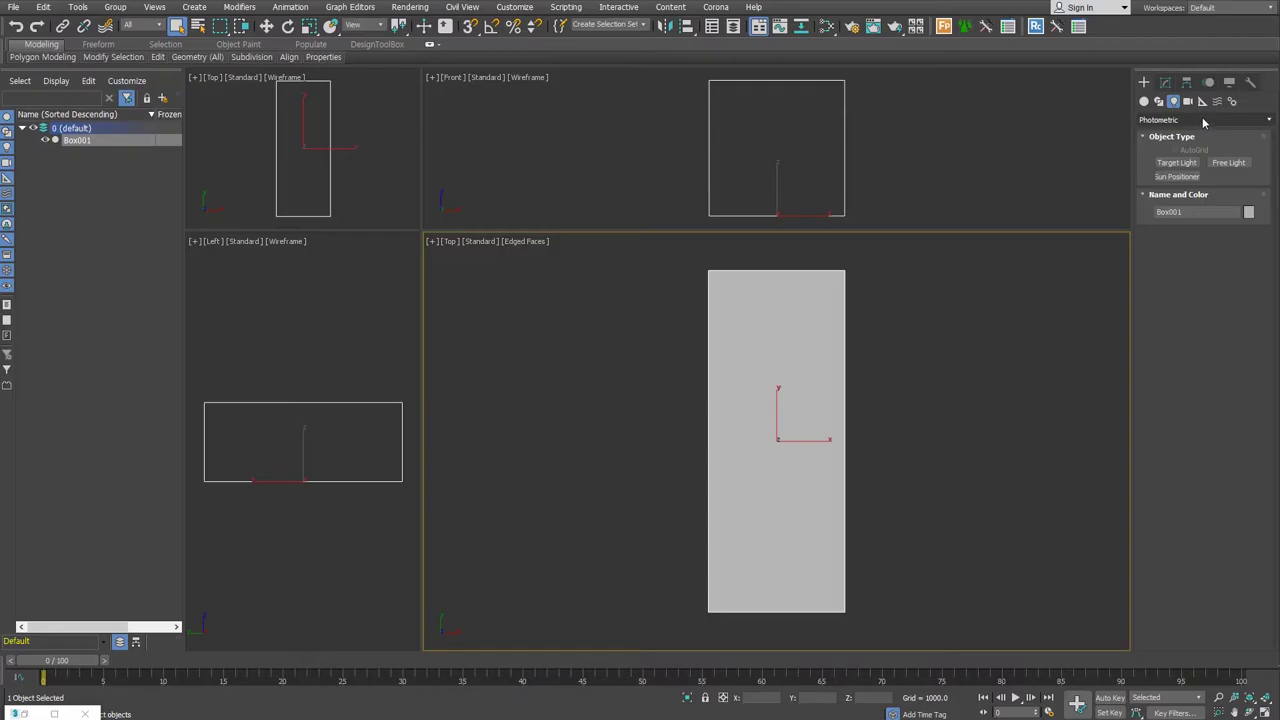
# Step: Draw a VRayLight plane light near the top end of the box in Top view
pyautogui.click(1205, 120)
pyautogui.click(1172, 182)
pyautogui.click(1176, 162)
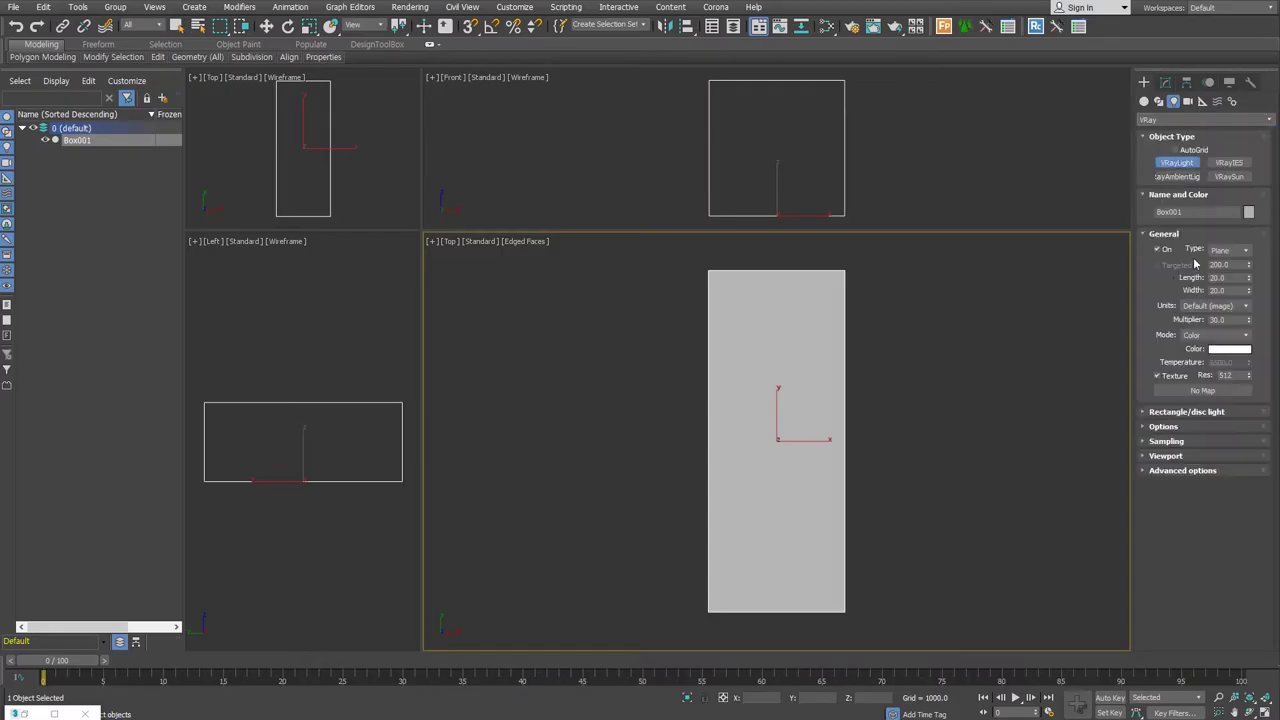
pyautogui.moveTo(718, 285); pyautogui.dragTo(833, 300)
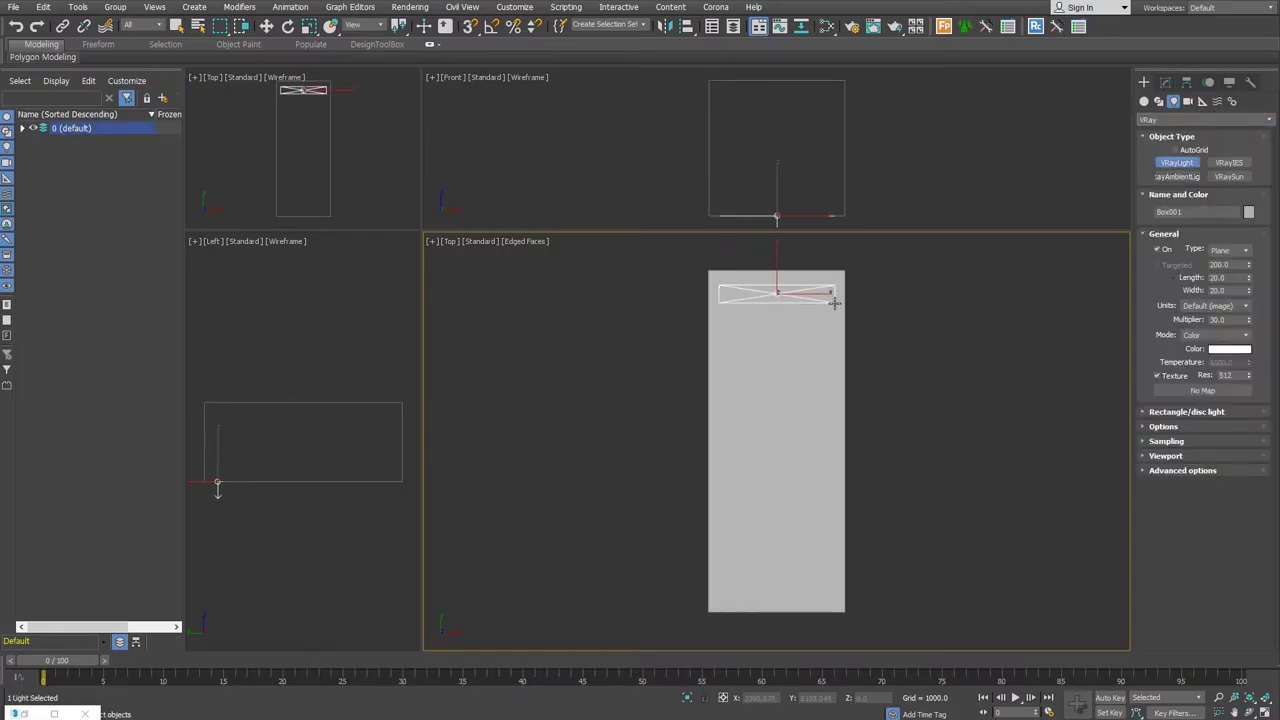
pyautogui.rightClick(768, 175)
# Step: Raise the light to the ceiling and Shift-drag a clone set to 3 copies
pyautogui.moveTo(775, 183); pyautogui.dragTo(775, 55)
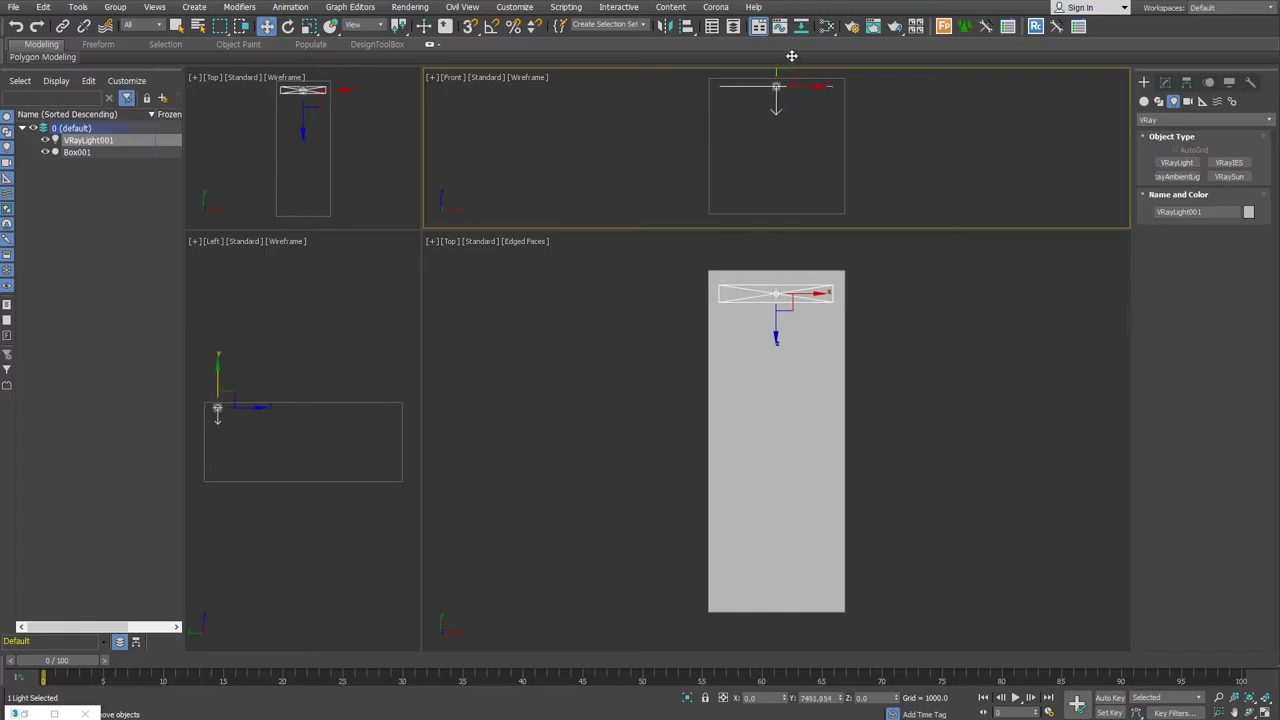
pyautogui.press('z')
pyautogui.moveTo(805, 161)
pyautogui.mouseDown()
pyautogui.moveTo(828, 58)
pyautogui.moveTo(849, 75)
pyautogui.mouseUp()
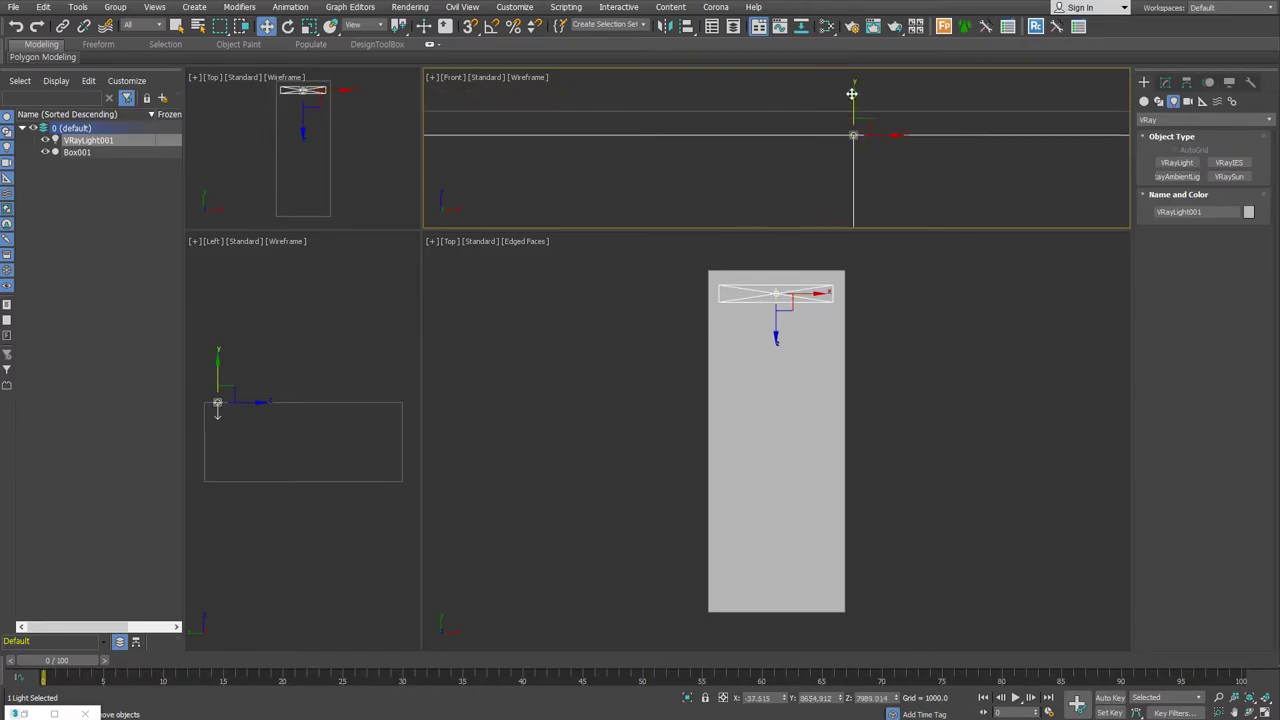
pyautogui.click(776, 292)
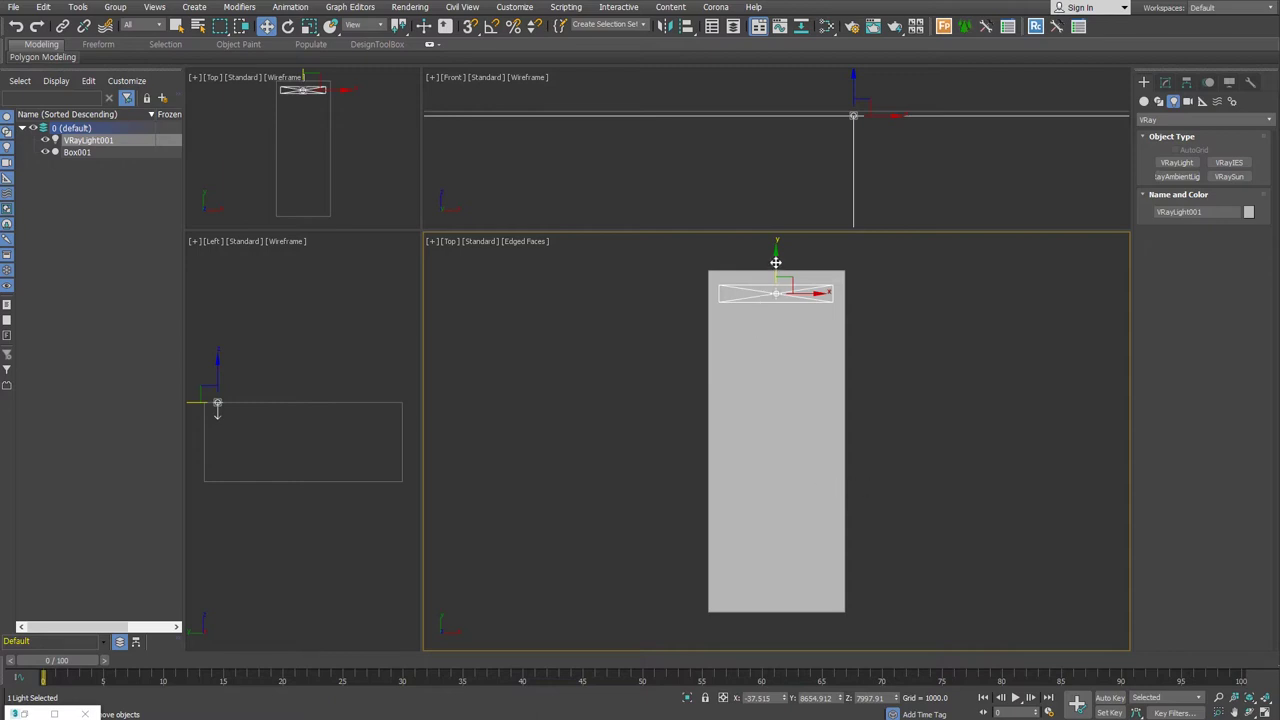
pyautogui.keyDown('shift'); pyautogui.moveTo(776, 264); pyautogui.dragTo(776, 334); pyautogui.keyUp('shift')
pyautogui.click(673, 365)
pyautogui.click(673, 365)
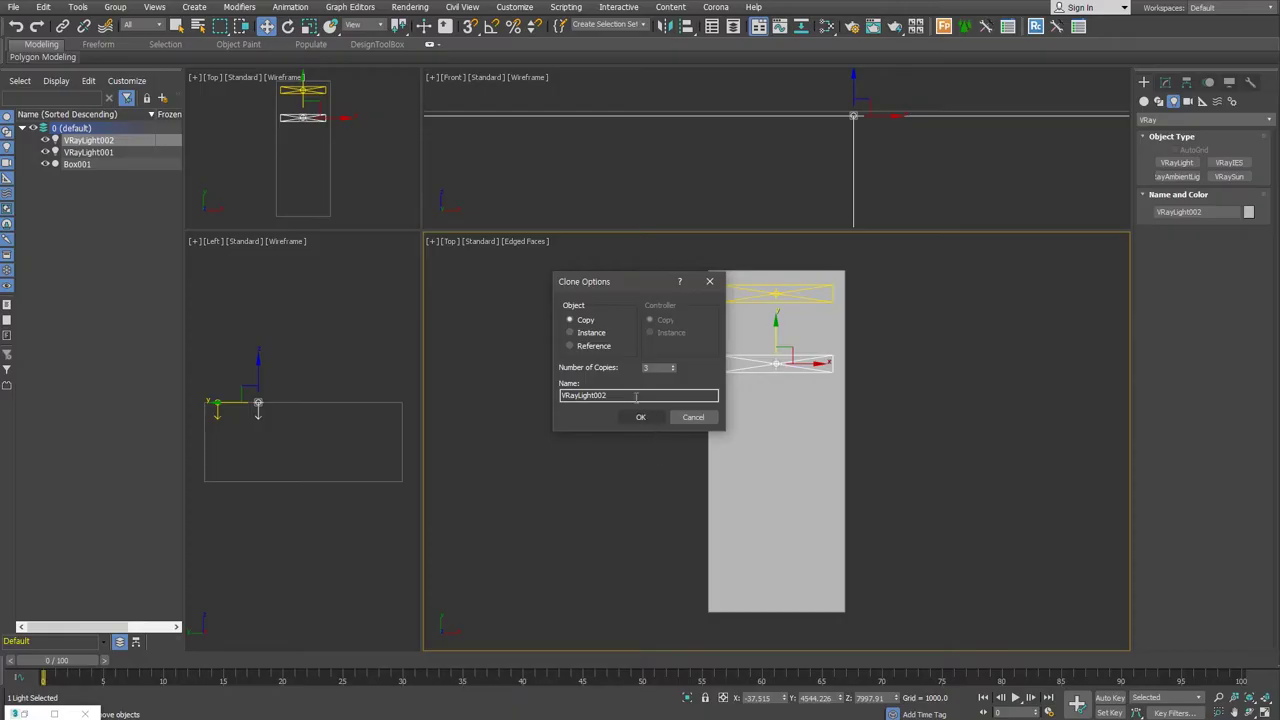
# Step: Create the three light copies, show the safe frame, and view the corridor in Perspective
pyautogui.click(591, 332)
pyautogui.press('Return')
pyautogui.moveTo(860, 514)
pyautogui.keyDown('alt'); pyautogui.mouseDown(button='middle')
pyautogui.moveTo(909, 443)
pyautogui.moveTo(897, 443)
pyautogui.moveTo(923, 434)
pyautogui.moveTo(849, 446)
pyautogui.moveTo(840, 426)
pyautogui.moveTo(843, 457)
pyautogui.mouseUp(button='middle'); pyautogui.keyUp('alt')
pyautogui.scroll(2, 880, 437)
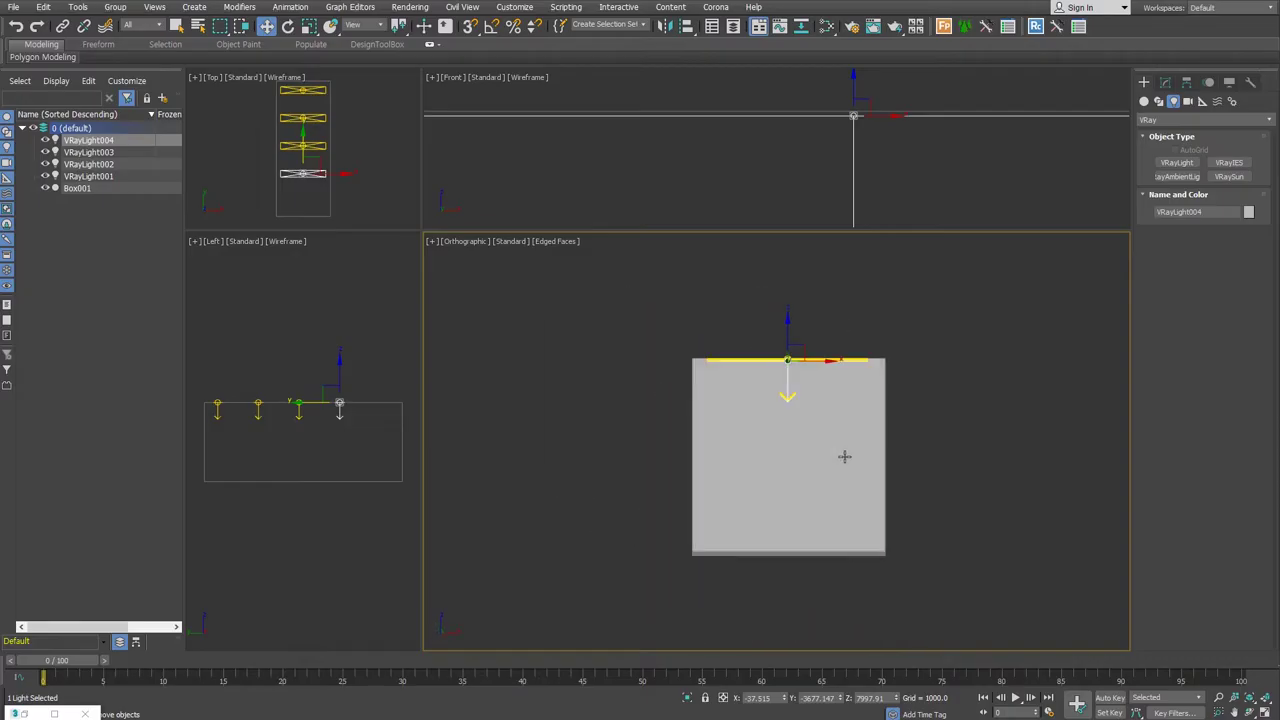
pyautogui.hotkey('shift', 'f')
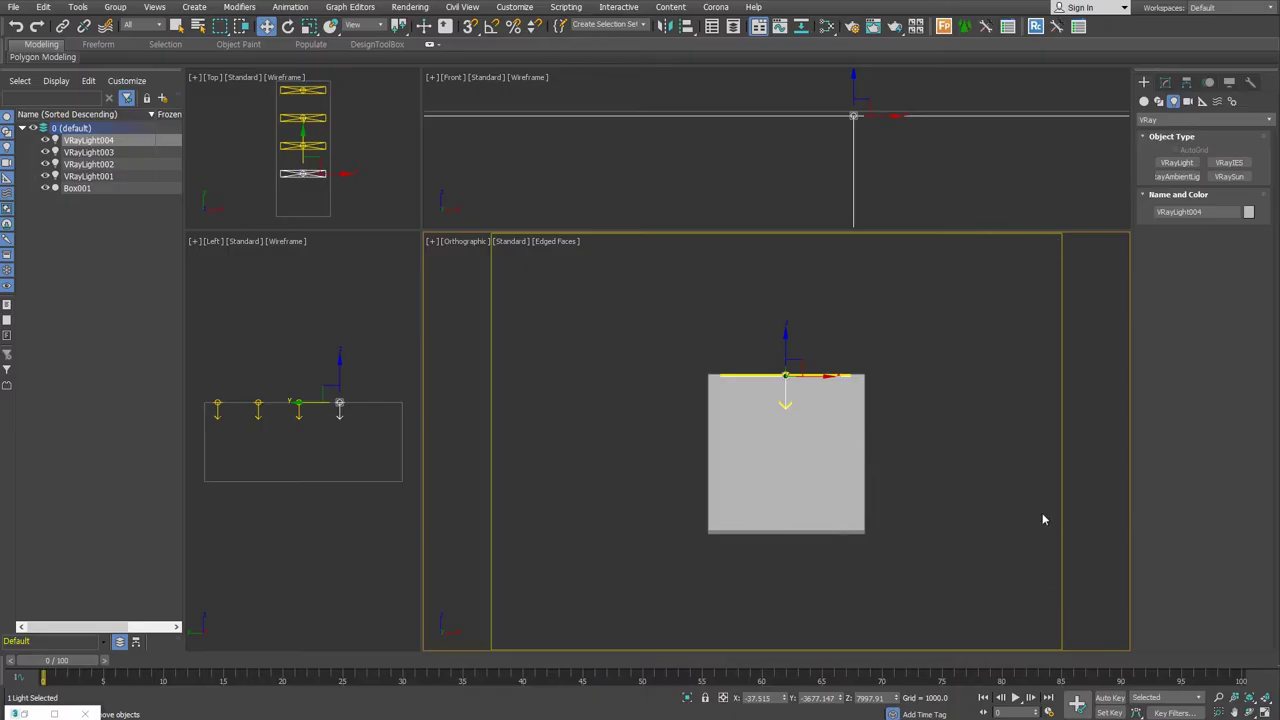
pyautogui.scroll(2, 946, 449)
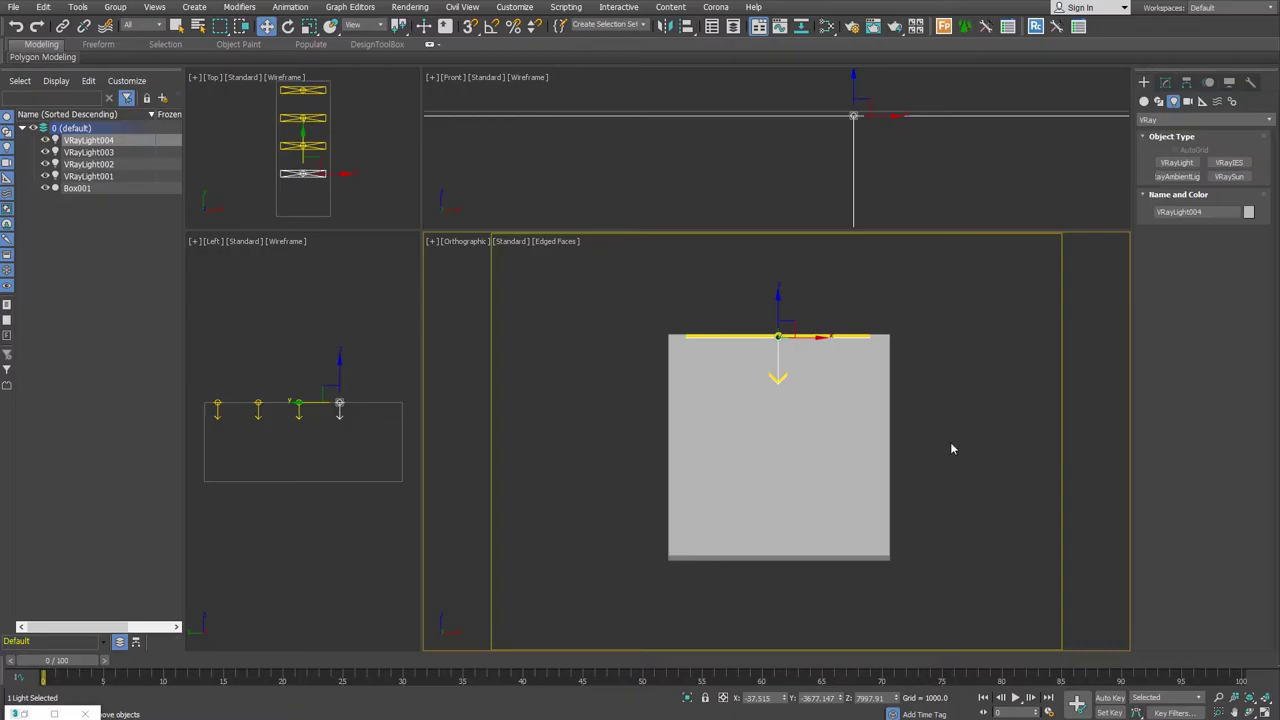
pyautogui.press('p')
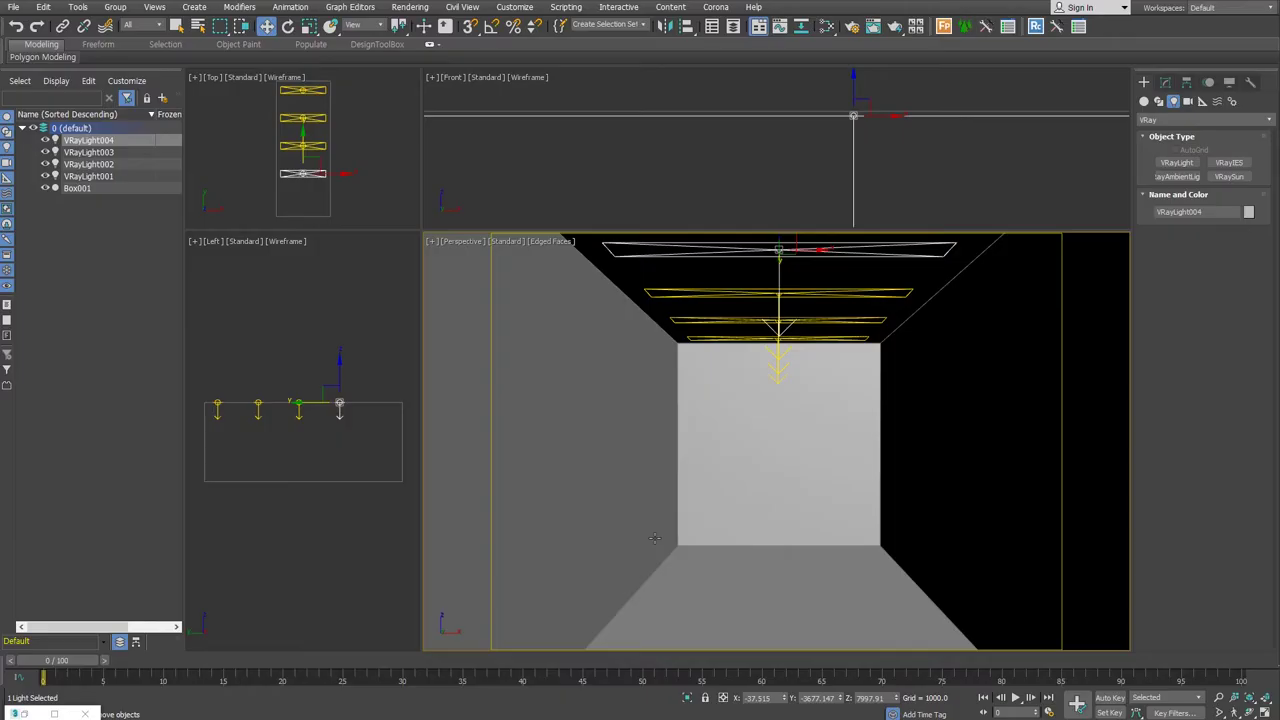
# Step: Create a physical camera from the view and move it further into the corridor
pyautogui.hotkey('ctrl', 'c')
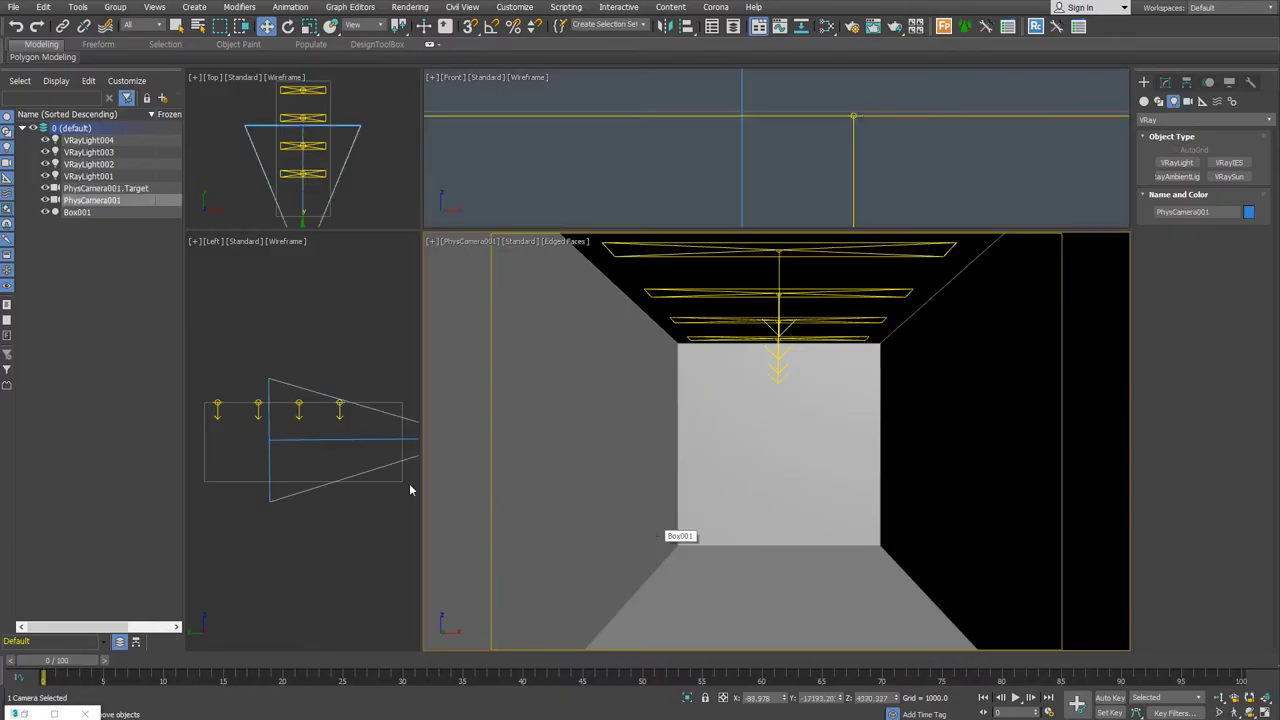
pyautogui.moveTo(409, 484); pyautogui.dragTo(285, 440, button='middle')
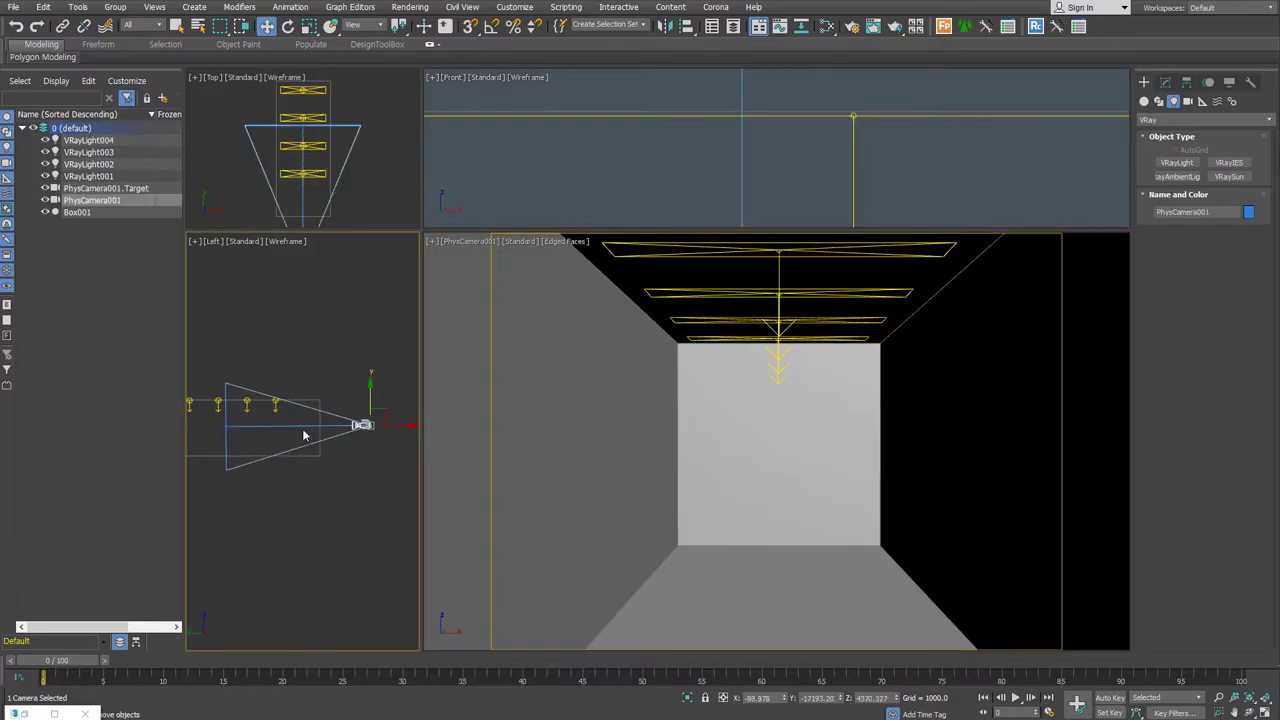
pyautogui.rightClick(813, 430)
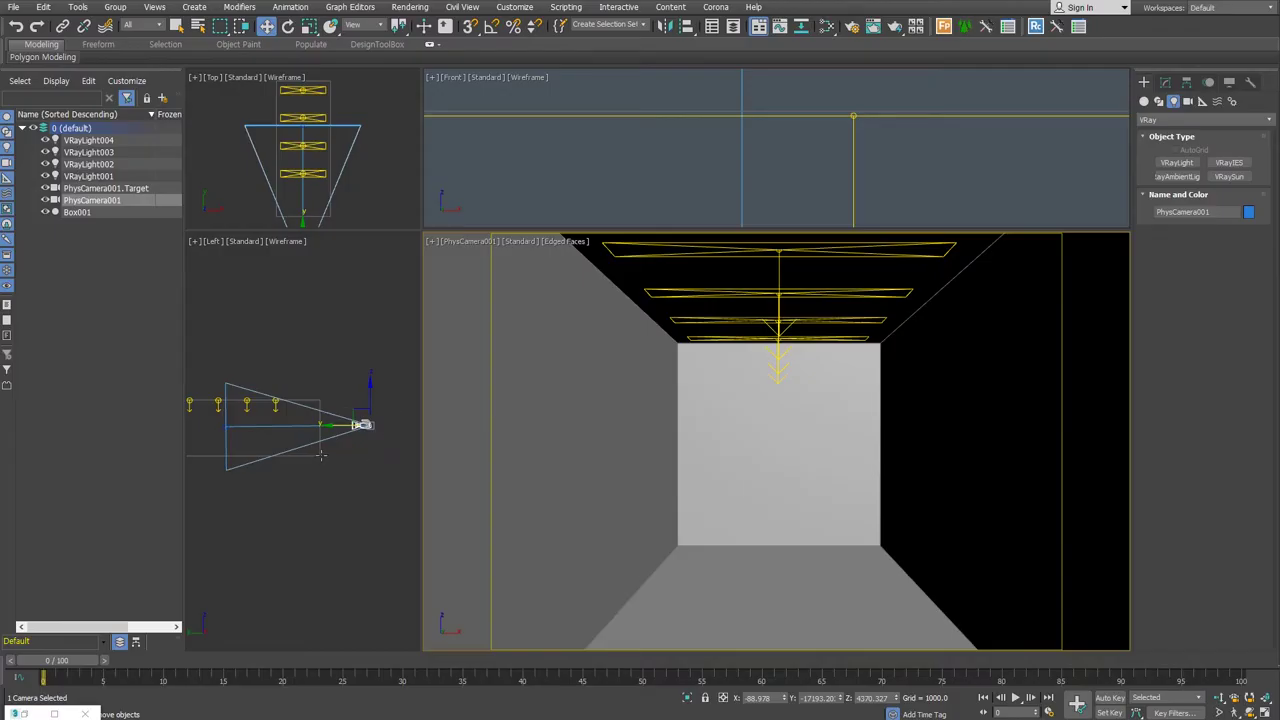
pyautogui.rightClick(337, 428)
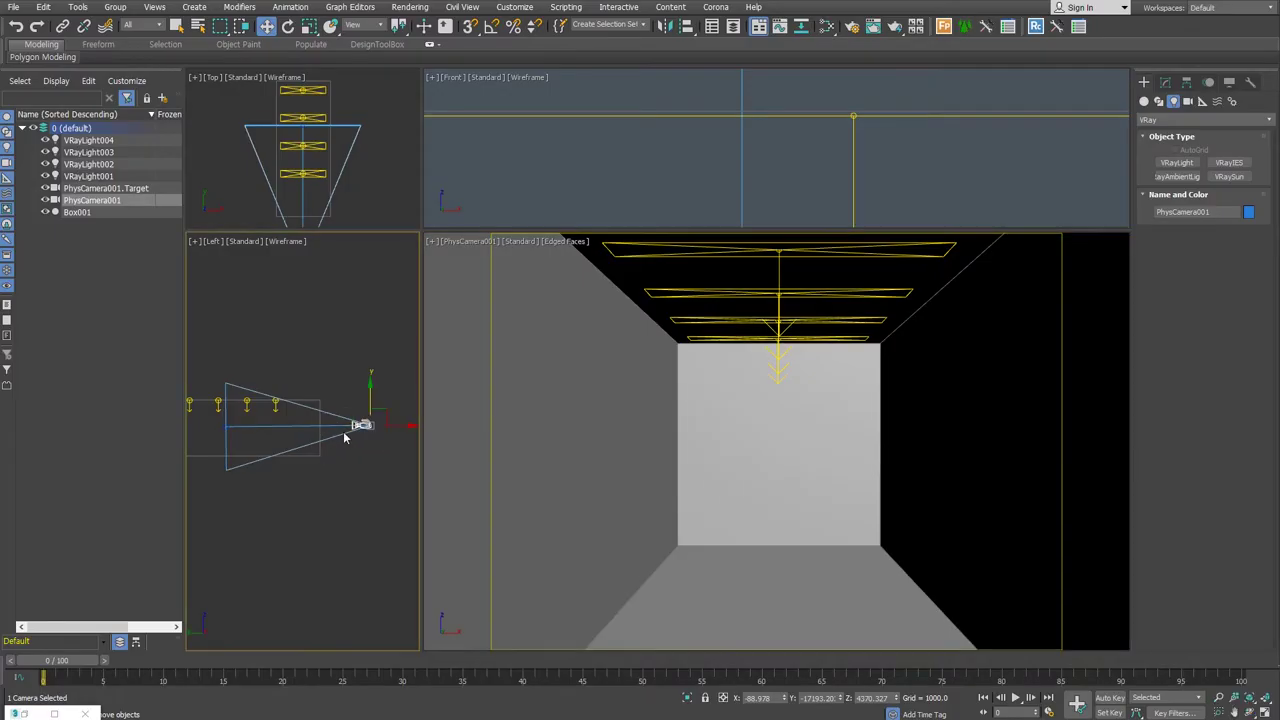
pyautogui.moveTo(362, 425); pyautogui.dragTo(338, 429)
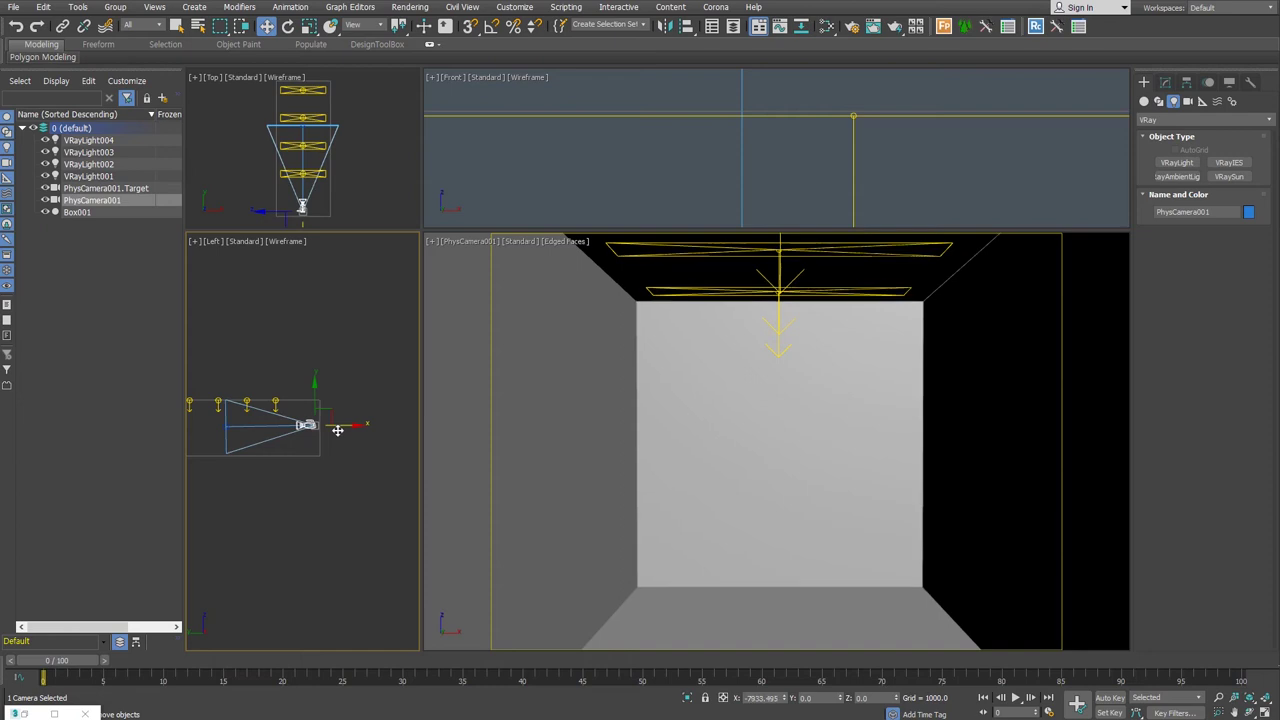
pyautogui.press('z')
pyautogui.rightClick(771, 452)
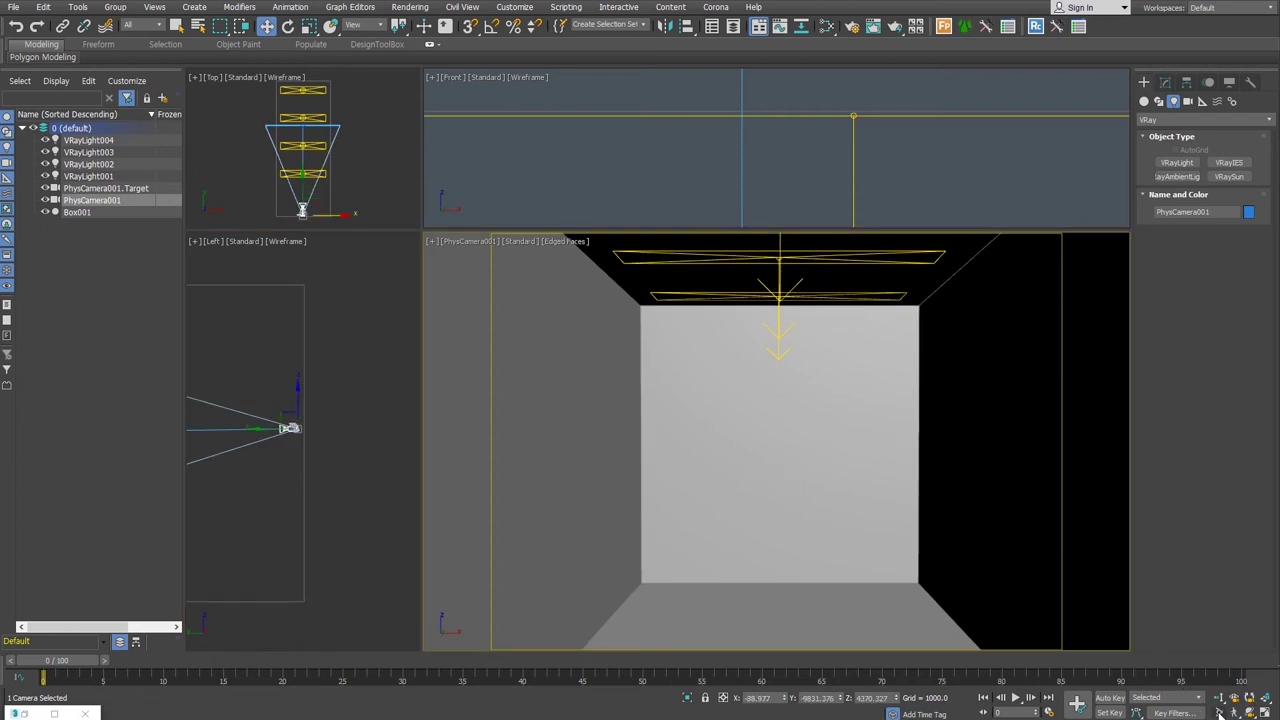
# Step: Narrow the camera's field of view slightly
pyautogui.click(1219, 712)
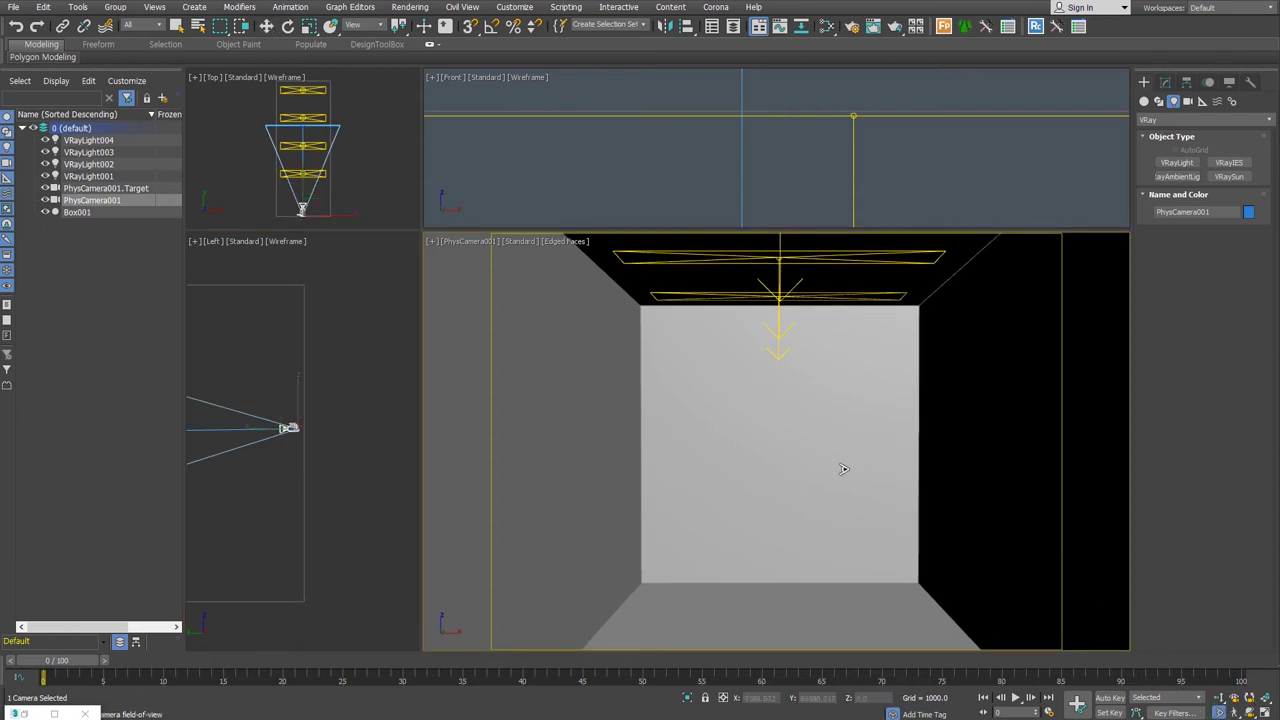
pyautogui.moveTo(826, 463); pyautogui.dragTo(818, 505)
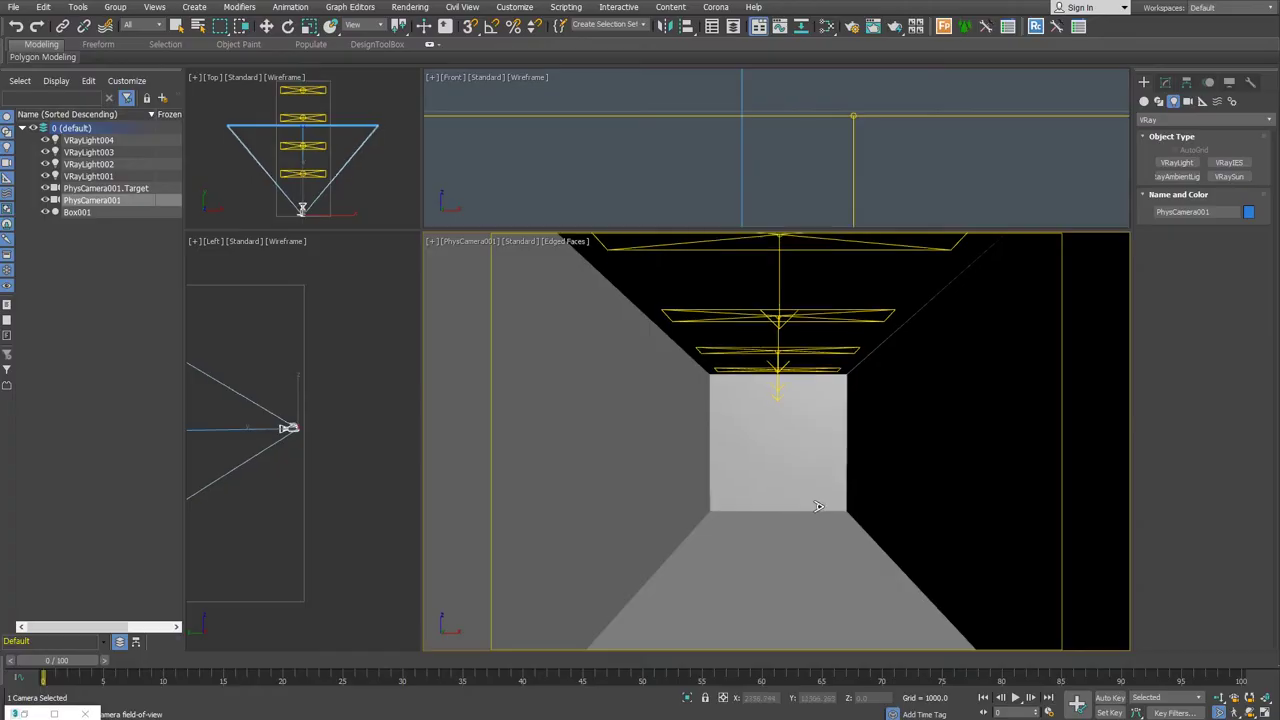
pyautogui.rightClick(728, 403)
pyautogui.click(1144, 101)
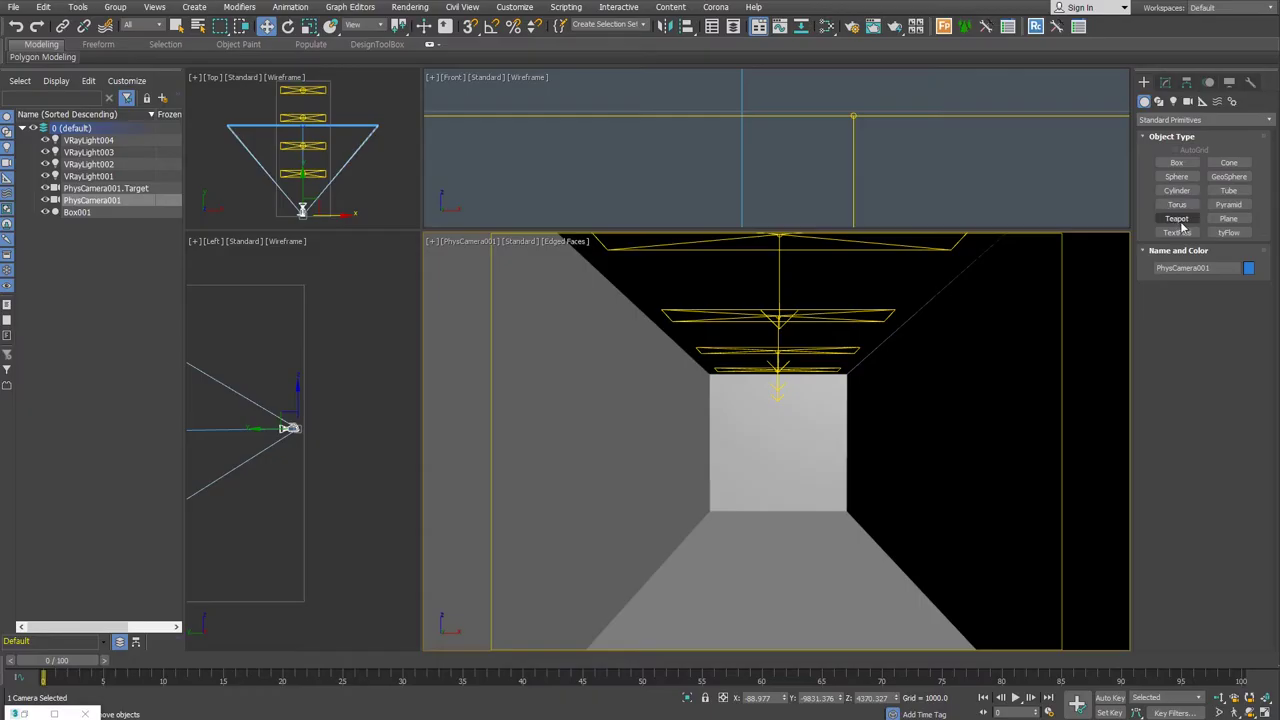
# Step: Create a sphere on the corridor floor with Base To Pivot and 100 segments
pyautogui.click(1177, 176)
pyautogui.moveTo(781, 556); pyautogui.dragTo(782, 595)
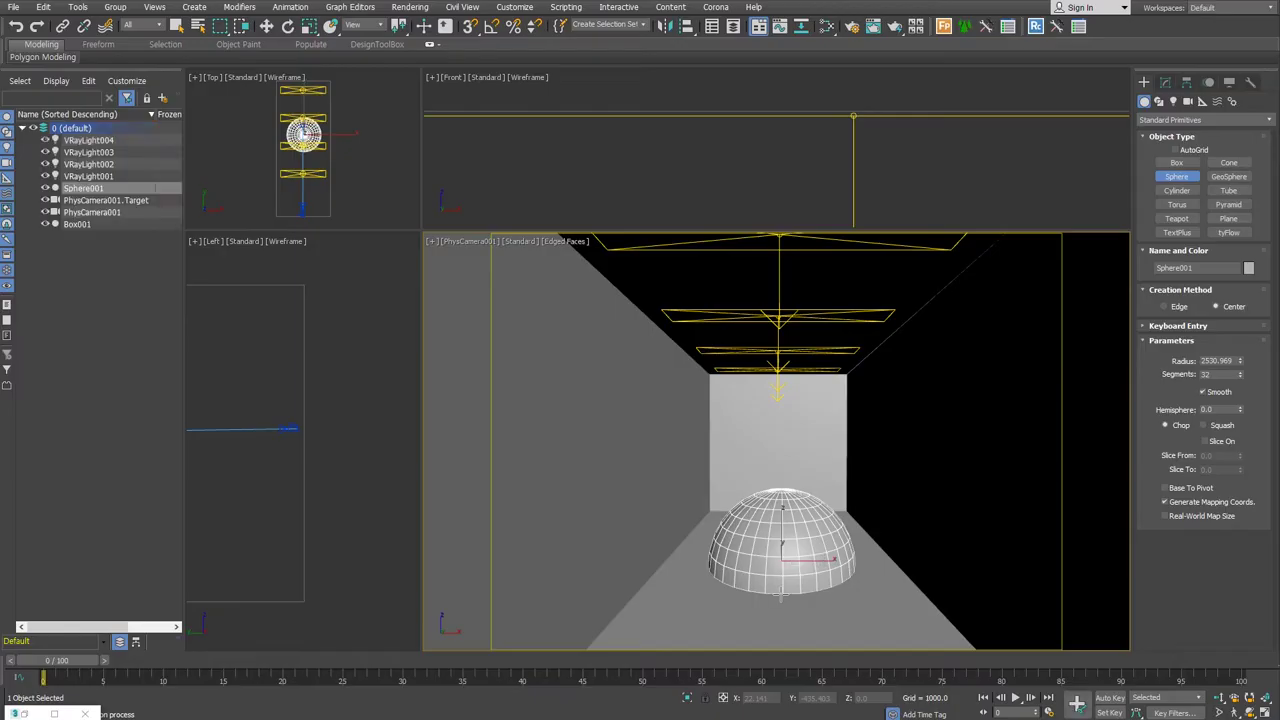
pyautogui.click(1183, 490)
pyautogui.doubleClick(1210, 374)
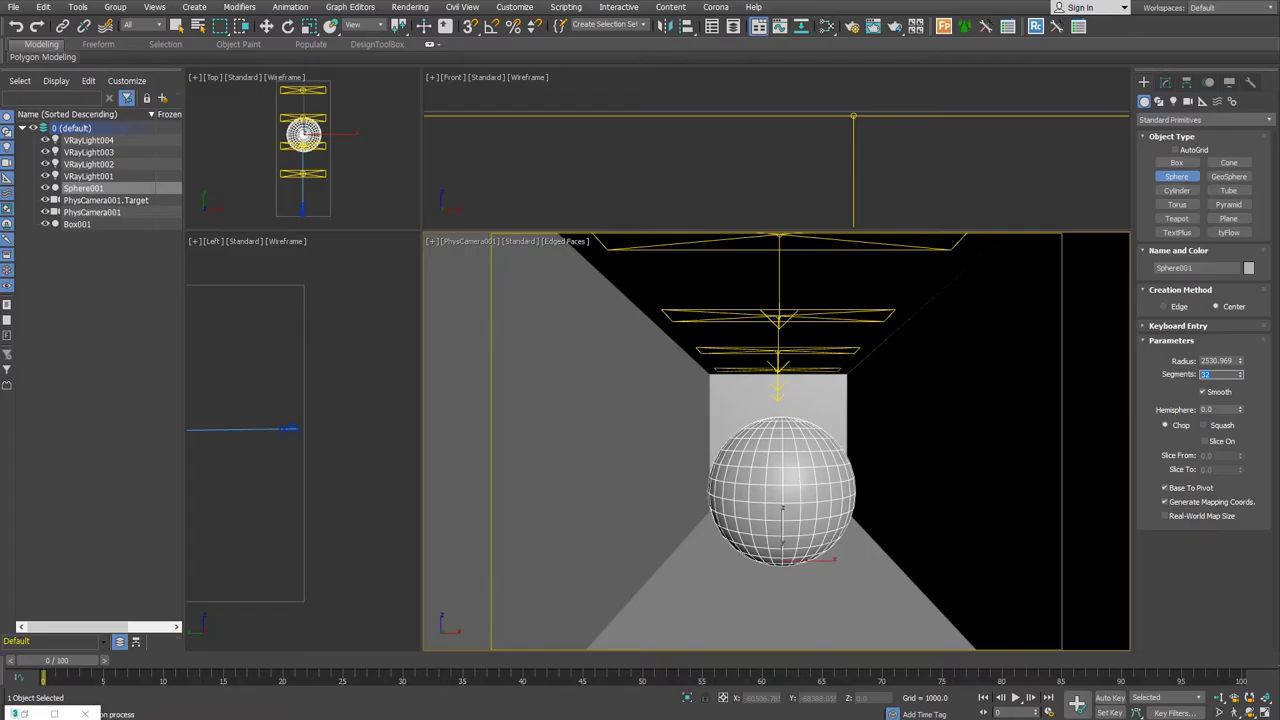
pyautogui.write('60')
pyautogui.press('Return')
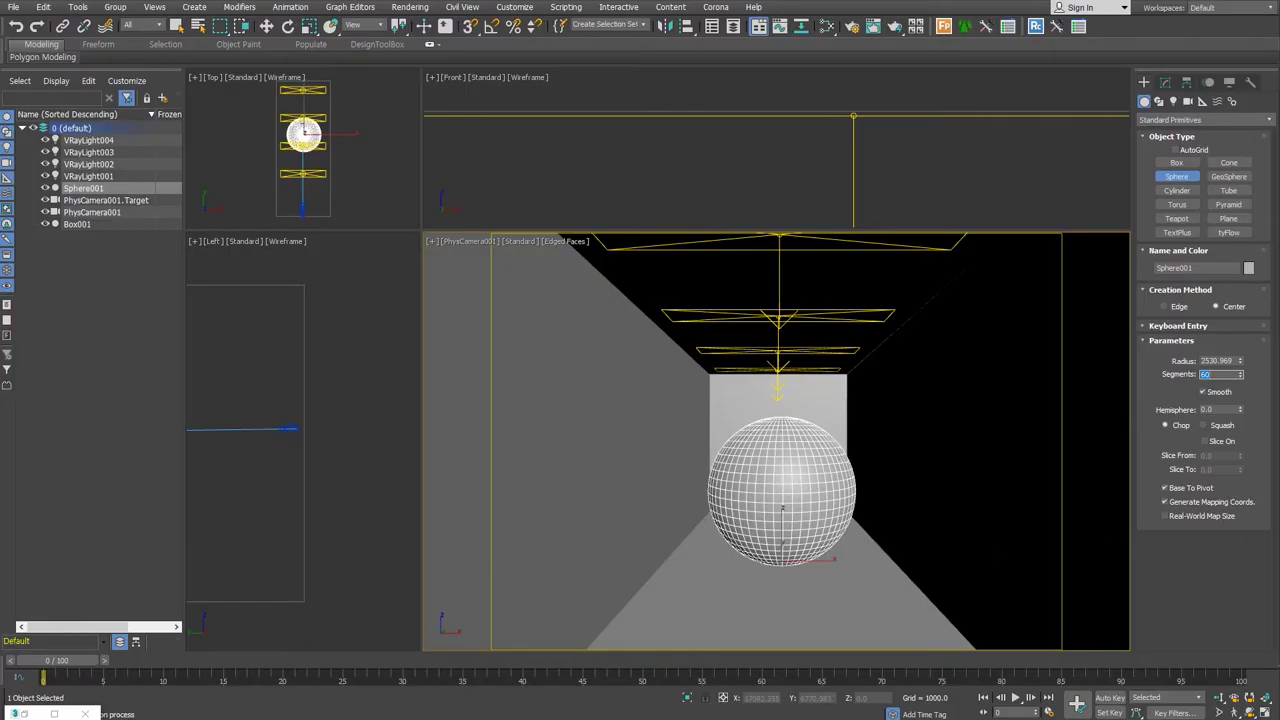
pyautogui.write('100')
pyautogui.press('Return')
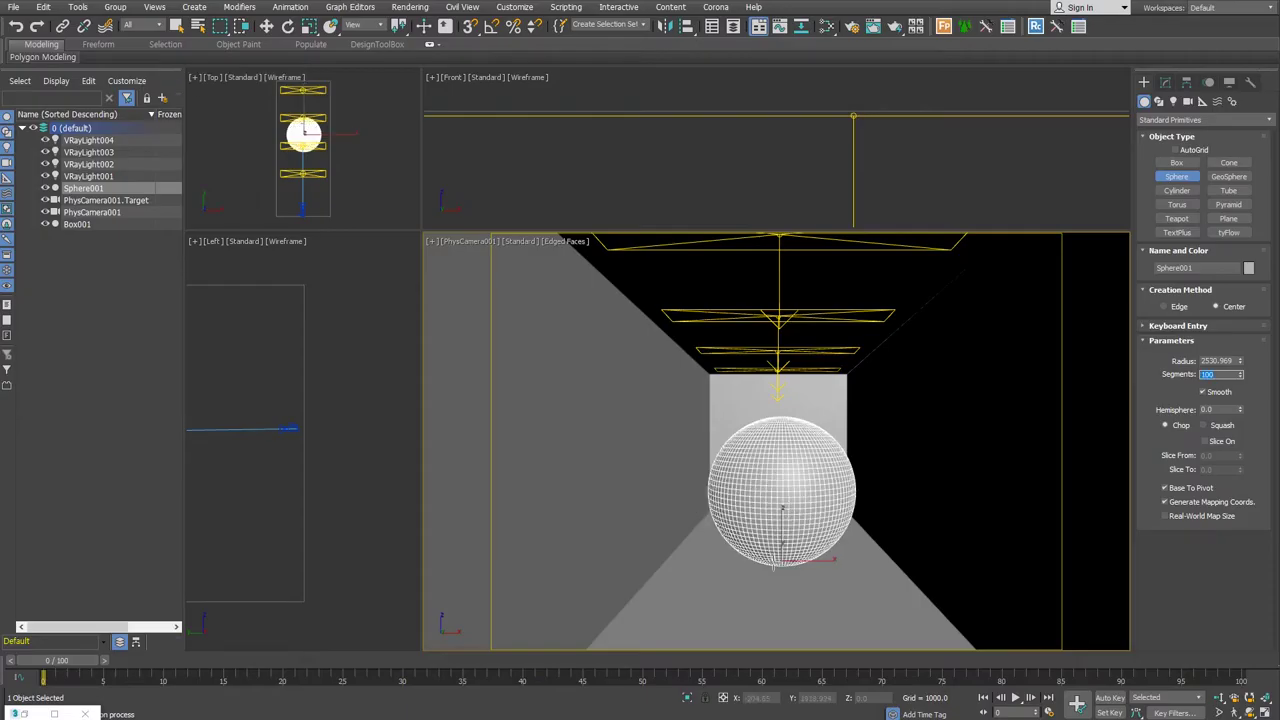
# Step: Move the sphere along the corridor toward the camera in Left view
pyautogui.press('w')
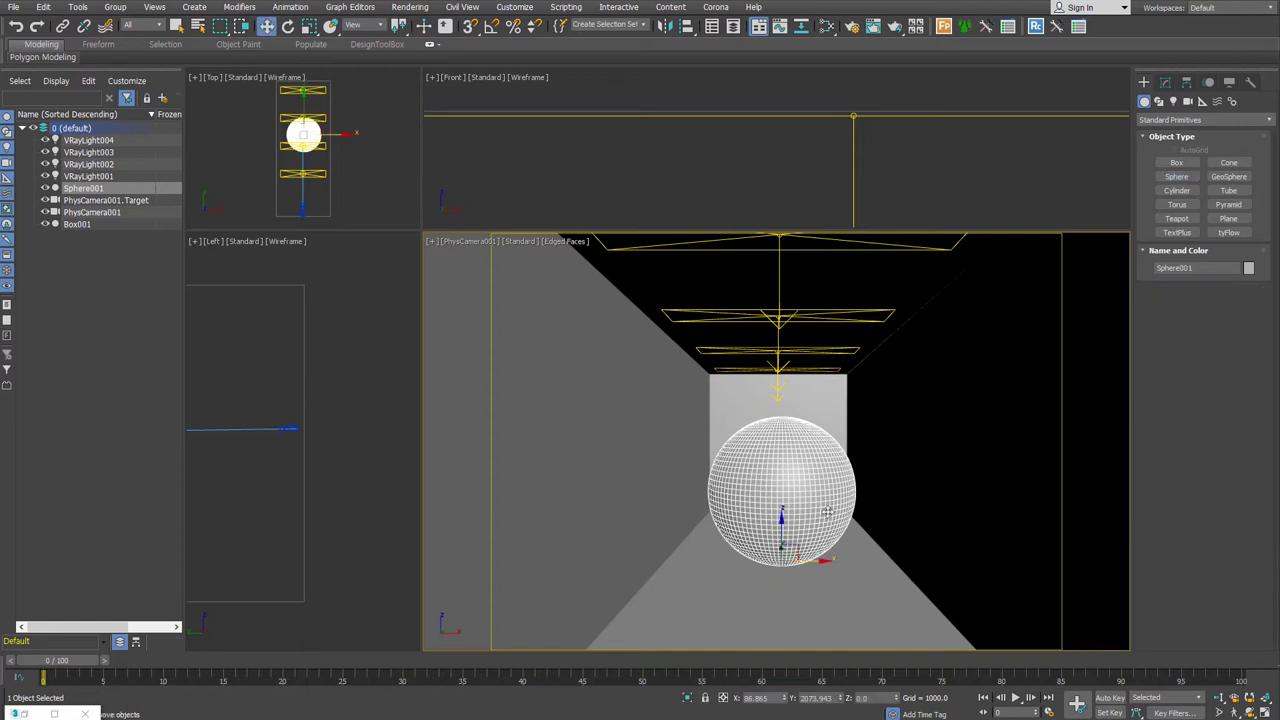
pyautogui.scroll(-3, 334, 451)
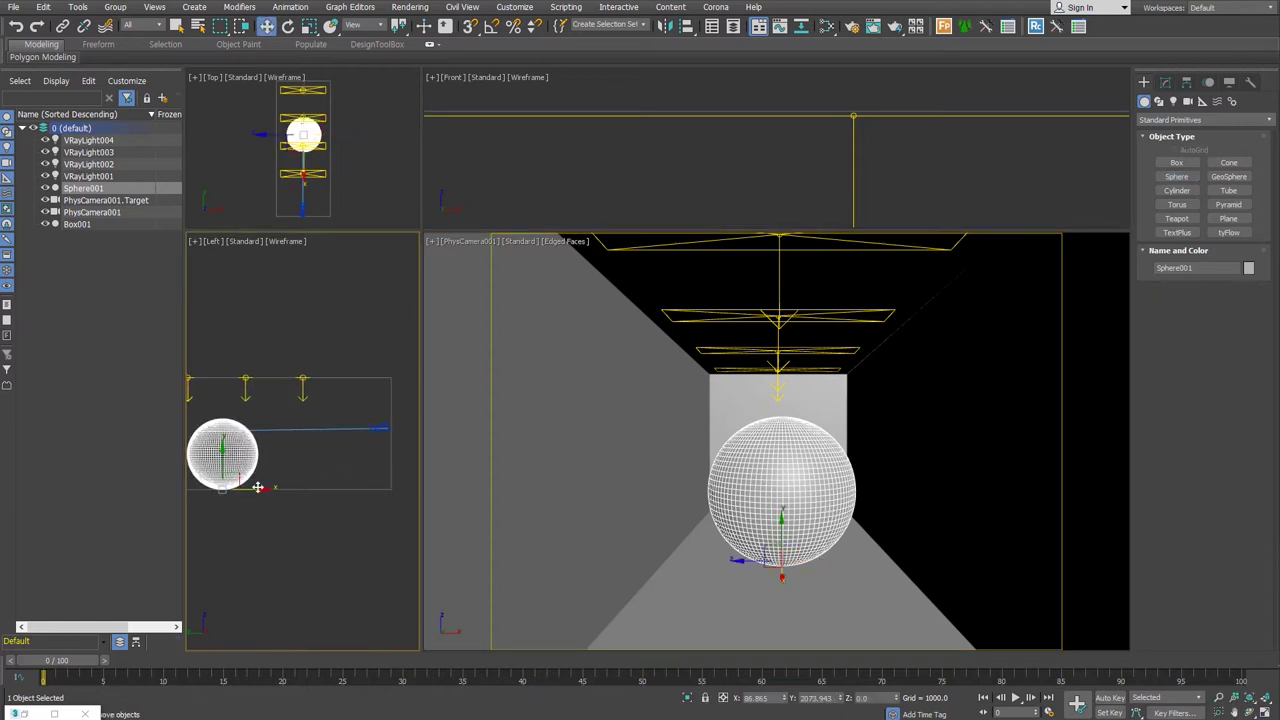
pyautogui.moveTo(258, 486); pyautogui.dragTo(316, 490)
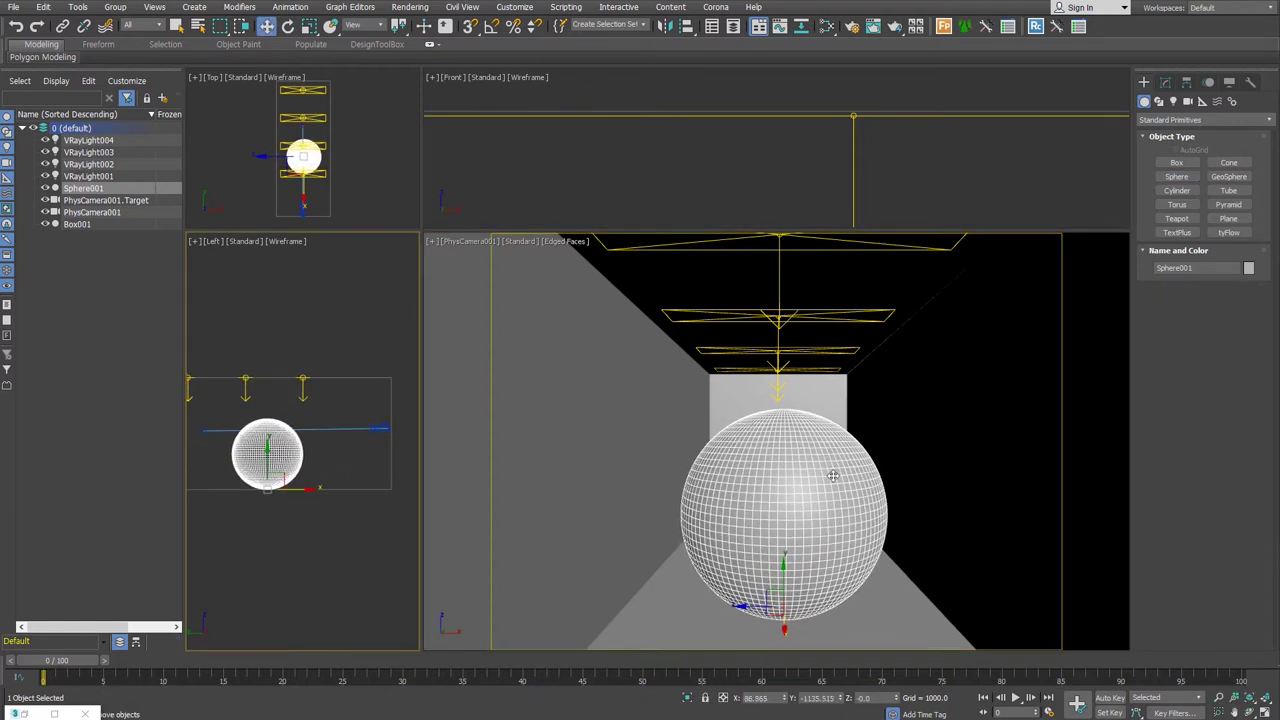
pyautogui.scroll(2, 830, 460)
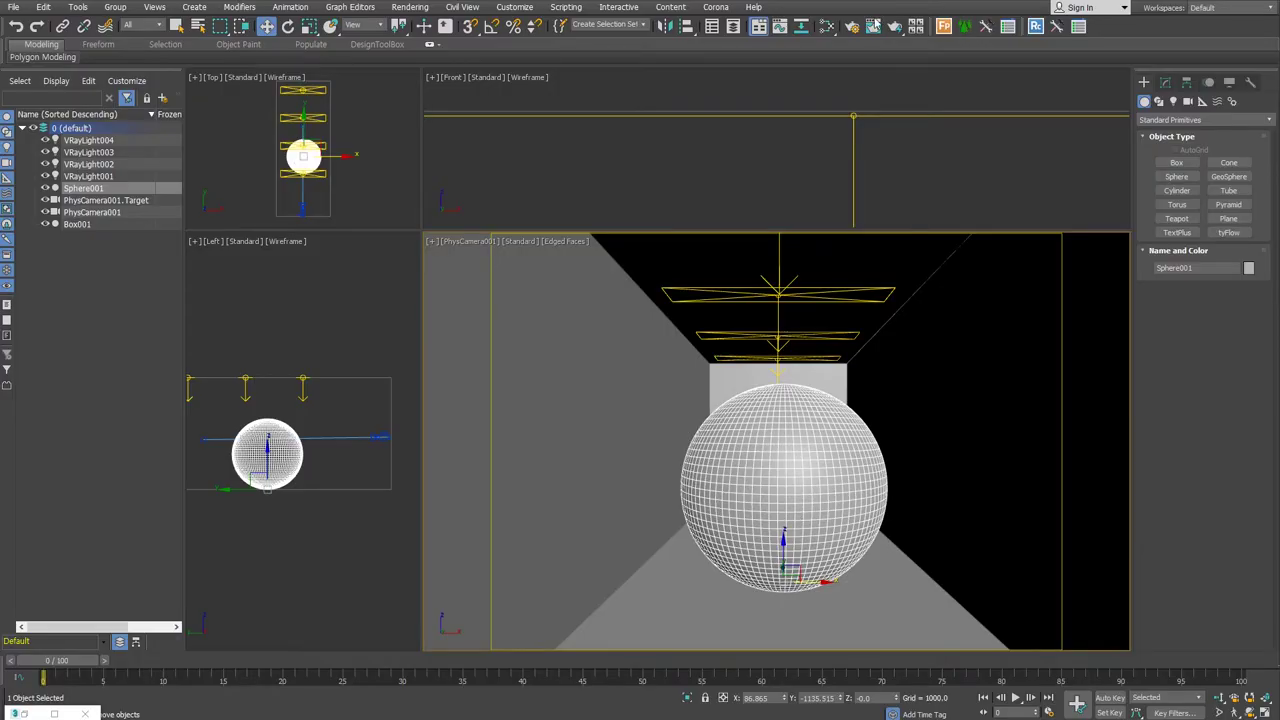
# Step: Set a custom 640 × 640 output size and render a test of the camera view
pyautogui.press('F10')
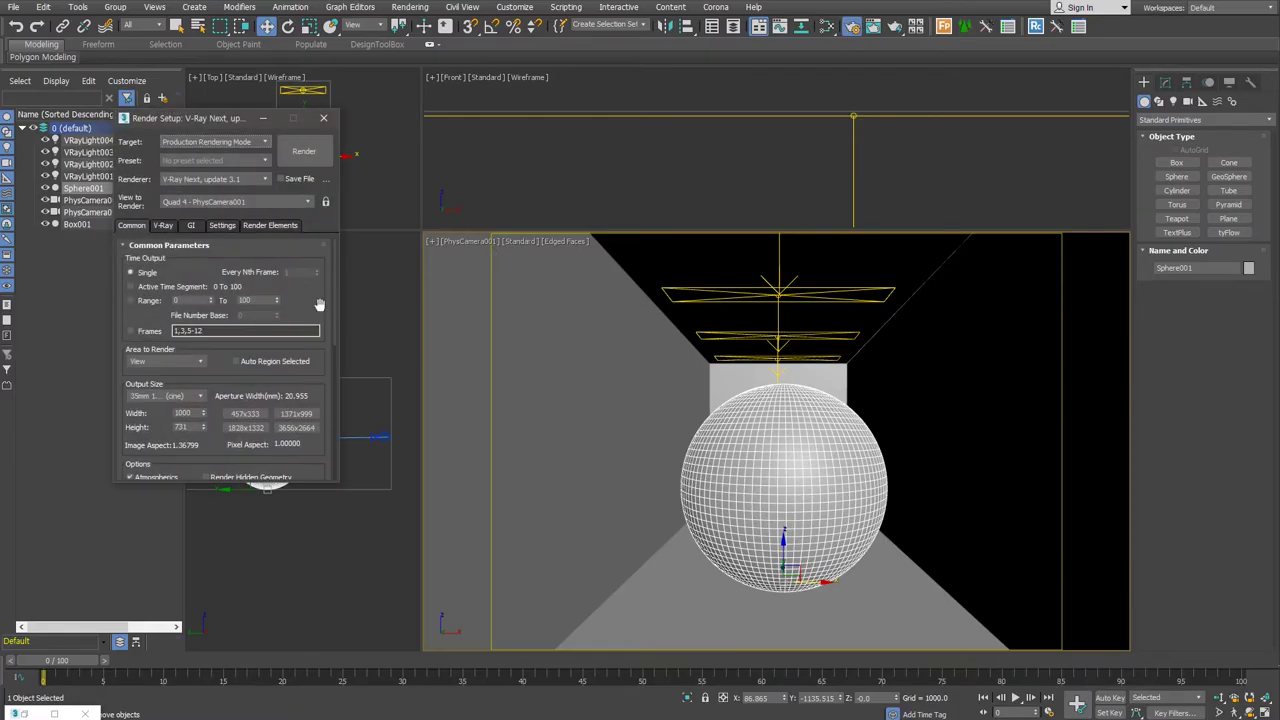
pyautogui.click(198, 397)
pyautogui.click(190, 407)
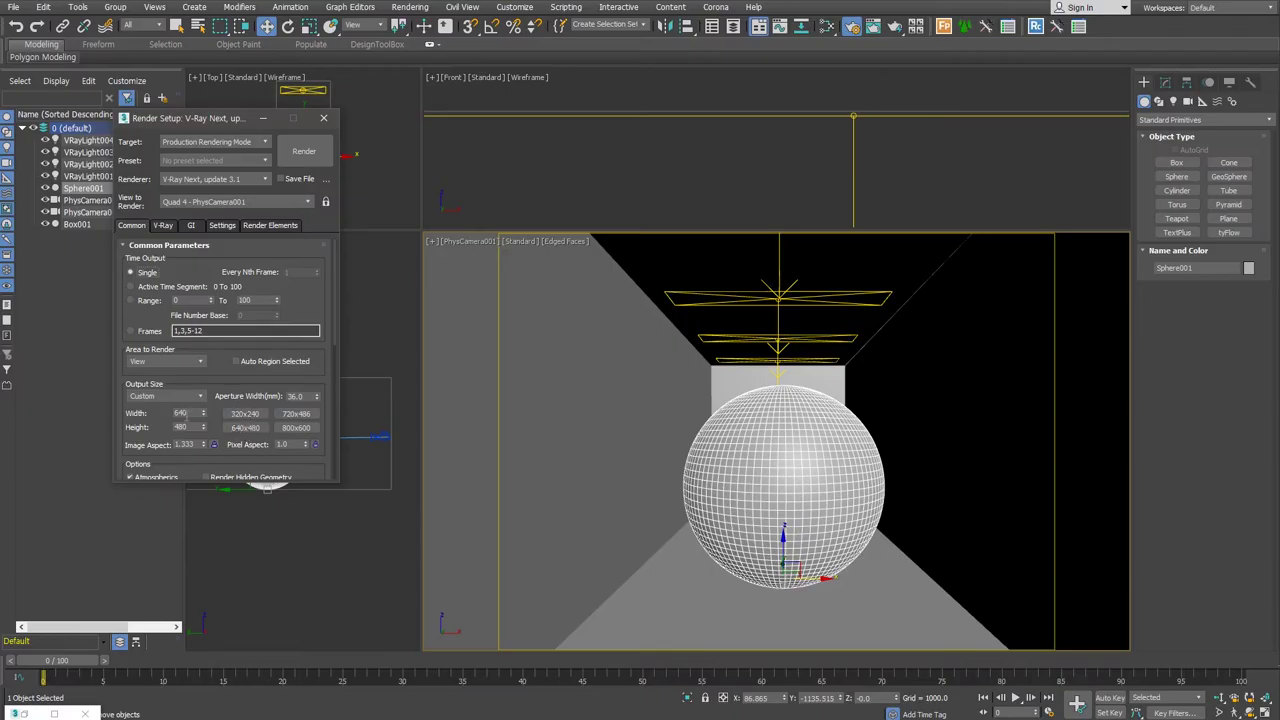
pyautogui.doubleClick(183, 427)
pyautogui.write('640')
pyautogui.press('Return')
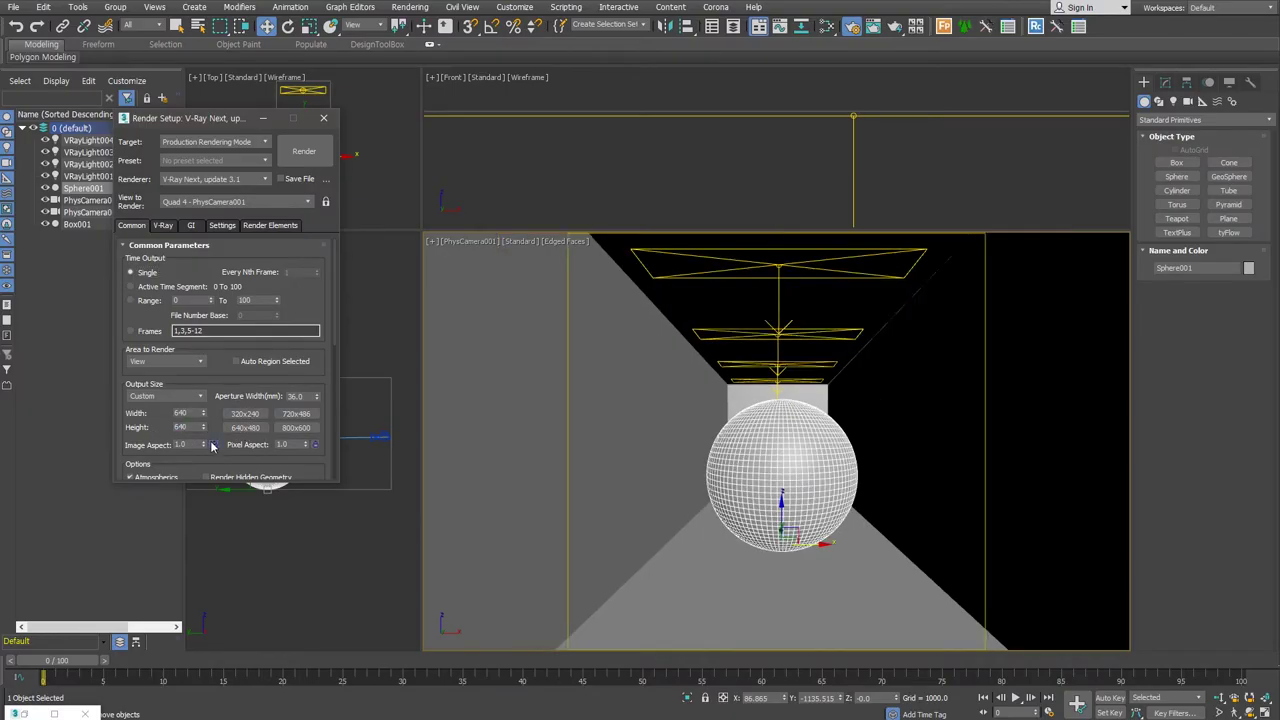
pyautogui.click(852, 26)
pyautogui.click(894, 26)
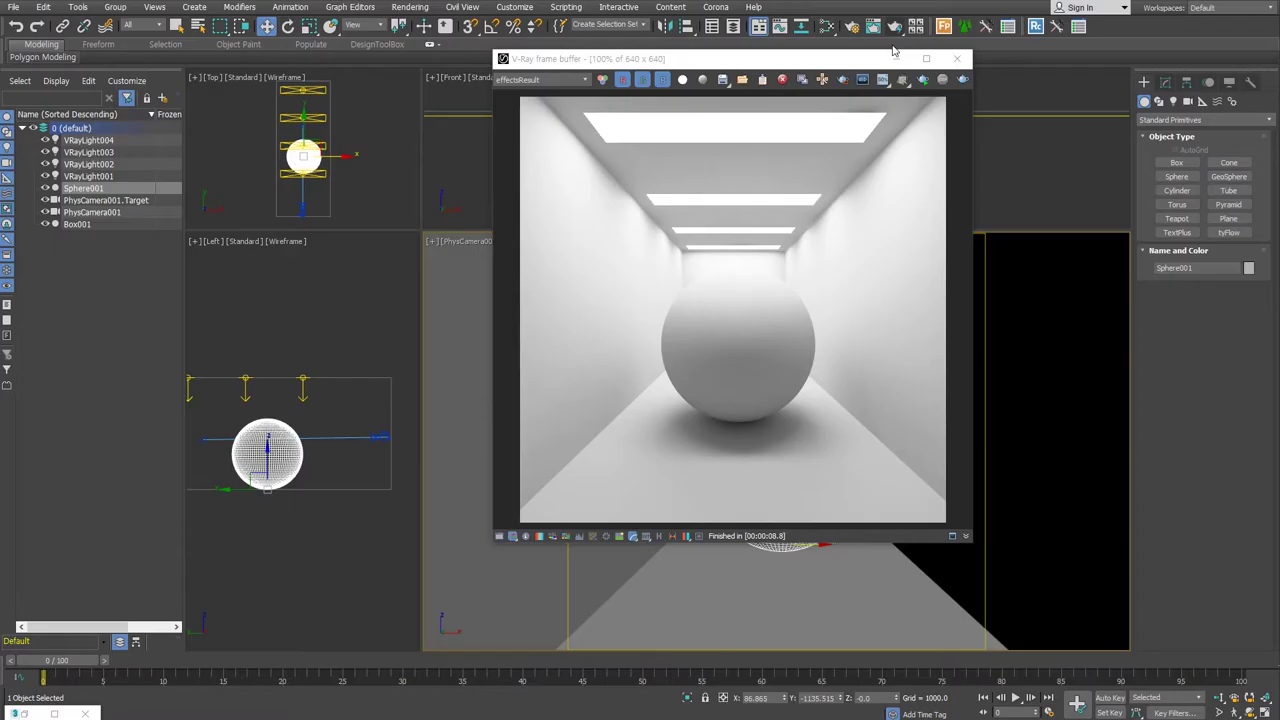
# Step: Reposition the render window and check the sphere's object colour options
pyautogui.moveTo(893, 56); pyautogui.dragTo(1046, 86)
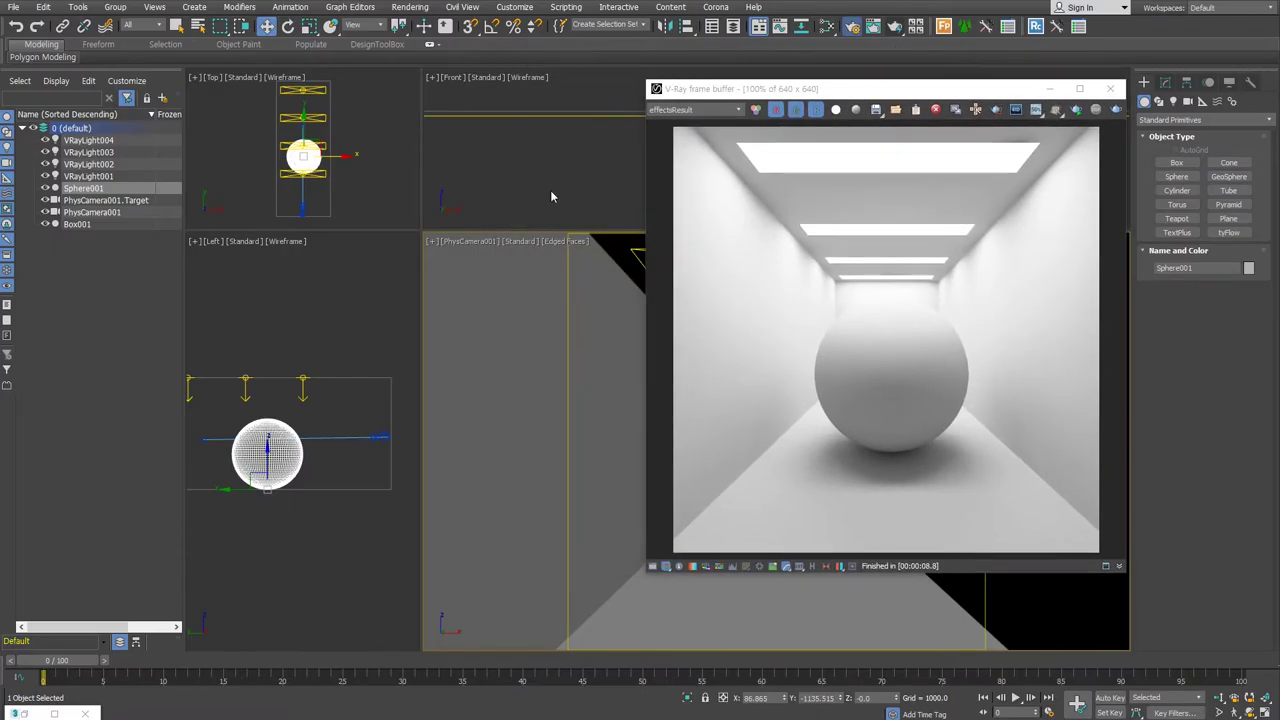
pyautogui.press('F10')
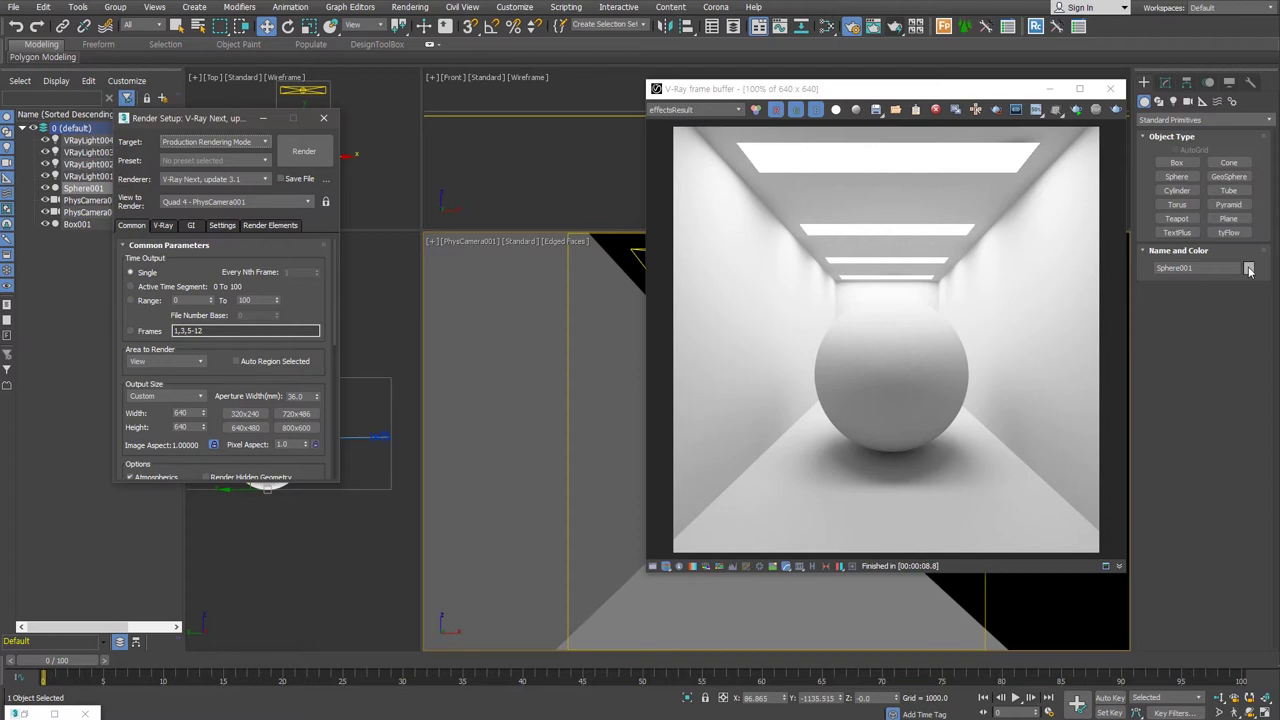
pyautogui.click(1249, 268)
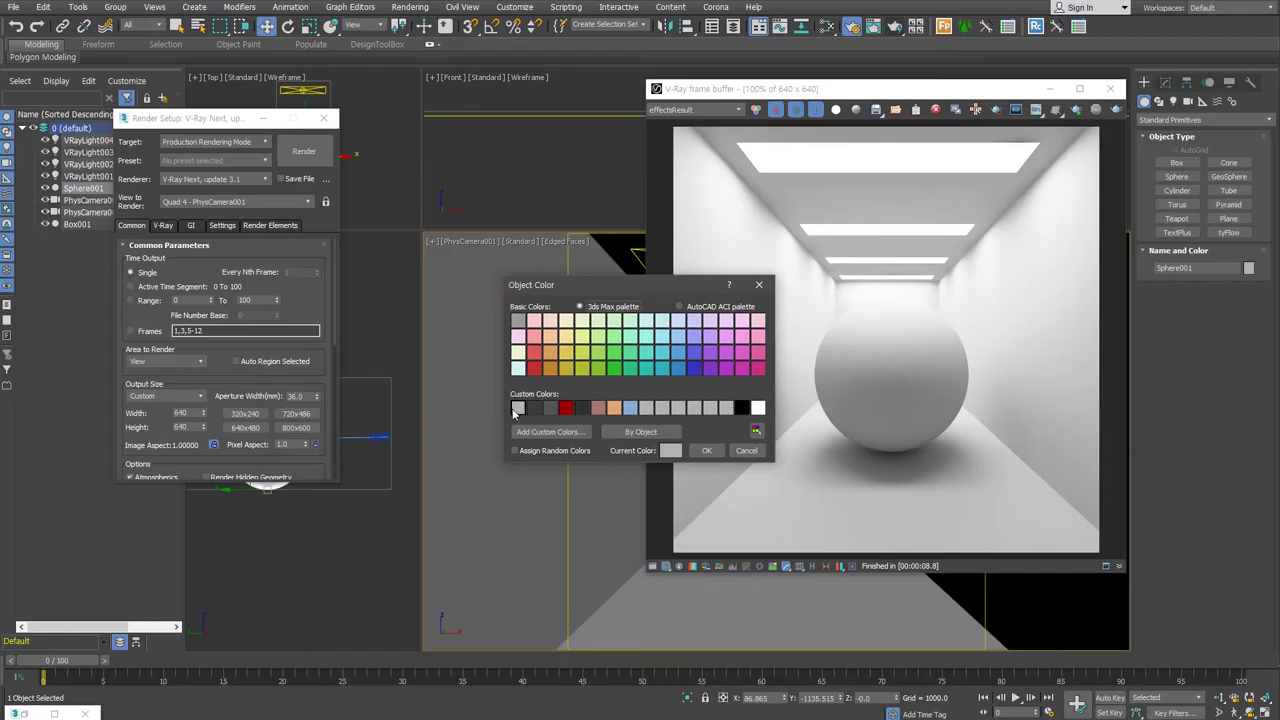
pyautogui.click(740, 451)
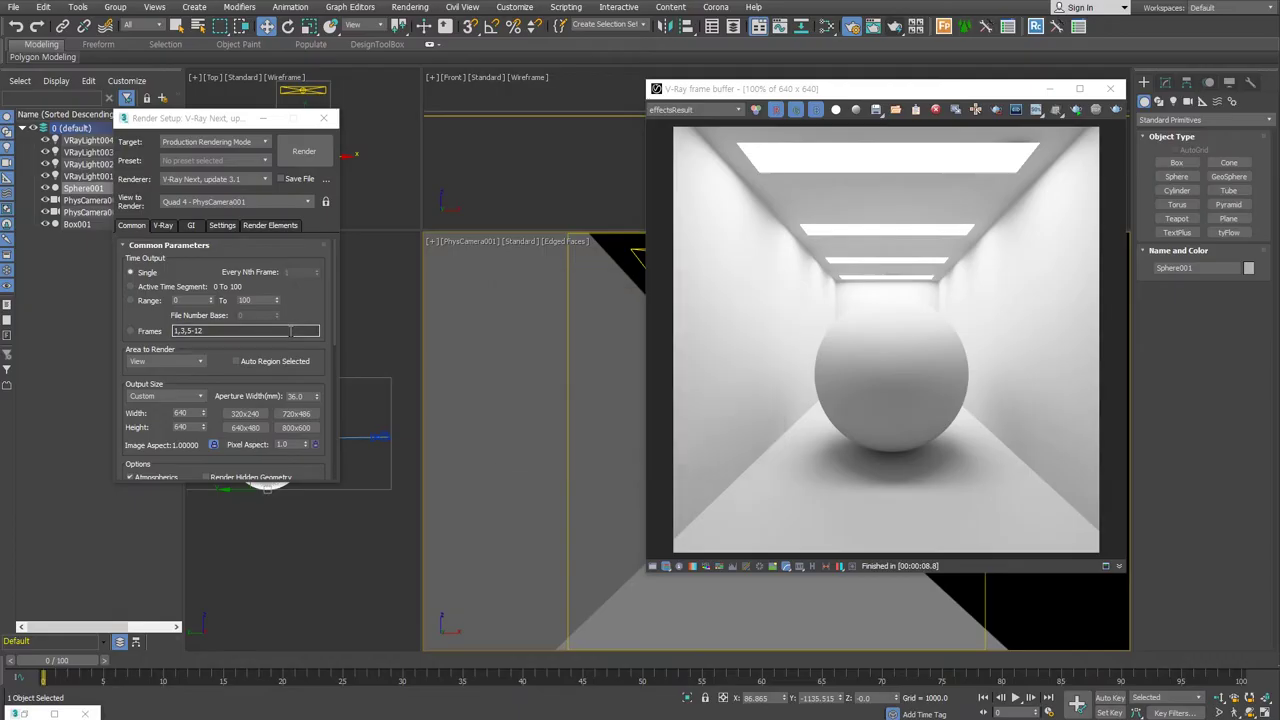
pyautogui.press('F10')
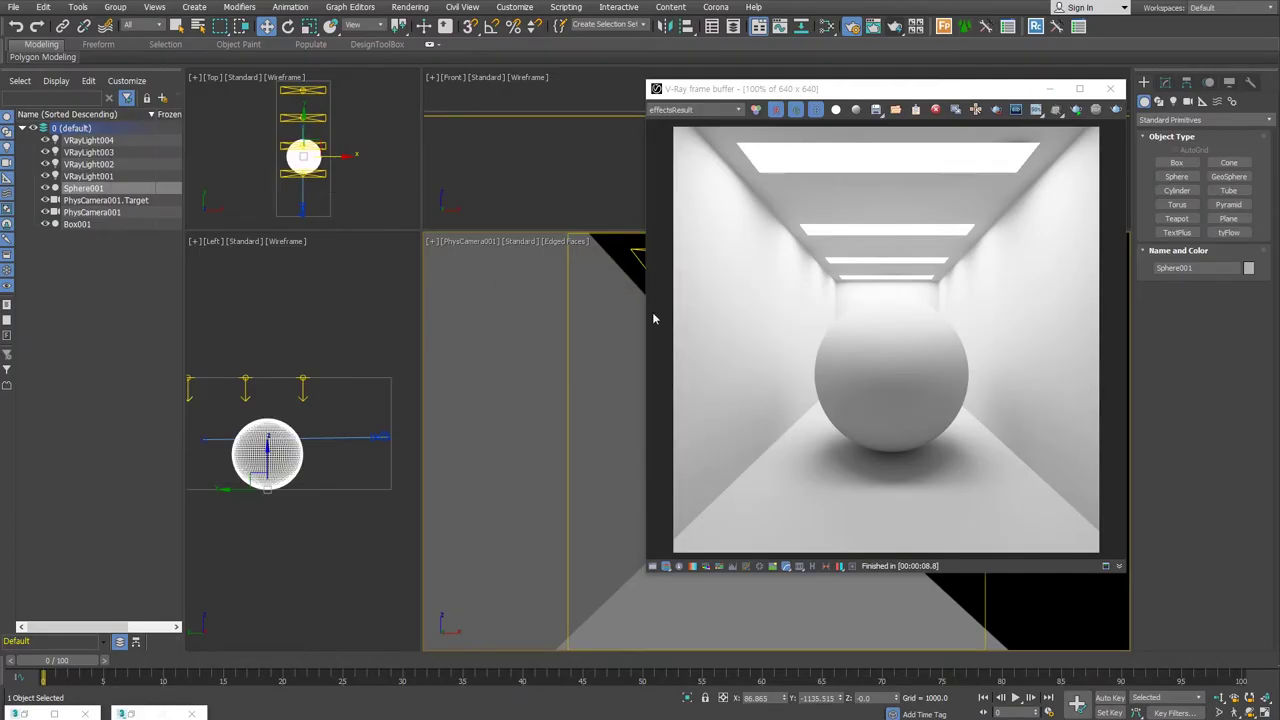
# Step: Add a VRayMtl in the Slate Material Editor and name it 'sphere'
pyautogui.click(827, 27)
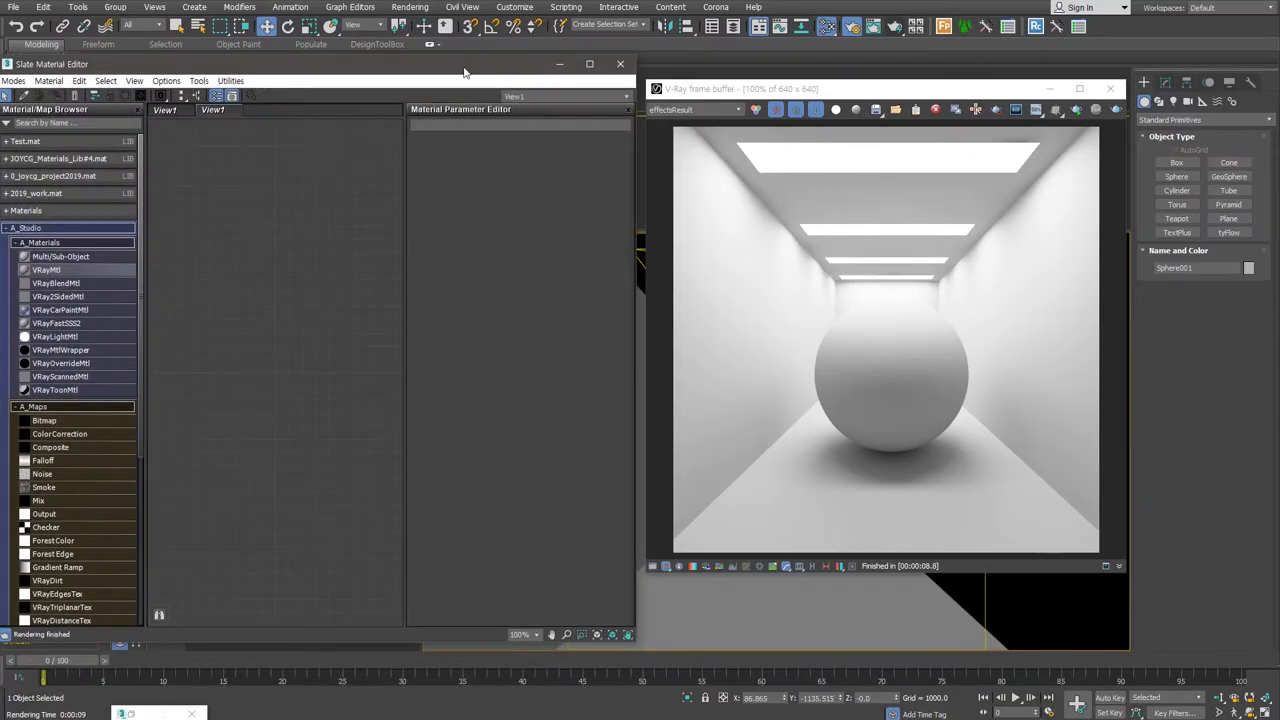
pyautogui.moveTo(760, 88); pyautogui.dragTo(878, 56)
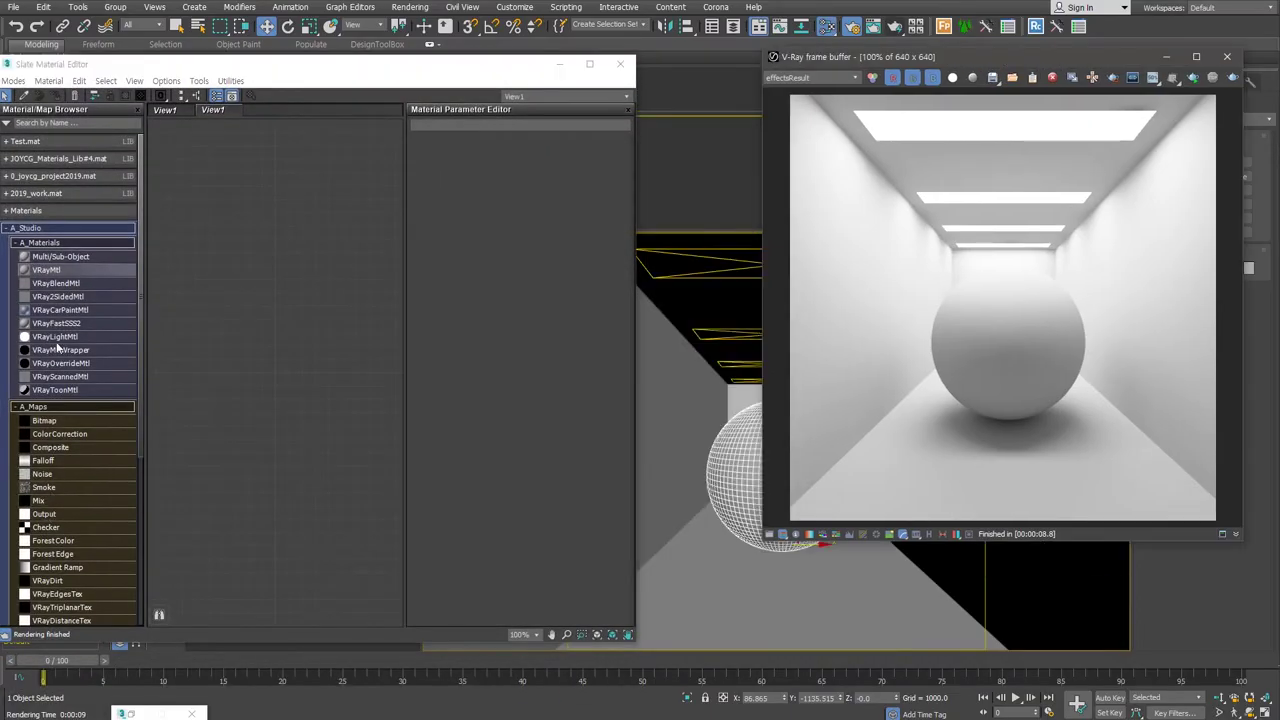
pyautogui.moveTo(46, 270)
pyautogui.mouseDown()
pyautogui.moveTo(296, 318)
pyautogui.moveTo(300, 256)
pyautogui.mouseUp()
pyautogui.doubleClick(268, 312)
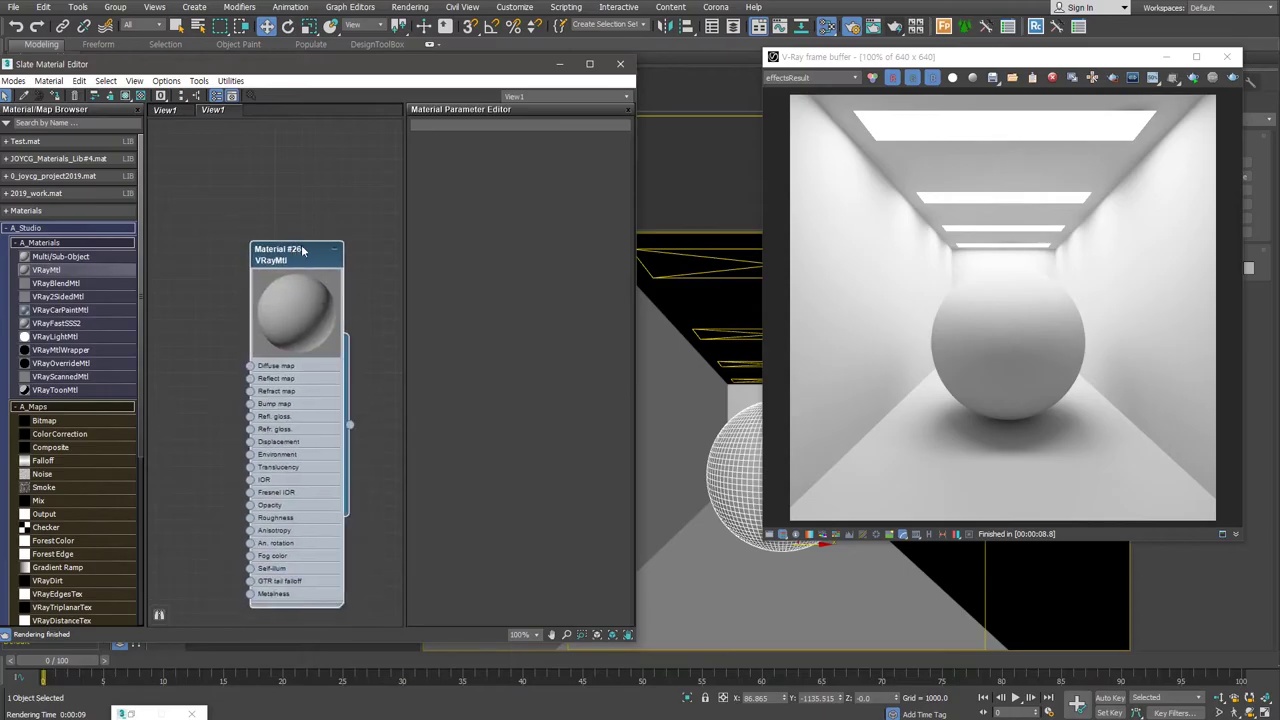
pyautogui.doubleClick(302, 252)
pyautogui.click(438, 124)
pyautogui.write('sphere')
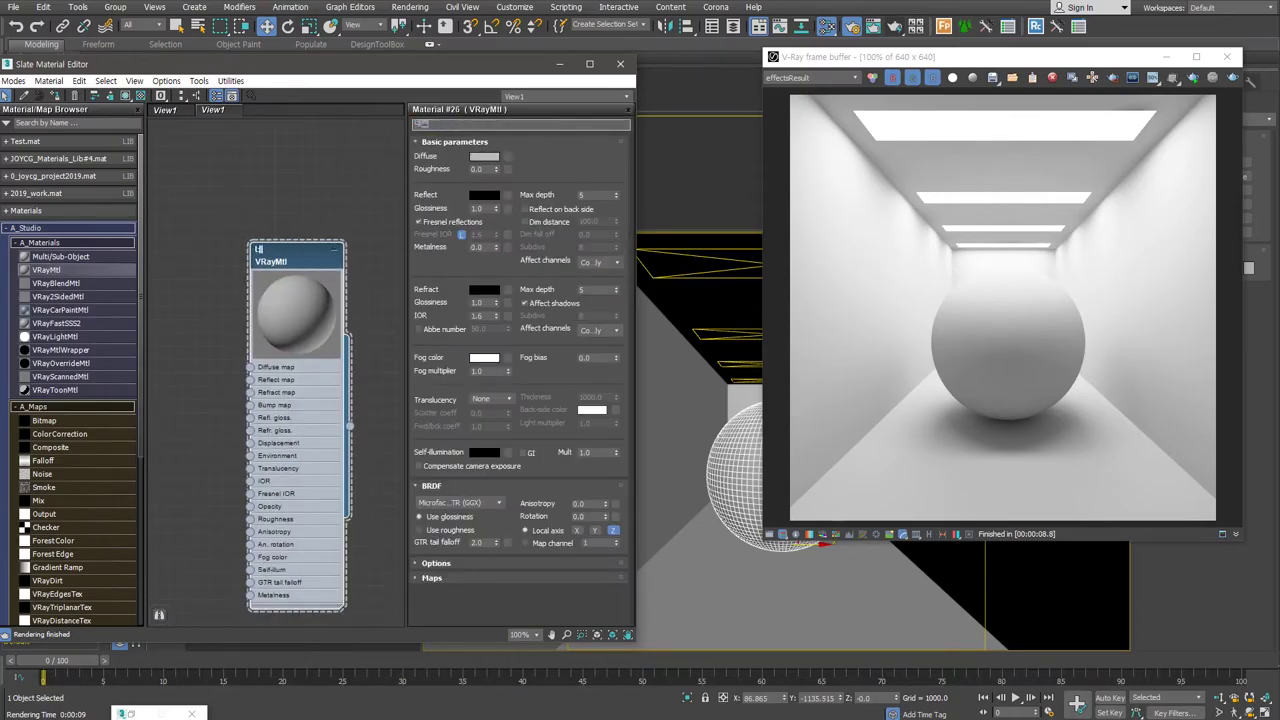
pyautogui.press('Return')
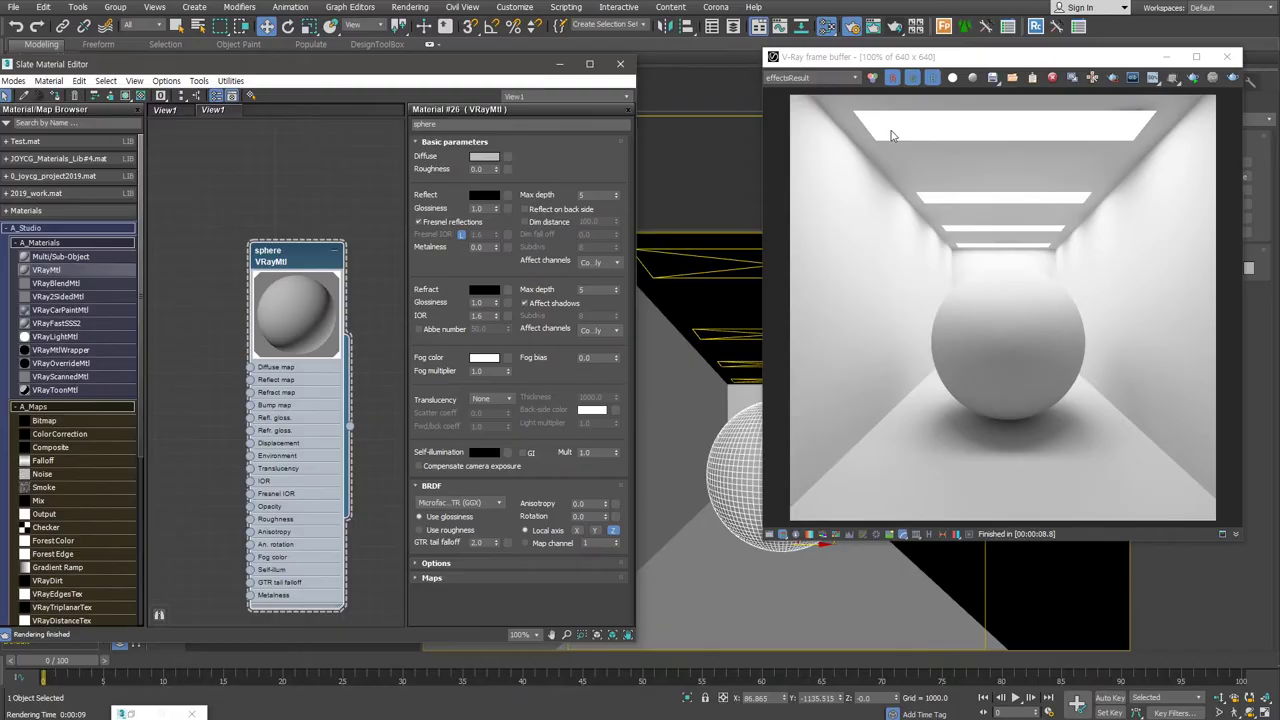
# Step: Start interactive rendering of the corridor and resize the render window
pyautogui.moveTo(1140, 57); pyautogui.dragTo(1065, 74)
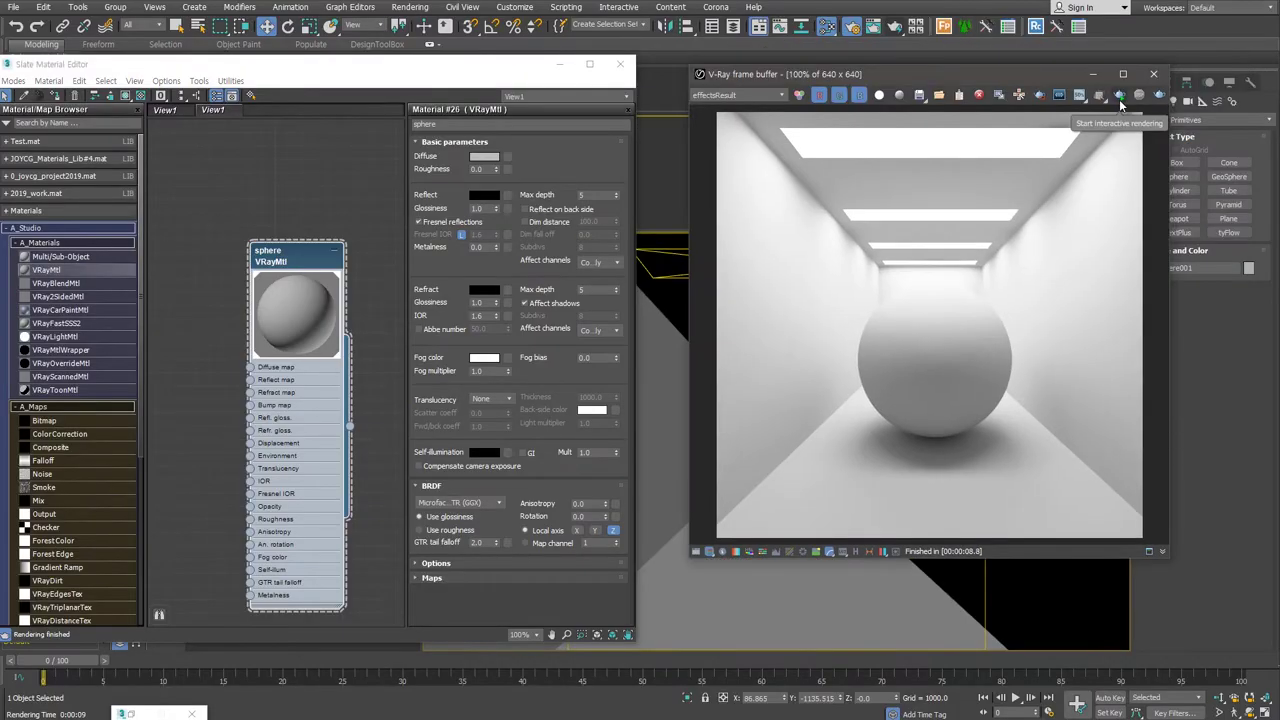
pyautogui.click(1120, 97)
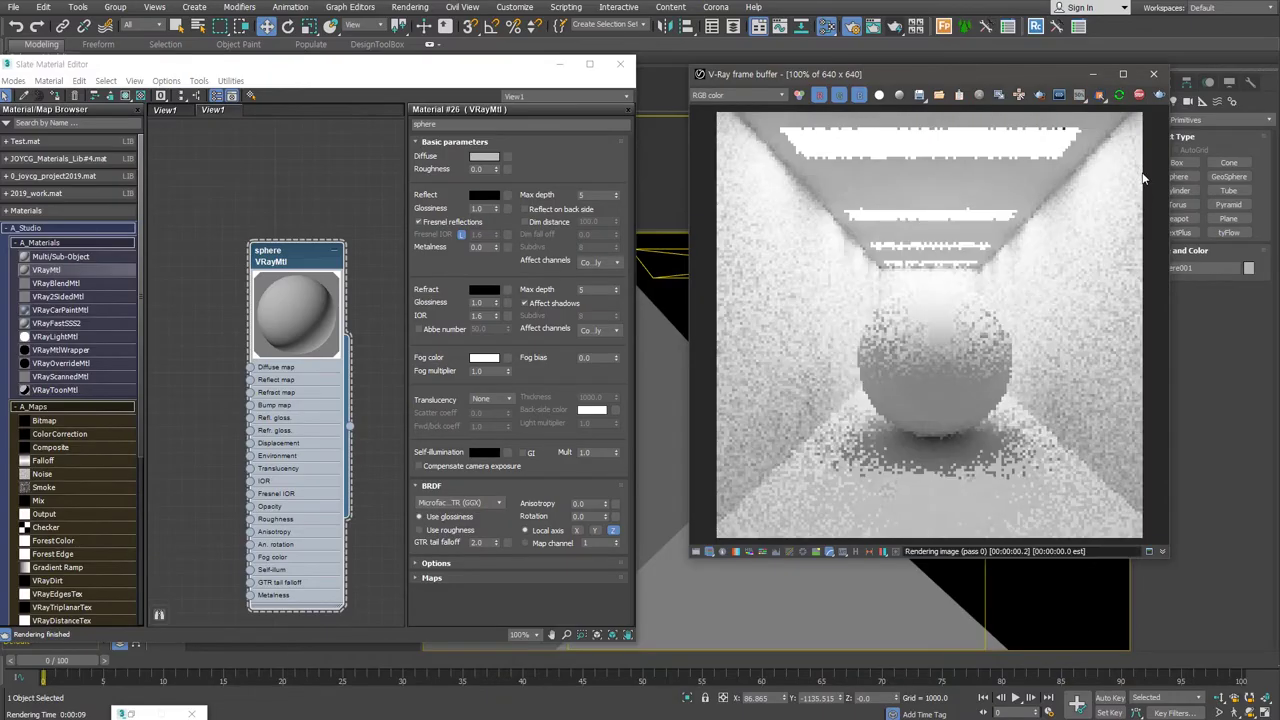
pyautogui.moveTo(690, 557)
pyautogui.mouseDown()
pyautogui.moveTo(709, 549)
pyautogui.moveTo(744, 482)
pyautogui.mouseUp()
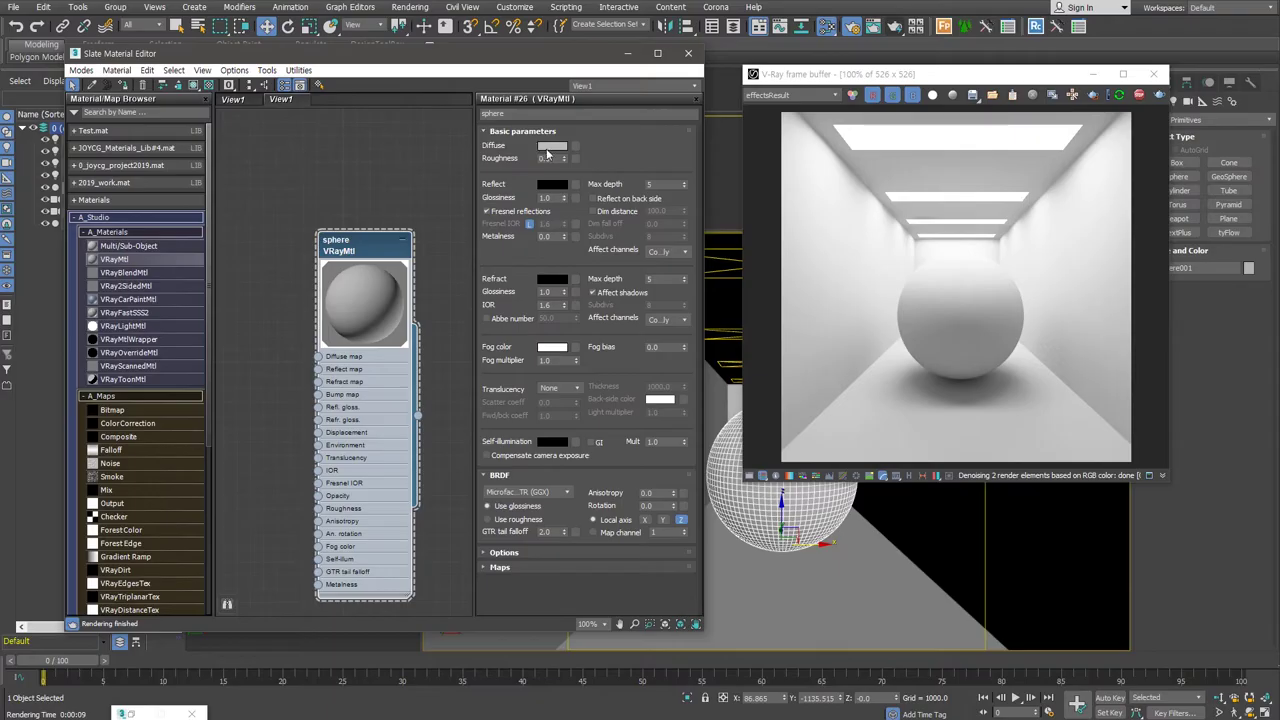
# Step: Set the sphere material's reflection and refraction colours to pure white
pyautogui.click(553, 185)
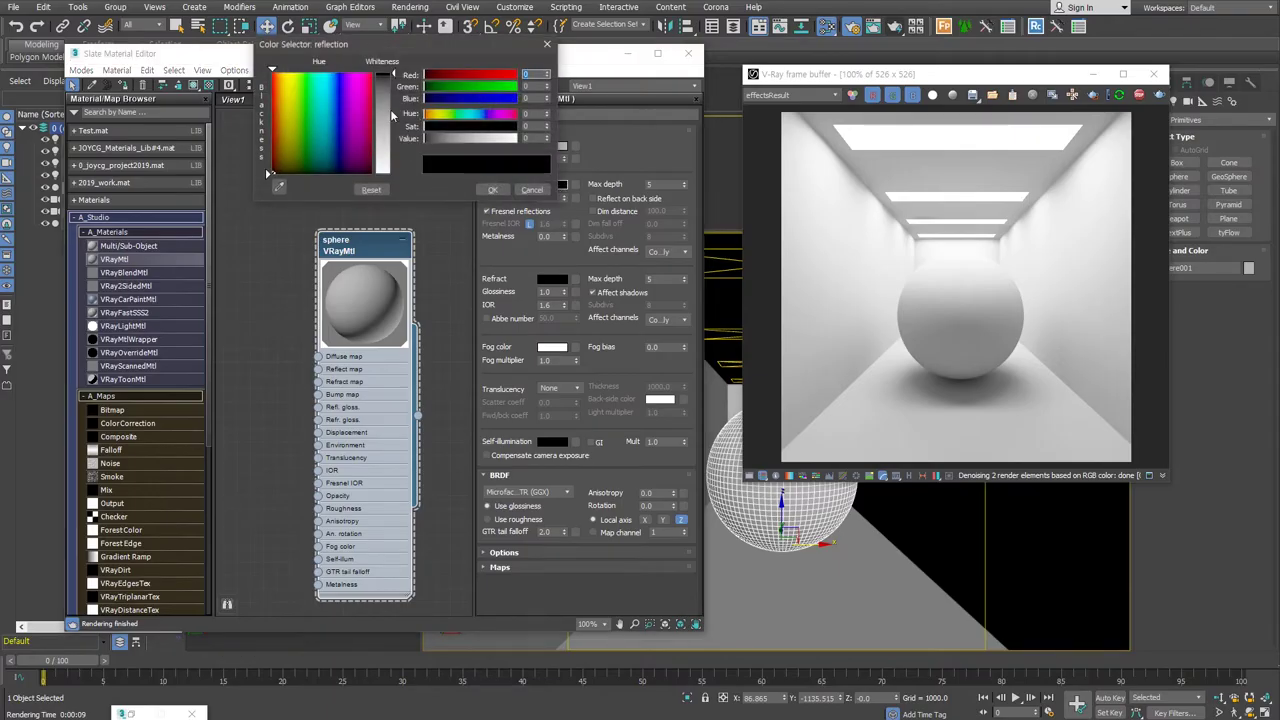
pyautogui.click(492, 190)
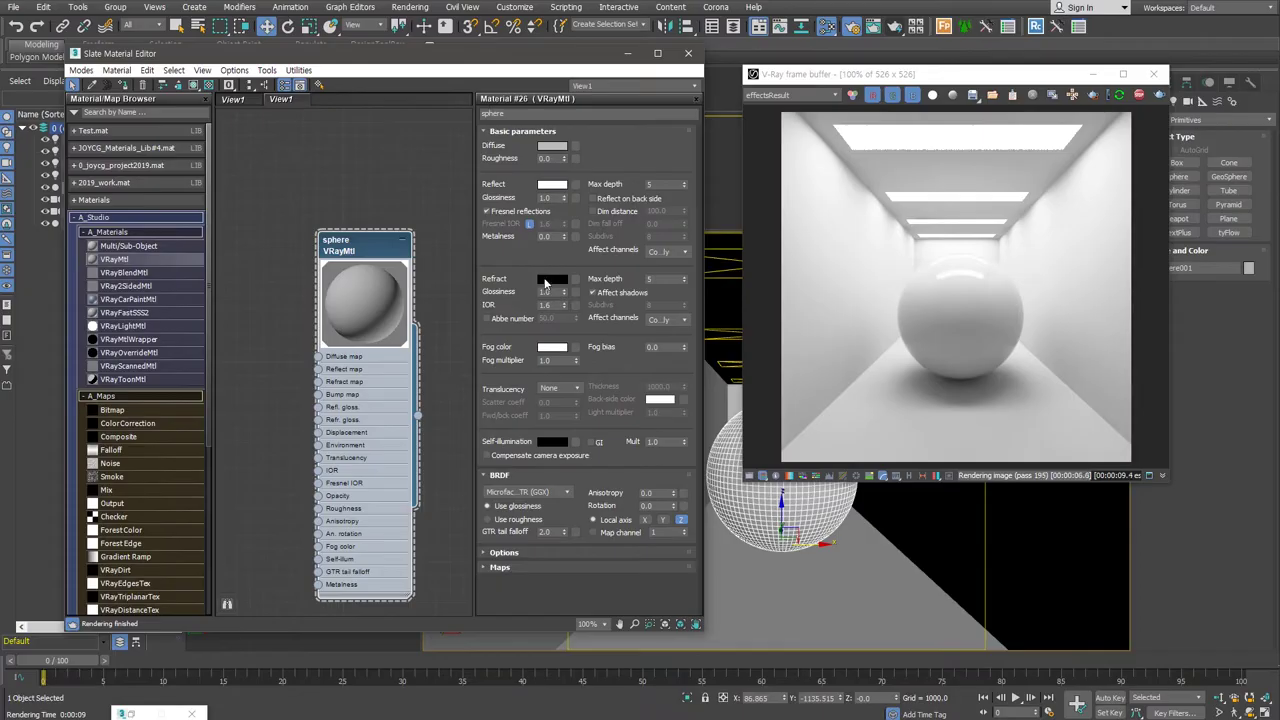
pyautogui.click(552, 279)
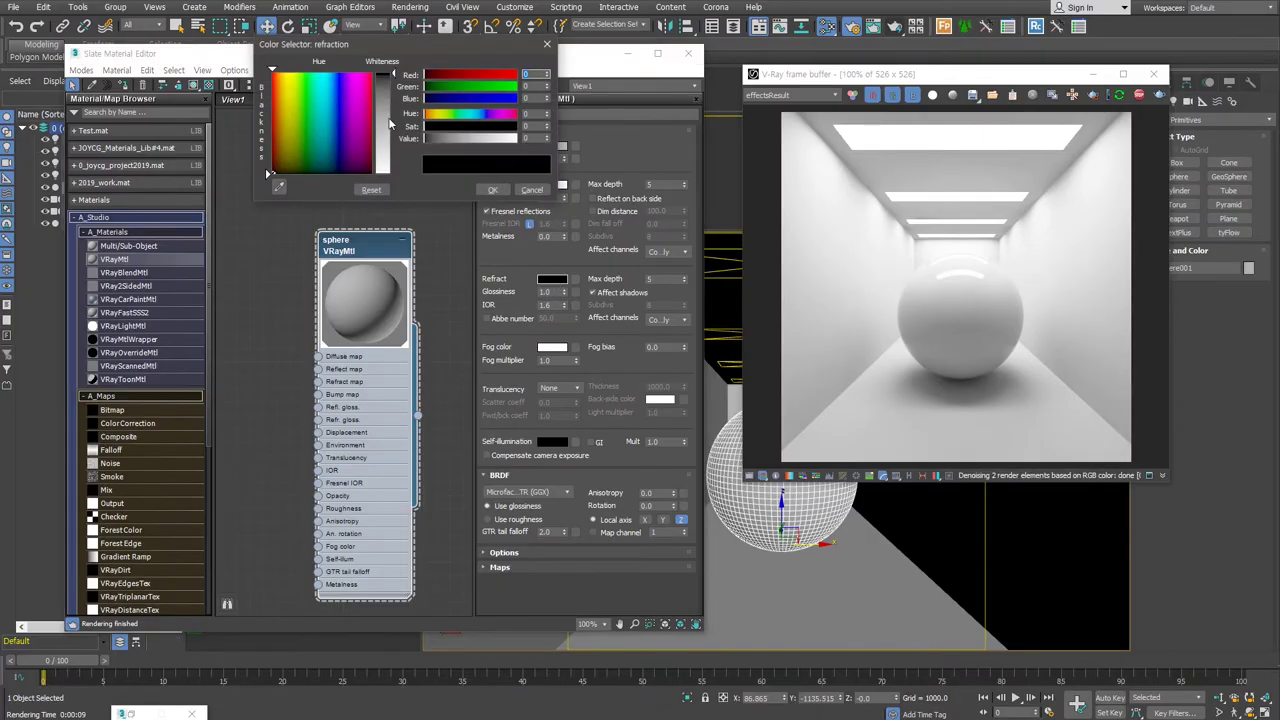
pyautogui.moveTo(388, 174); pyautogui.dragTo(423, 232)
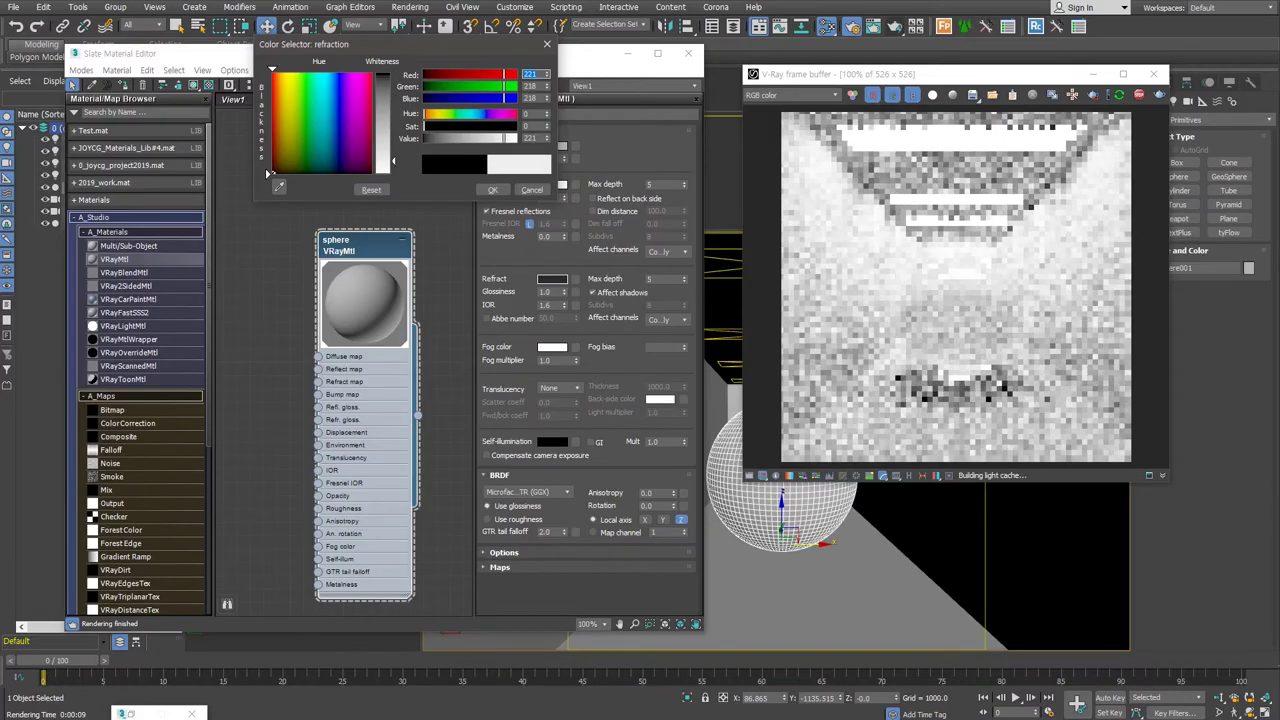
pyautogui.click(491, 190)
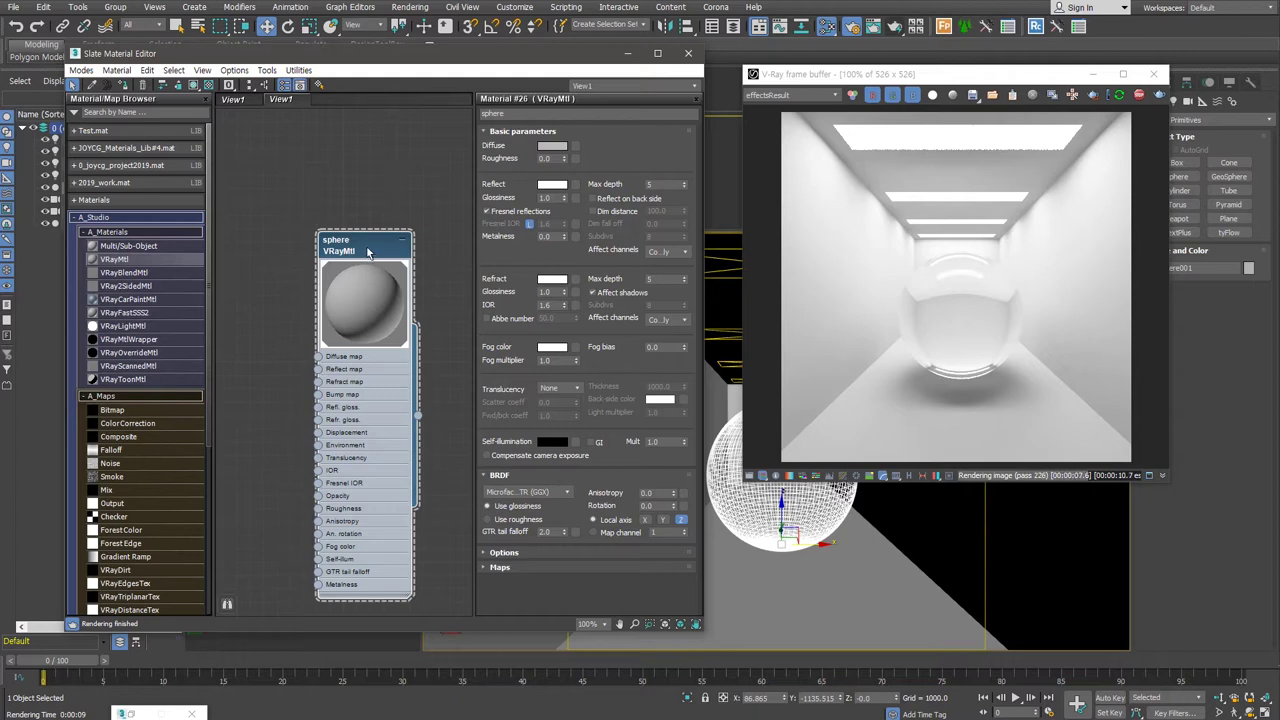
# Step: Update the material preview and show a checkered background behind it
pyautogui.rightClick(383, 264)
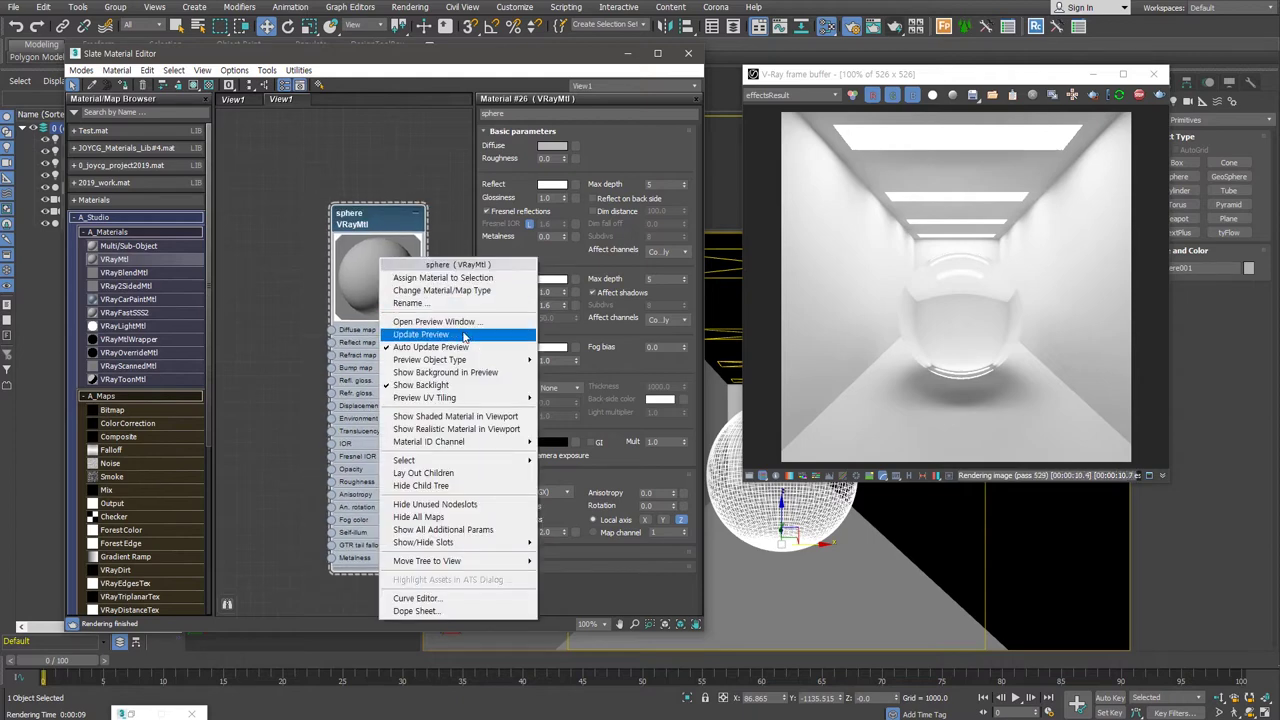
pyautogui.click(419, 331)
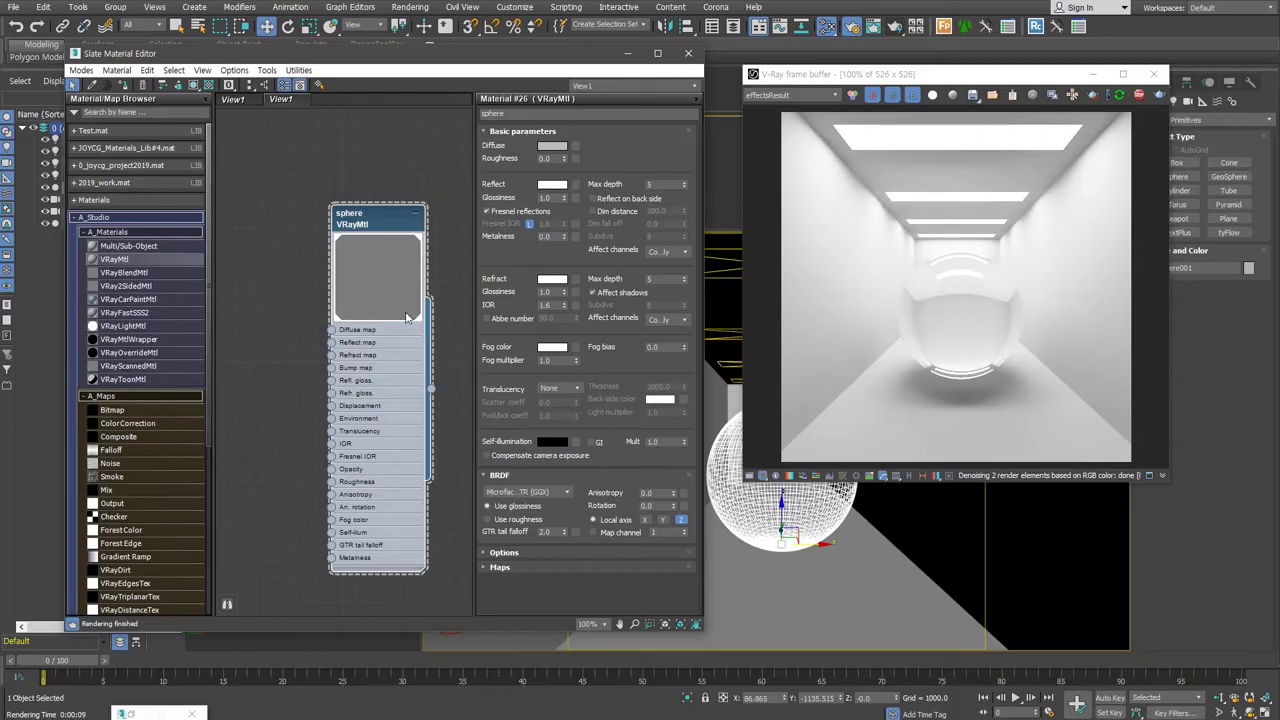
pyautogui.click(212, 89)
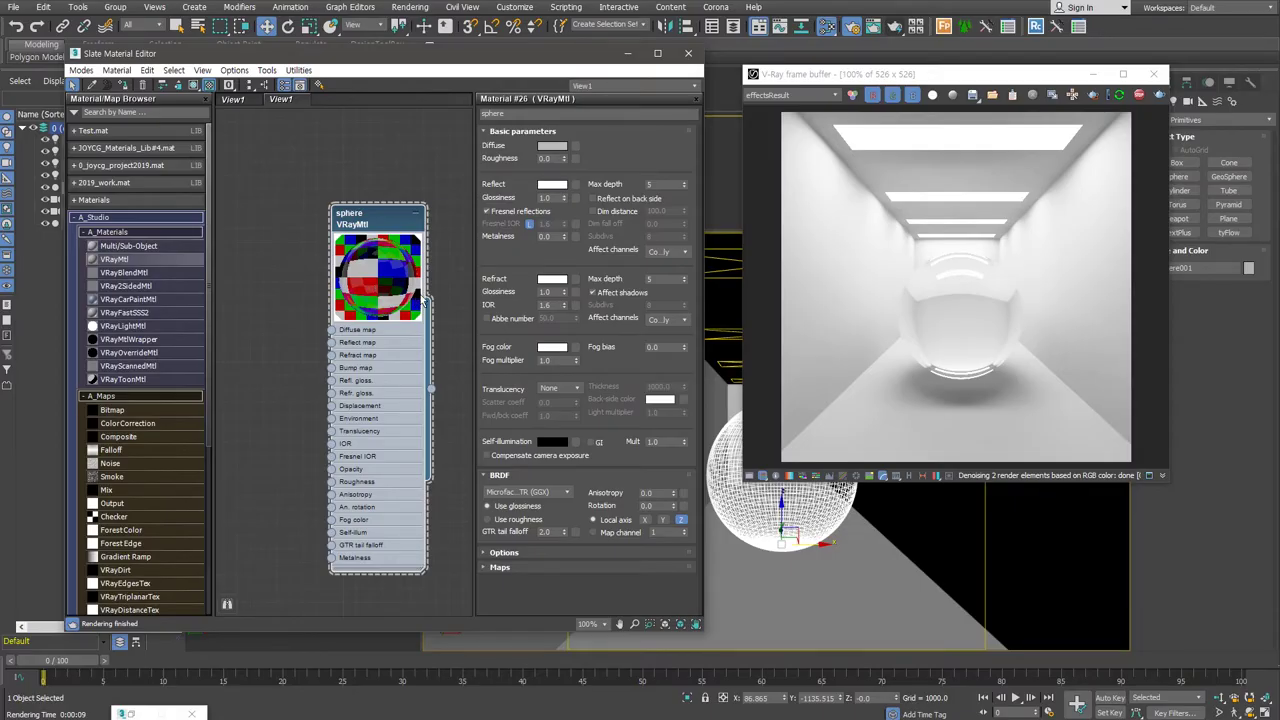
pyautogui.click(1026, 78)
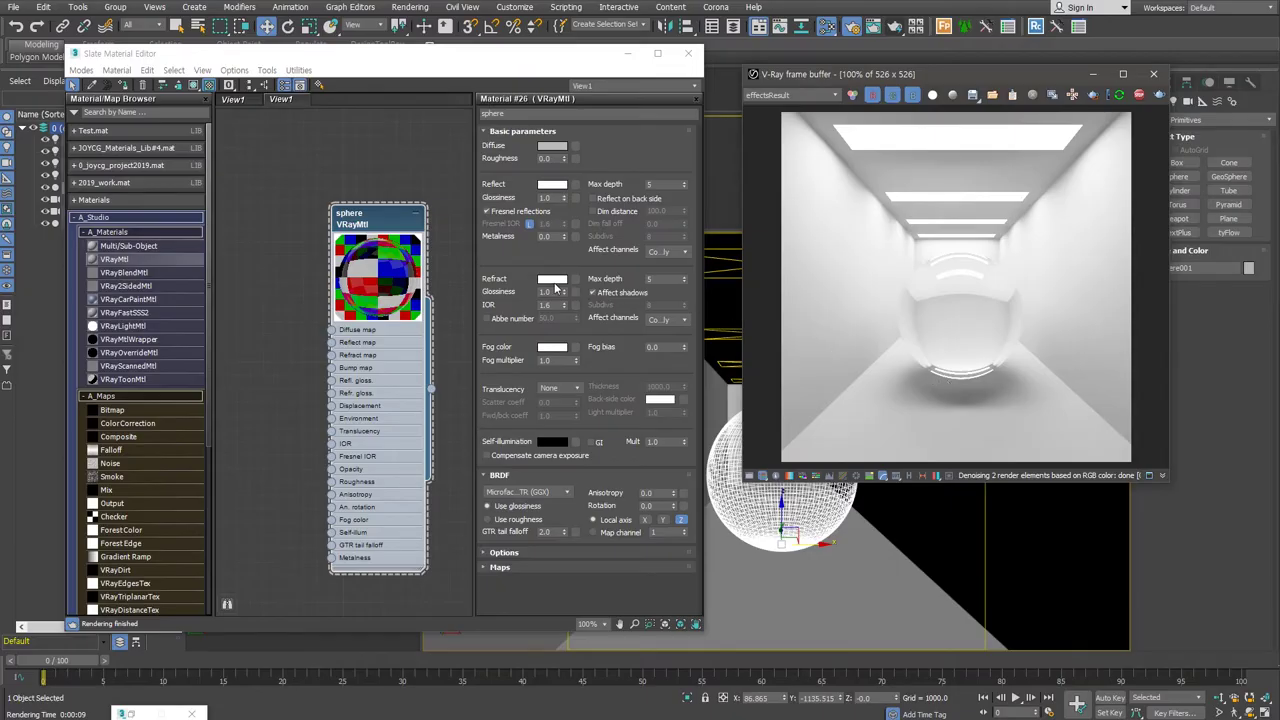
# Step: Give the sphere material a blue diffuse colour
pyautogui.click(553, 146)
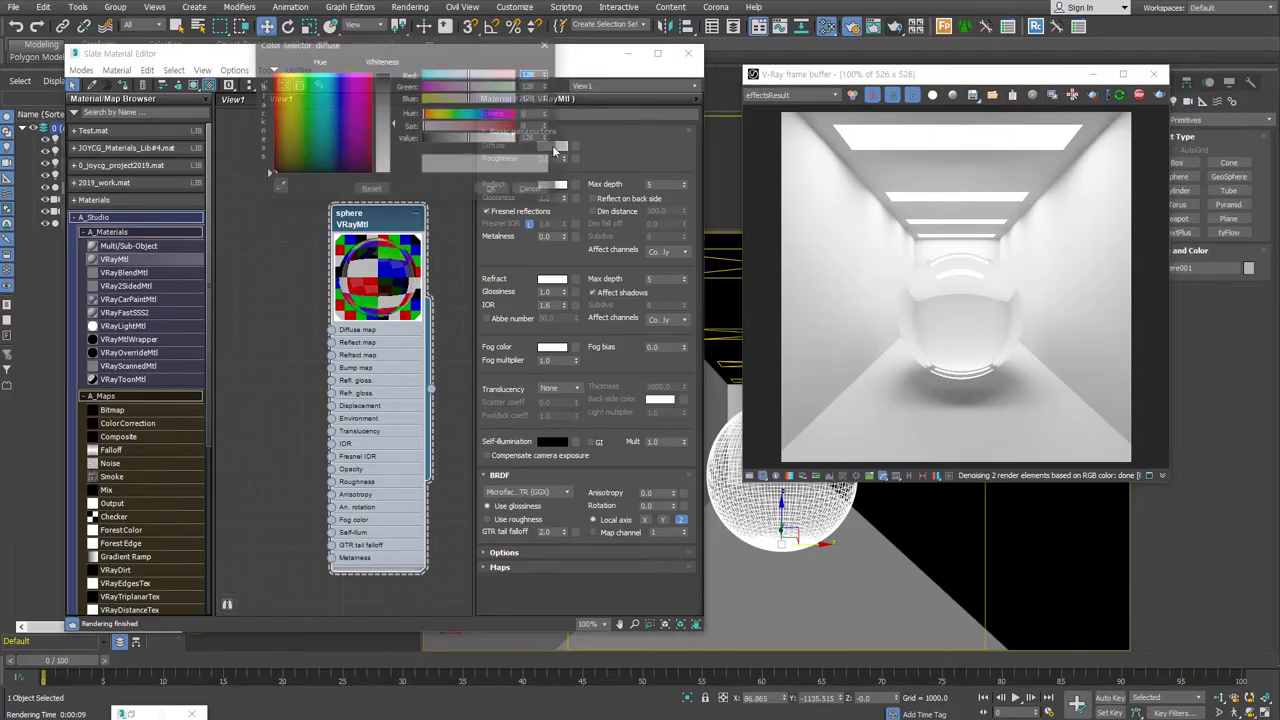
pyautogui.moveTo(384, 95)
pyautogui.mouseDown()
pyautogui.moveTo(393, 115)
pyautogui.moveTo(393, 87)
pyautogui.mouseUp()
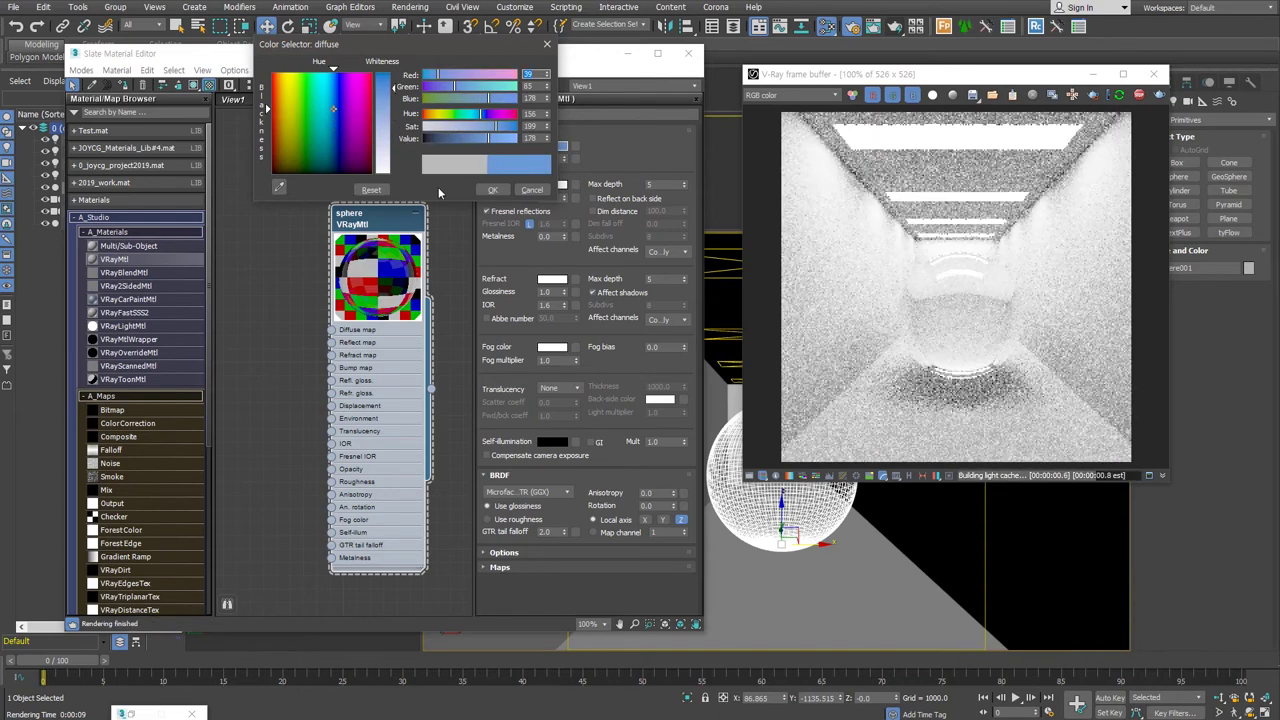
pyautogui.click(492, 190)
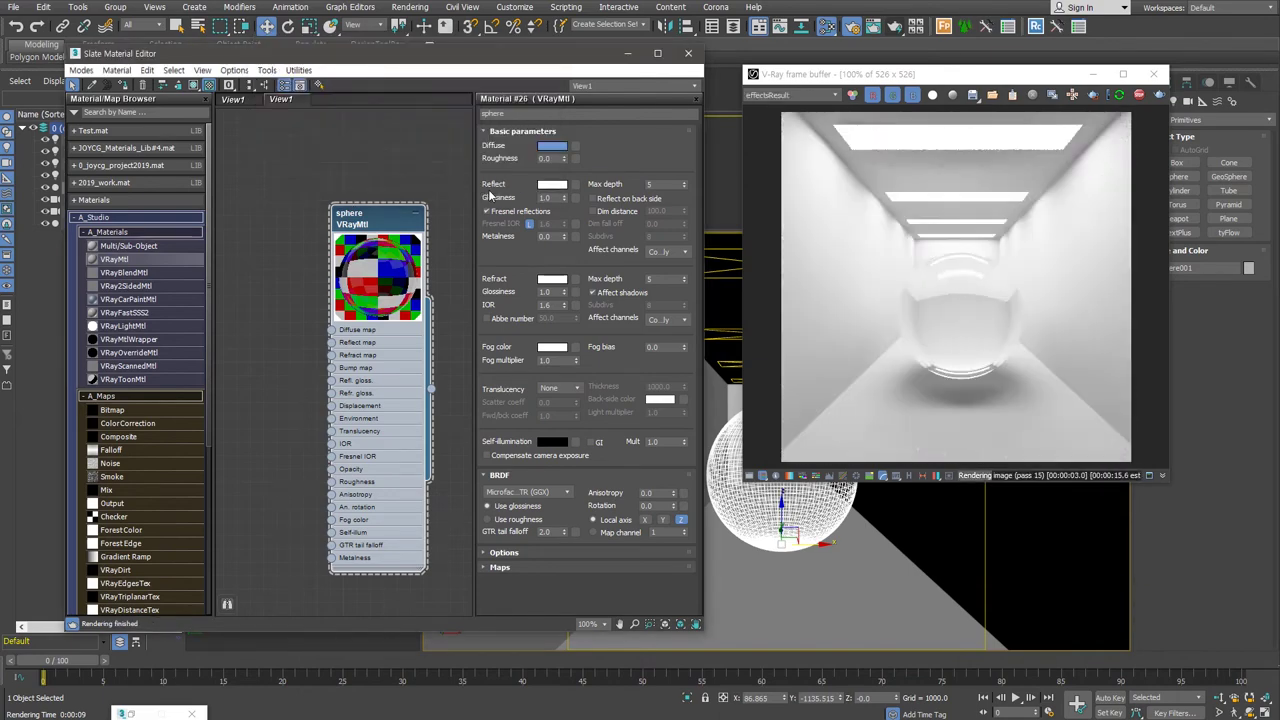
# Step: Try a grey refraction colour, then return it to pure white
pyautogui.click(553, 279)
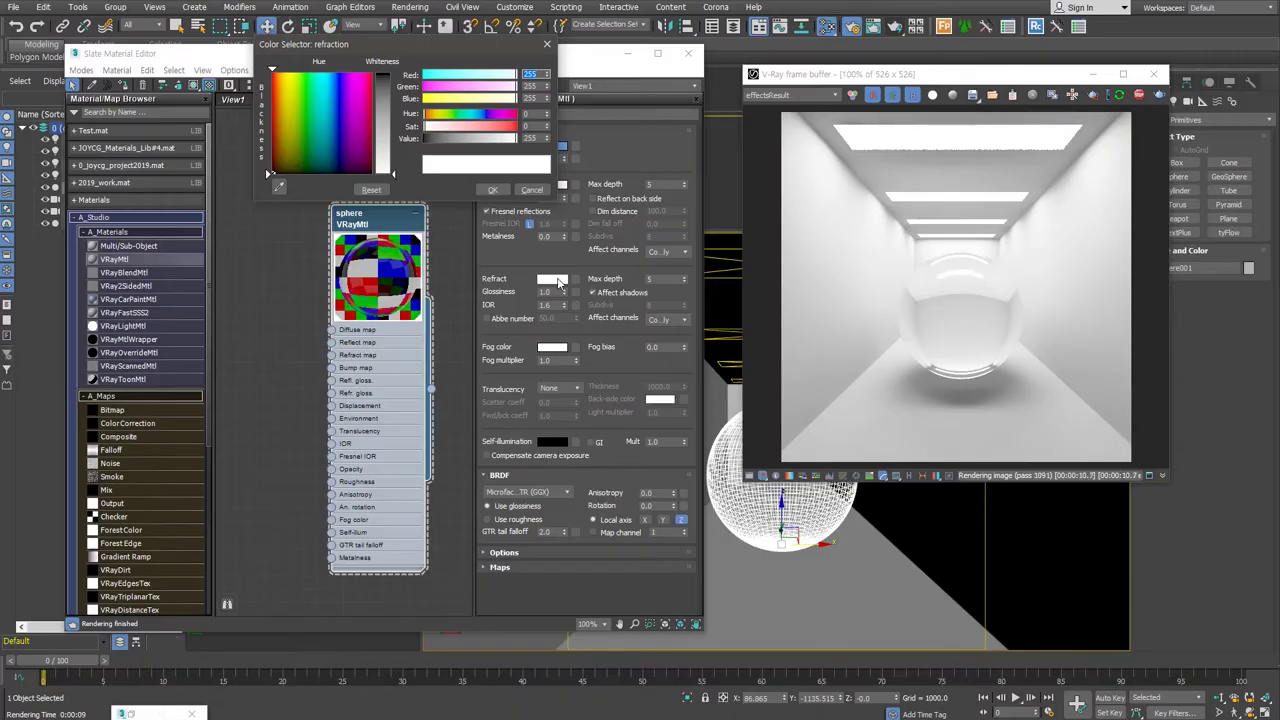
pyautogui.moveTo(393, 168); pyautogui.dragTo(393, 143)
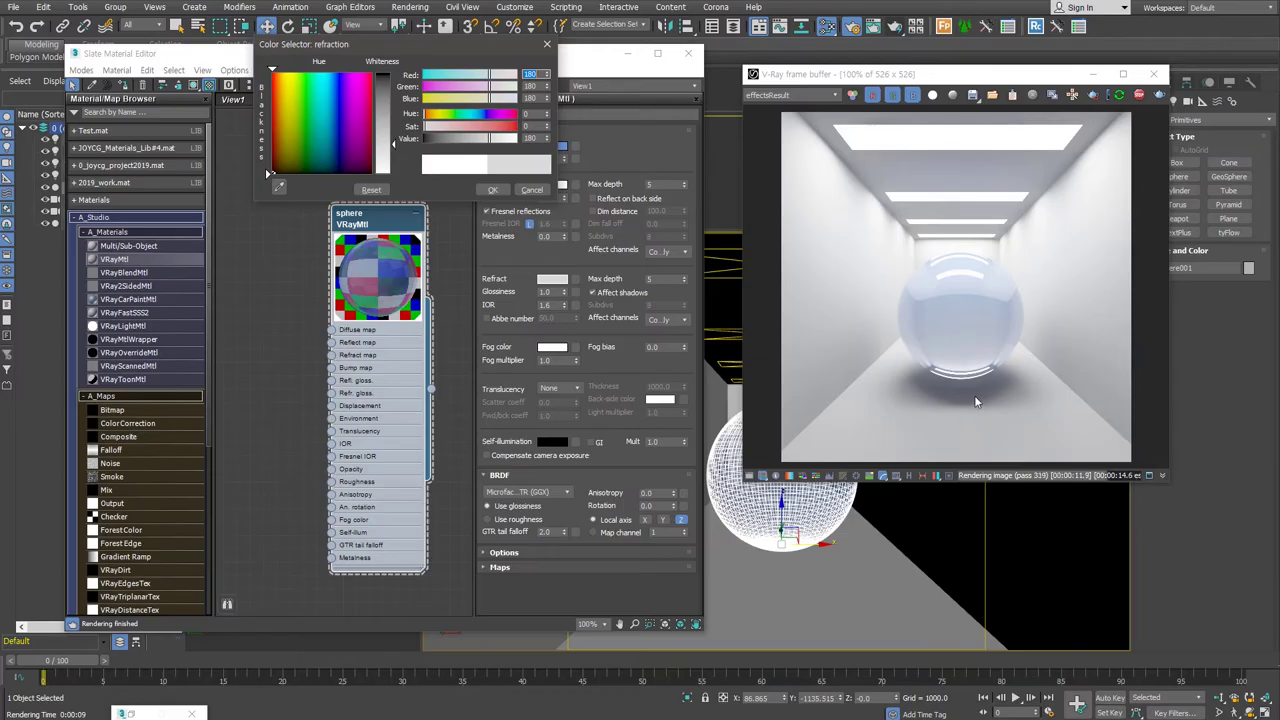
pyautogui.moveTo(395, 148); pyautogui.dragTo(395, 76)
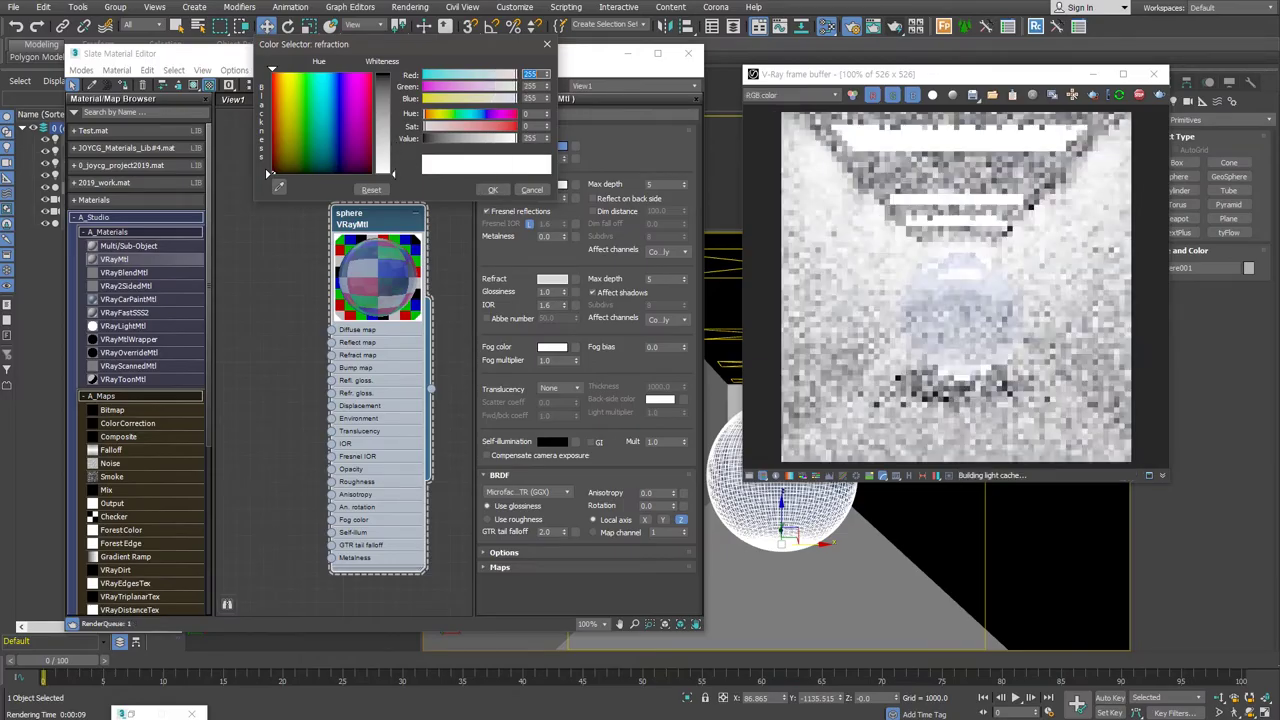
pyautogui.click(492, 190)
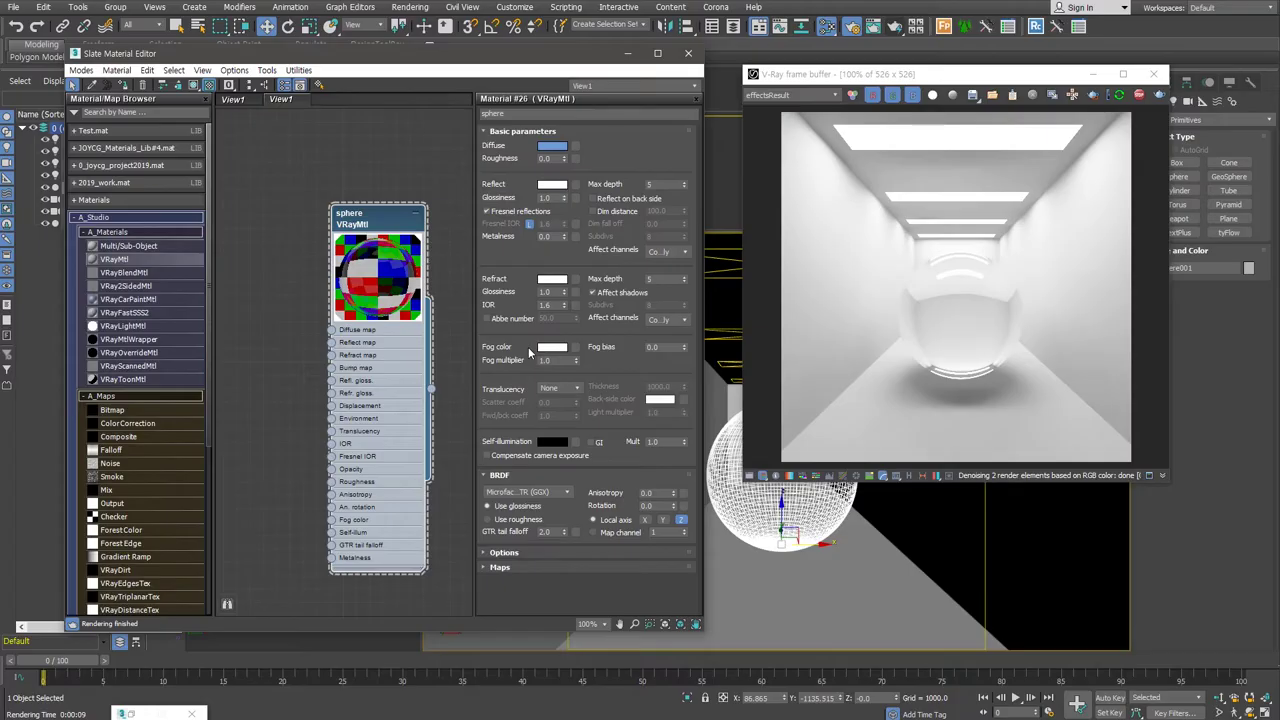
# Step: Try a different fog colour hue, then set the fog multiplier to 0.1
pyautogui.click(558, 348)
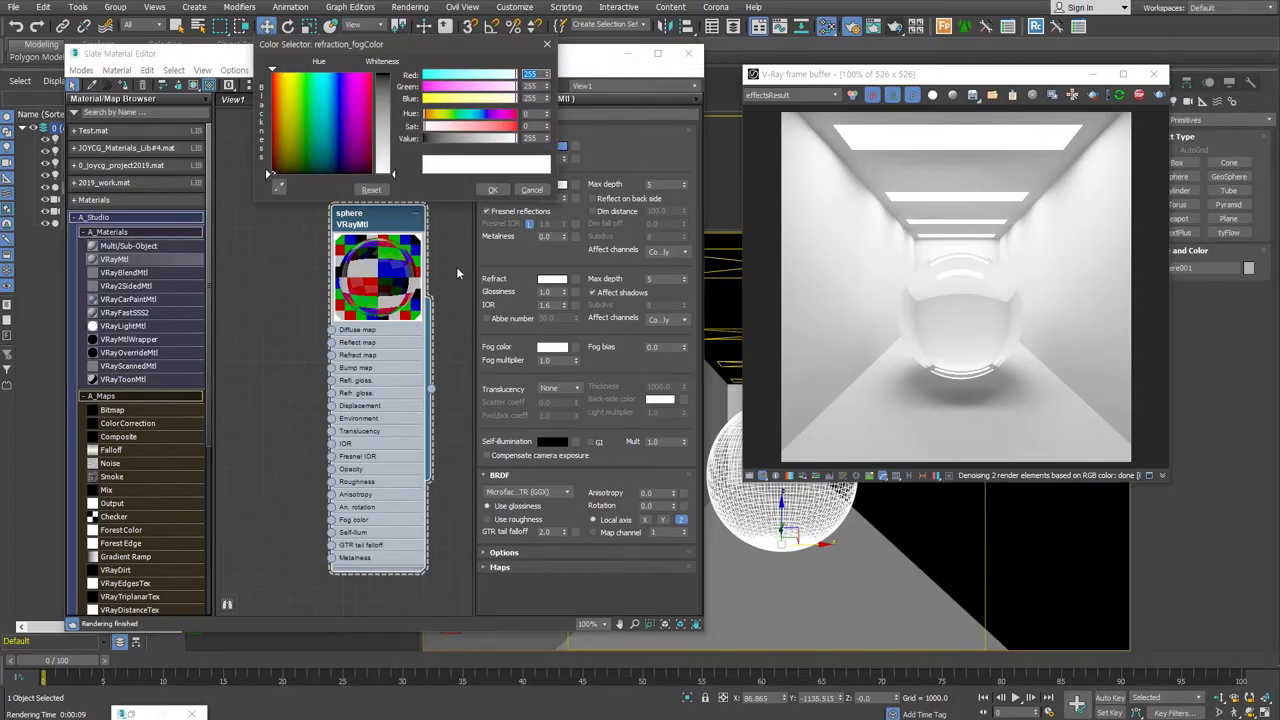
pyautogui.click(334, 108)
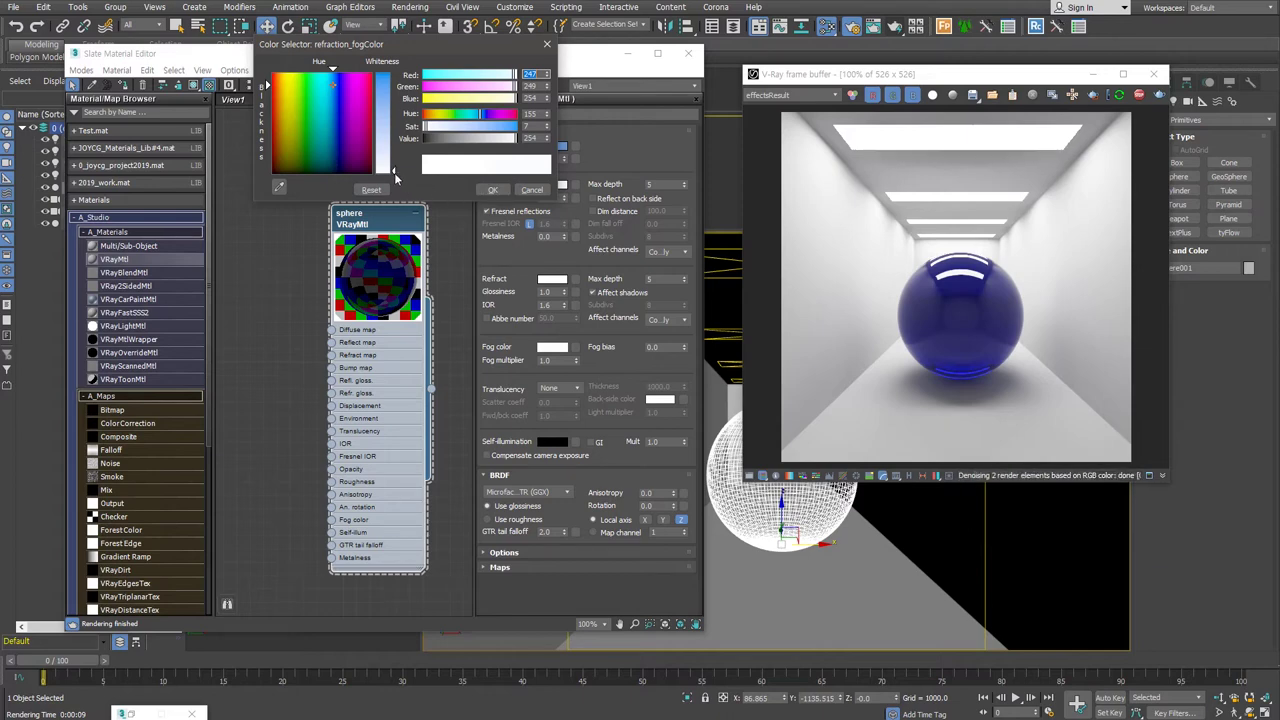
pyautogui.click(492, 189)
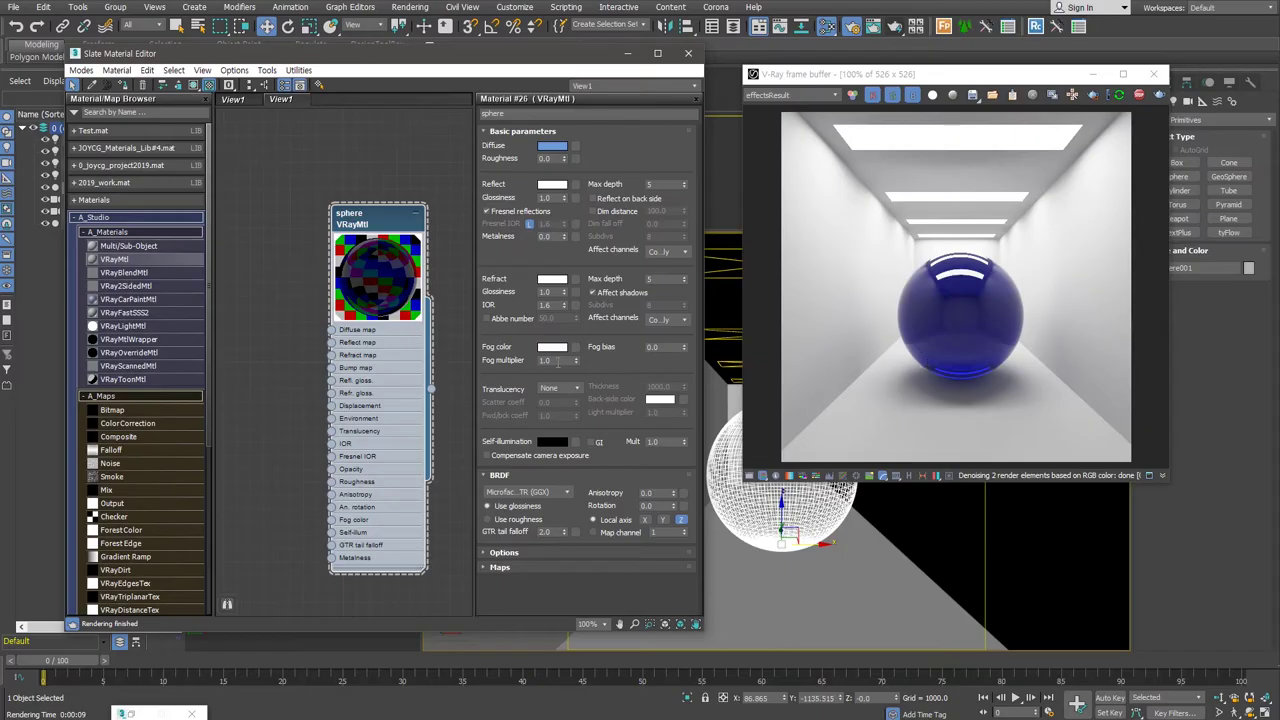
pyautogui.doubleClick(556, 360)
pyautogui.write('0.')
pyautogui.write('1')
pyautogui.press('Return')
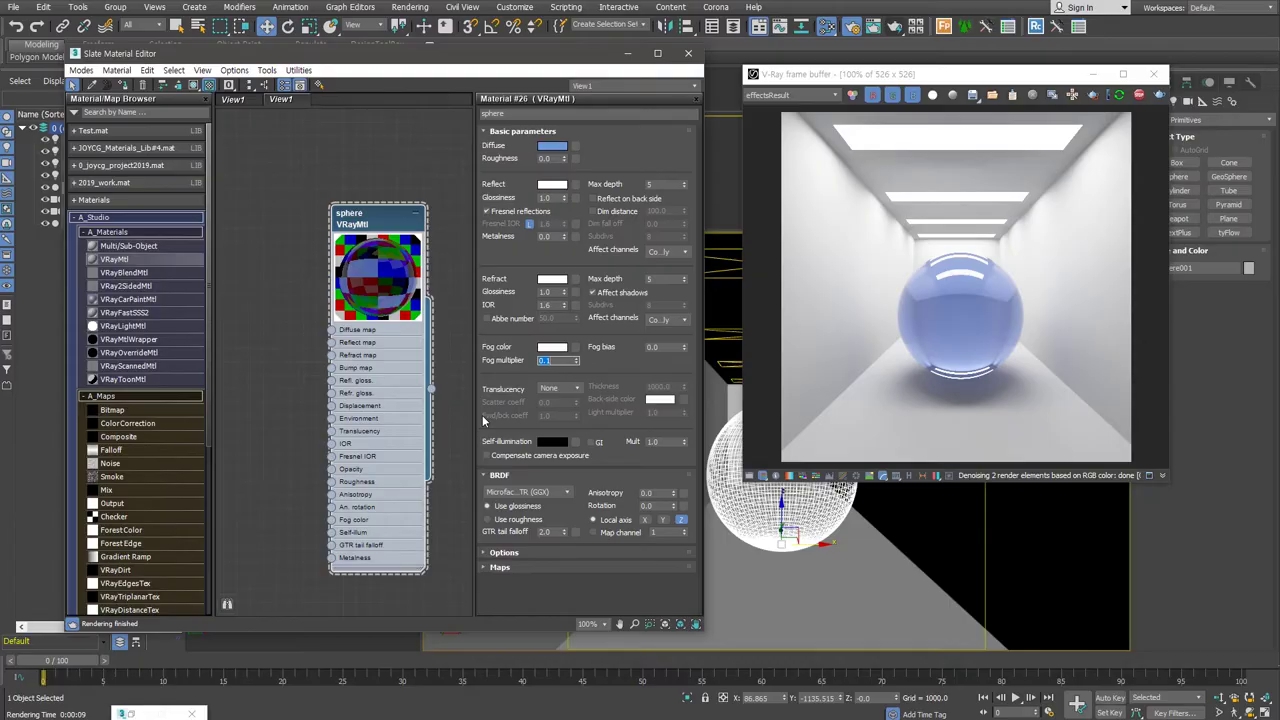
# Step: Try pale green and olive-grey fog tints, then set the fog colour back near white
pyautogui.click(552, 346)
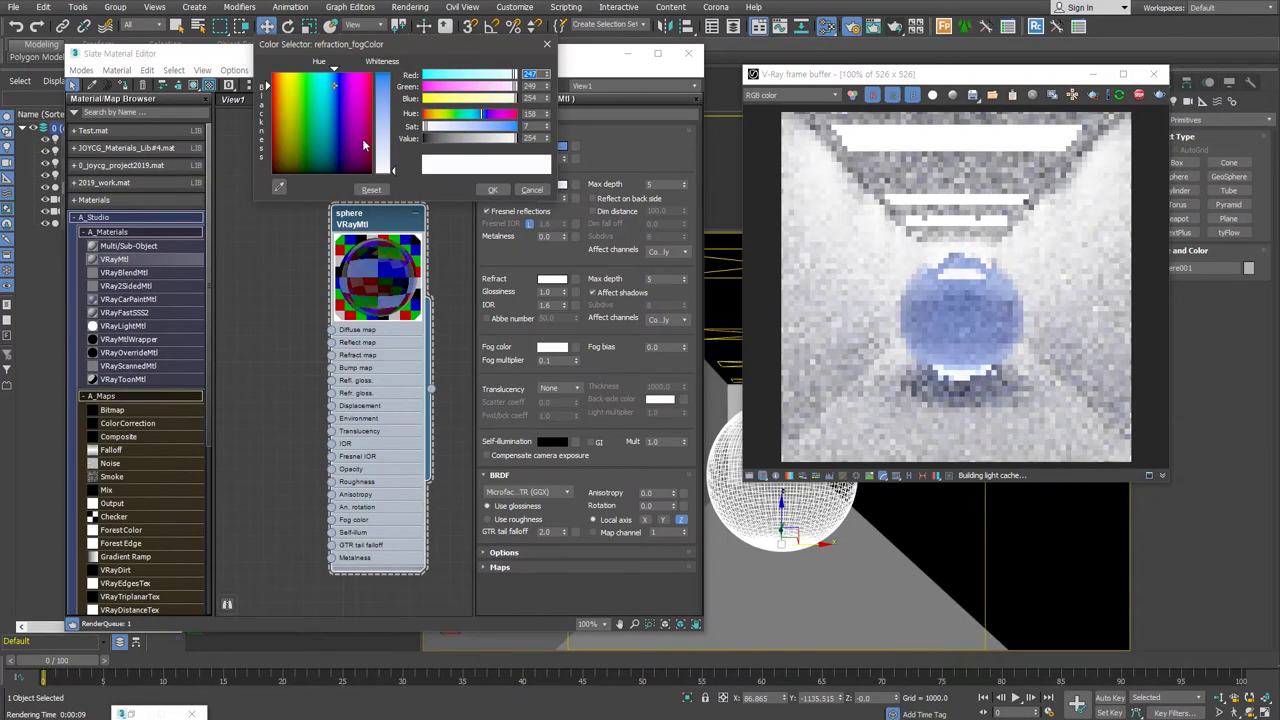
pyautogui.click(315, 120)
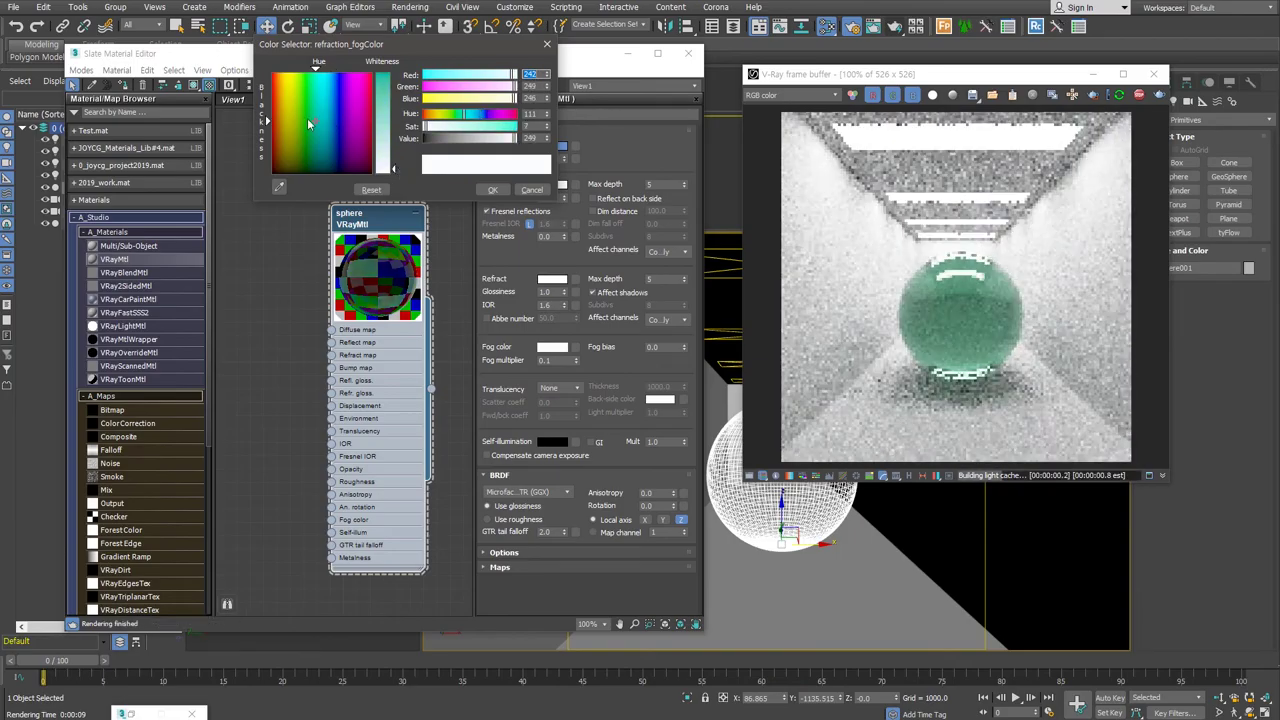
pyautogui.click(293, 150)
pyautogui.click(371, 190)
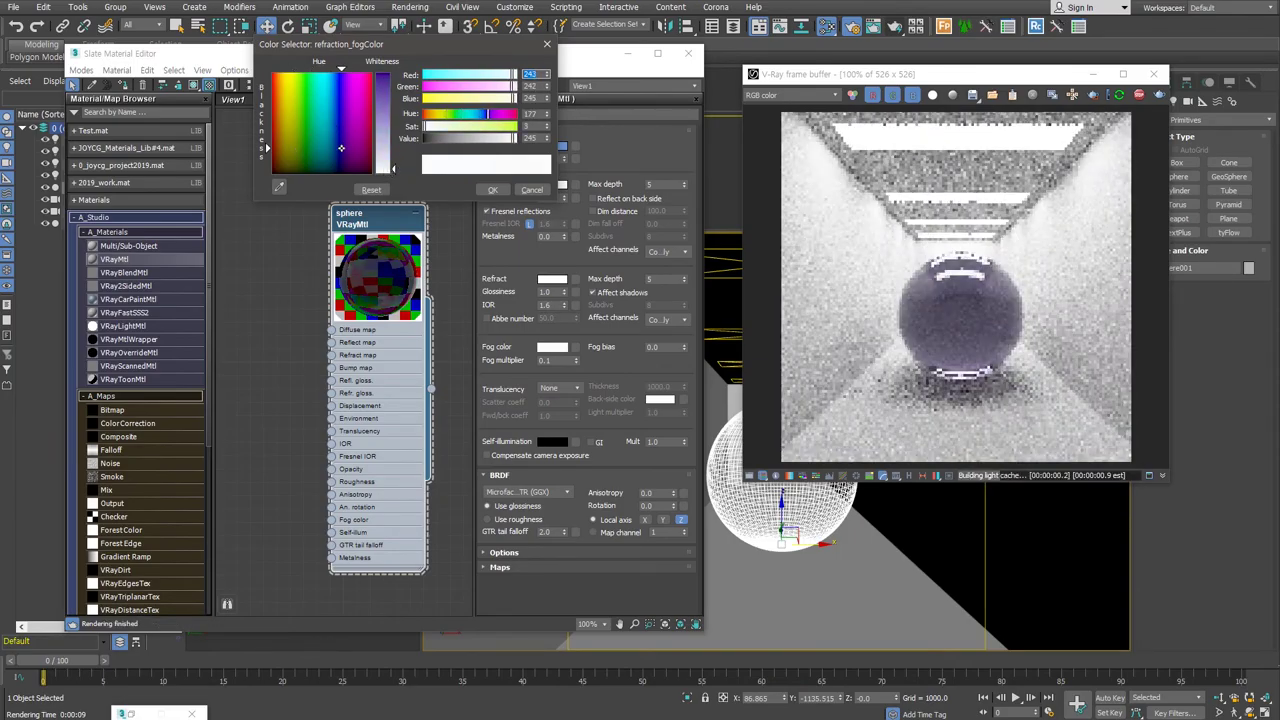
pyautogui.click(492, 190)
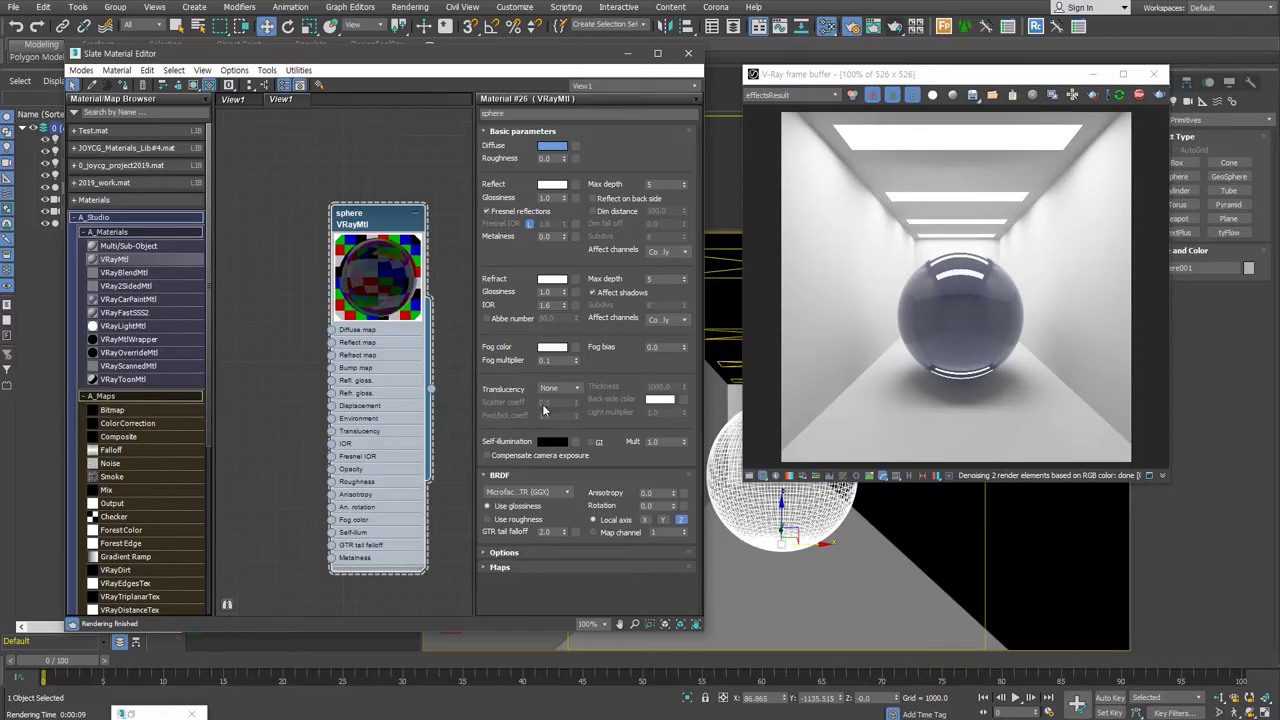
# Step: Make the sphere's diffuse colour deep red and lower reflection glossiness to 0.8
pyautogui.click(552, 146)
pyautogui.moveTo(330, 110); pyautogui.dragTo(268, 155)
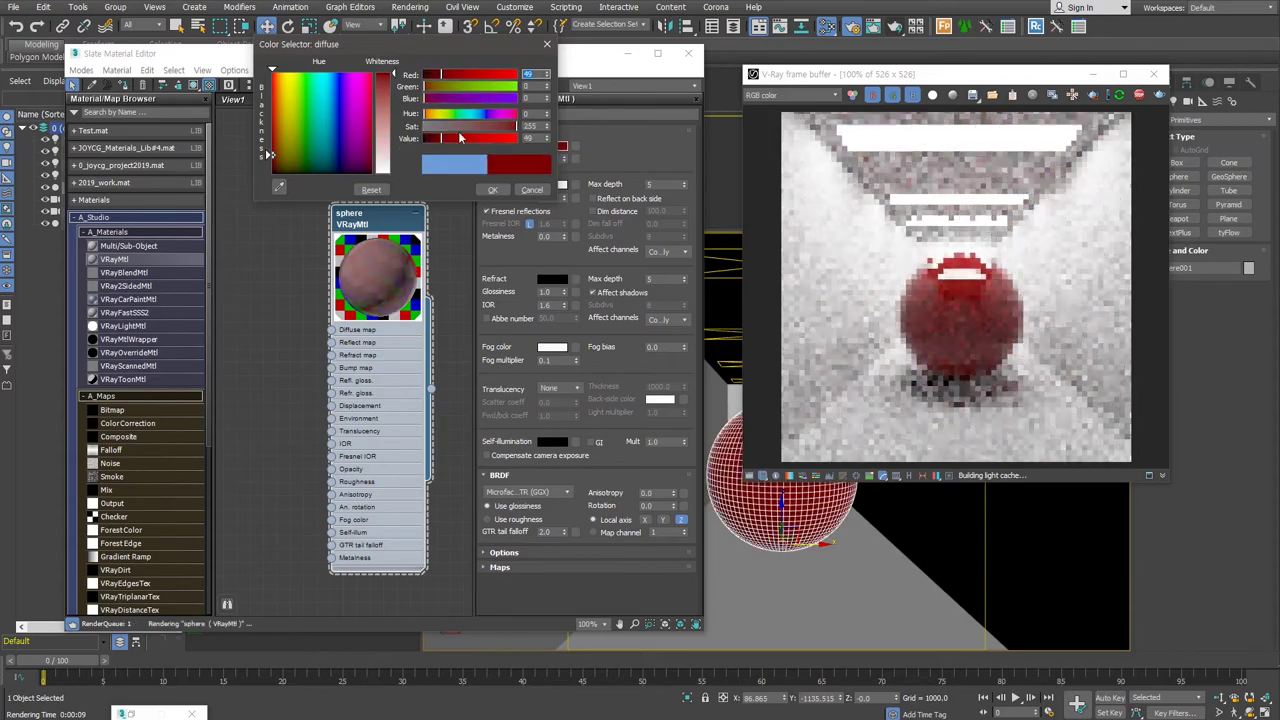
pyautogui.click(494, 190)
pyautogui.moveTo(563, 198); pyautogui.dragTo(563, 200)
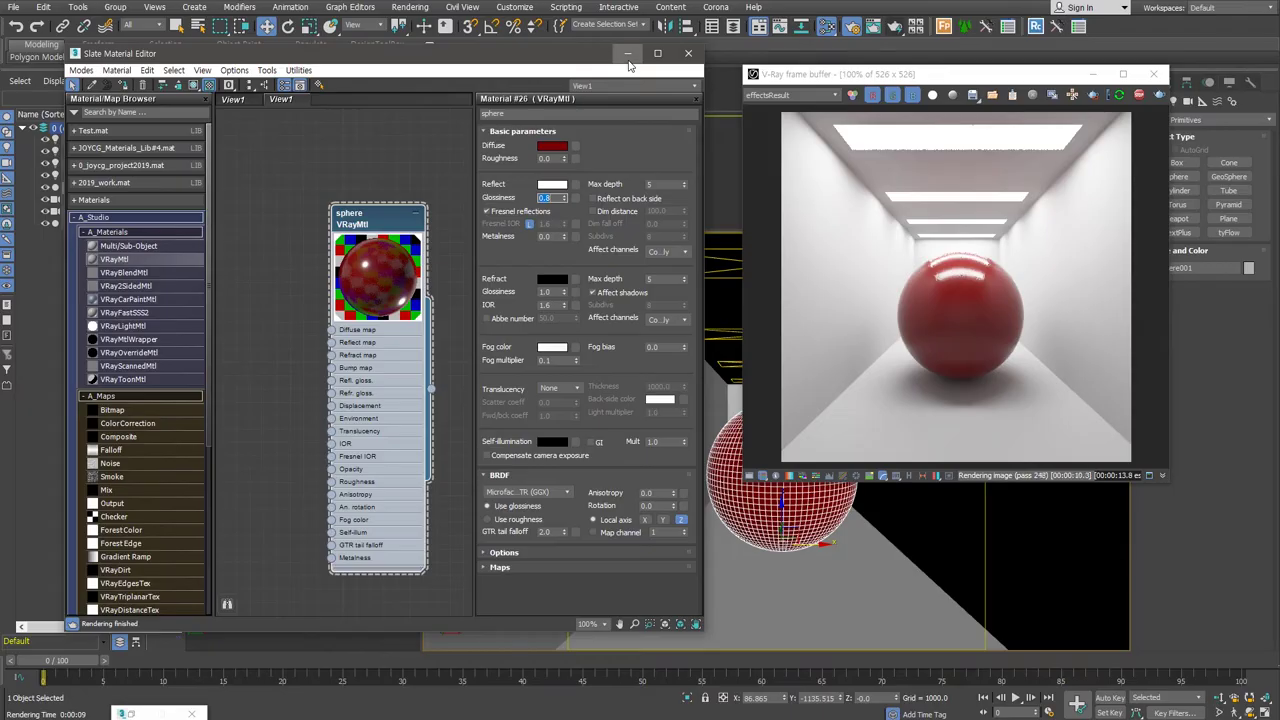
pyautogui.click(628, 56)
# Step: Draw a new box, Box002, around the red sphere in the Camera view
pyautogui.moveTo(900, 74); pyautogui.dragTo(222, 95)
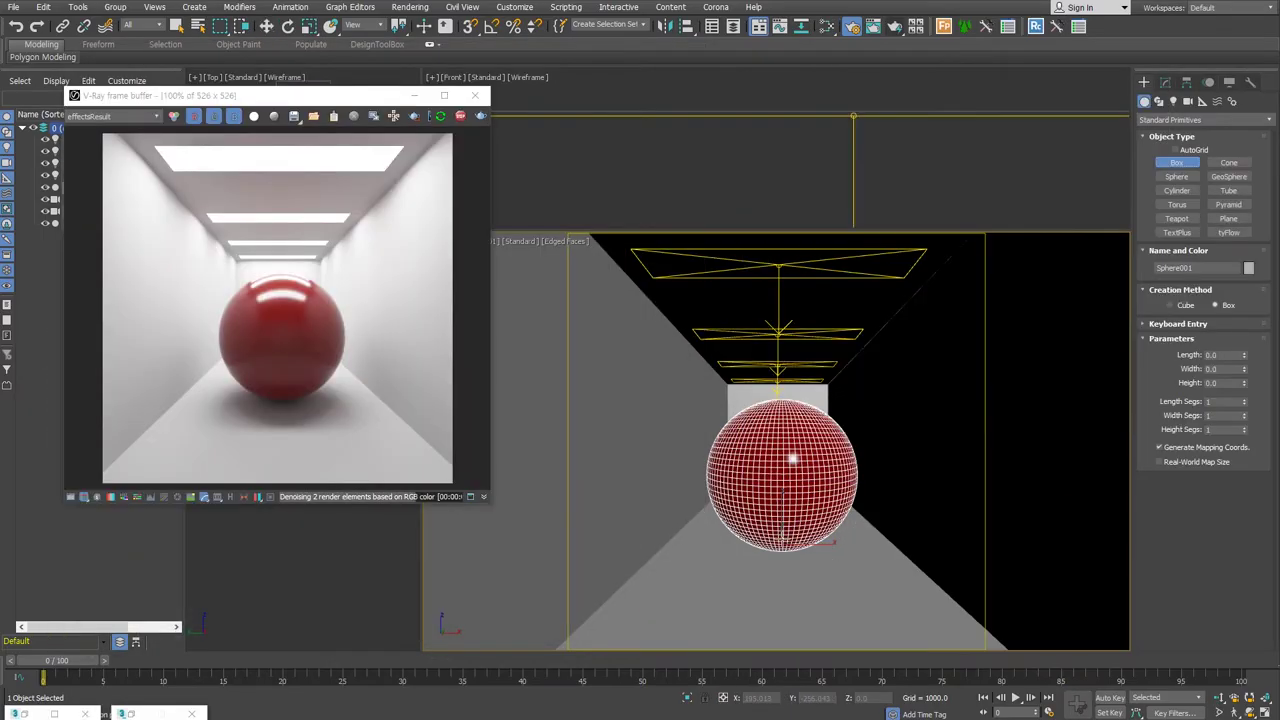
pyautogui.moveTo(712, 522); pyautogui.dragTo(882, 563)
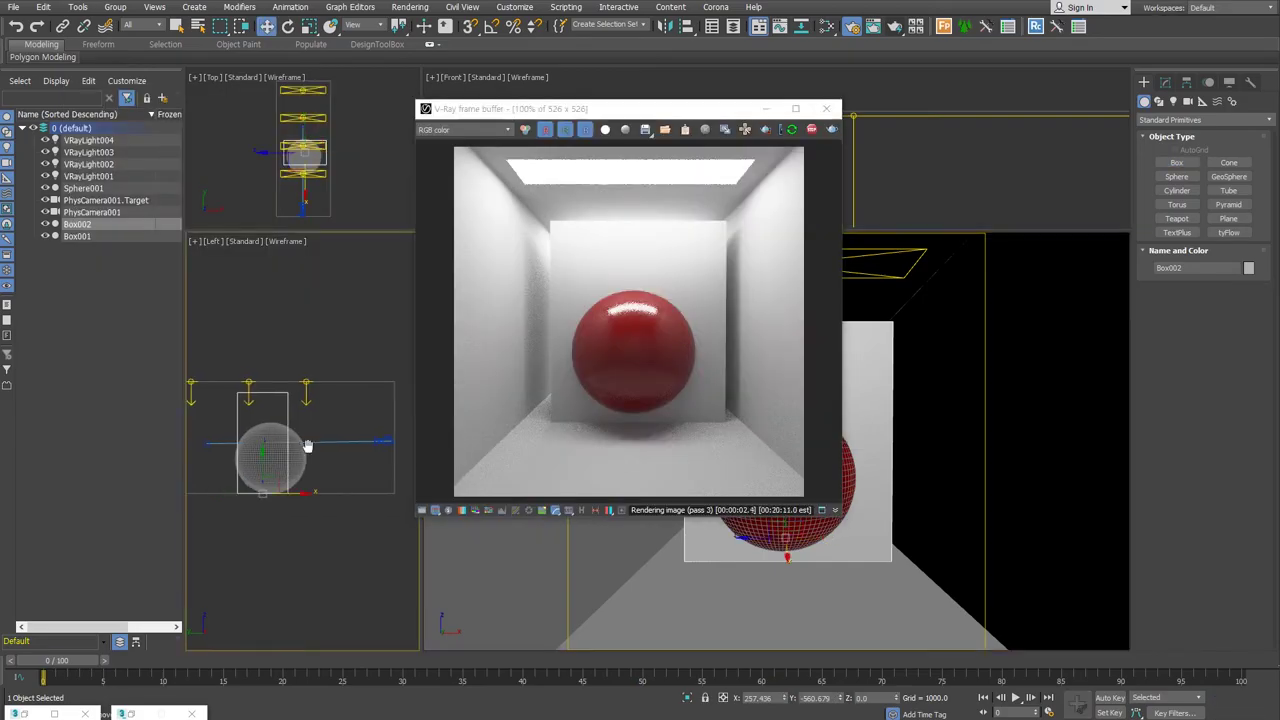
pyautogui.moveTo(290, 500)
pyautogui.mouseDown()
pyautogui.moveTo(312, 507)
pyautogui.moveTo(300, 494)
pyautogui.mouseUp()
pyautogui.scroll(2, 312, 507)
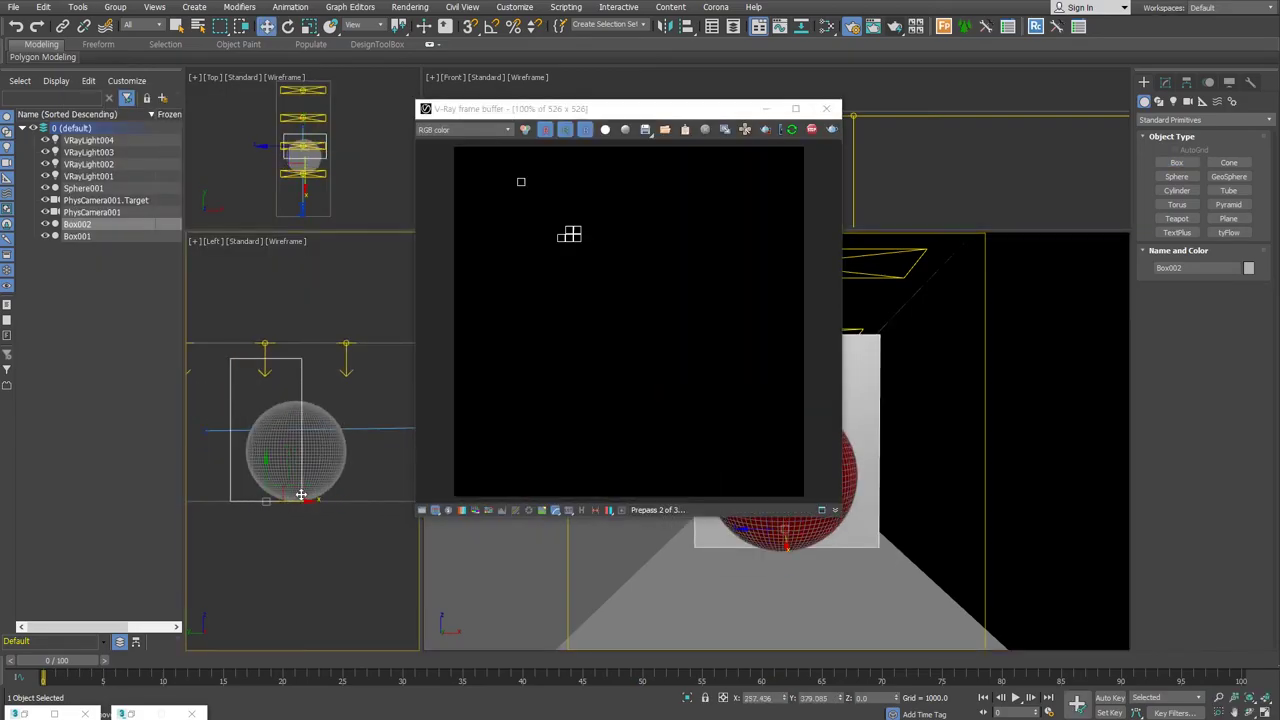
# Step: Stretch the box's side outward at vertex level and select its two end wall polygons
pyautogui.press('1')
pyautogui.moveTo(334, 428); pyautogui.dragTo(400, 423)
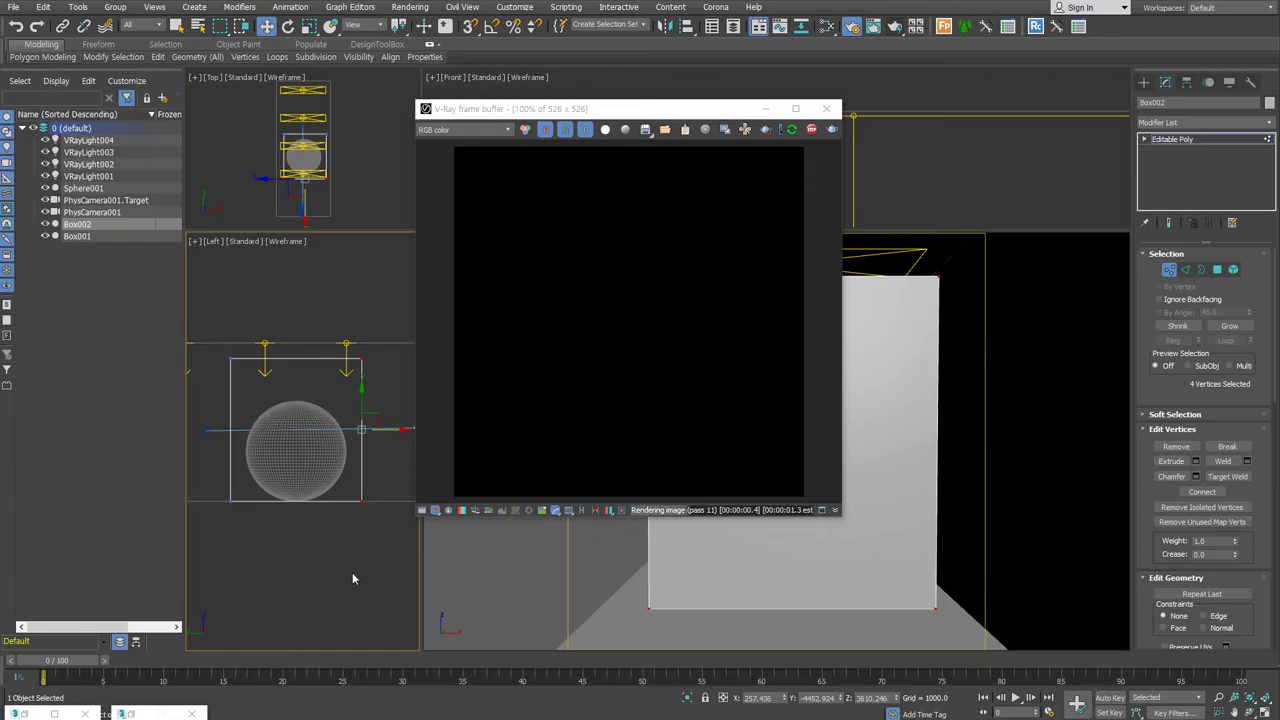
pyautogui.press('4')
pyautogui.moveTo(226, 485); pyautogui.dragTo(420, 562)
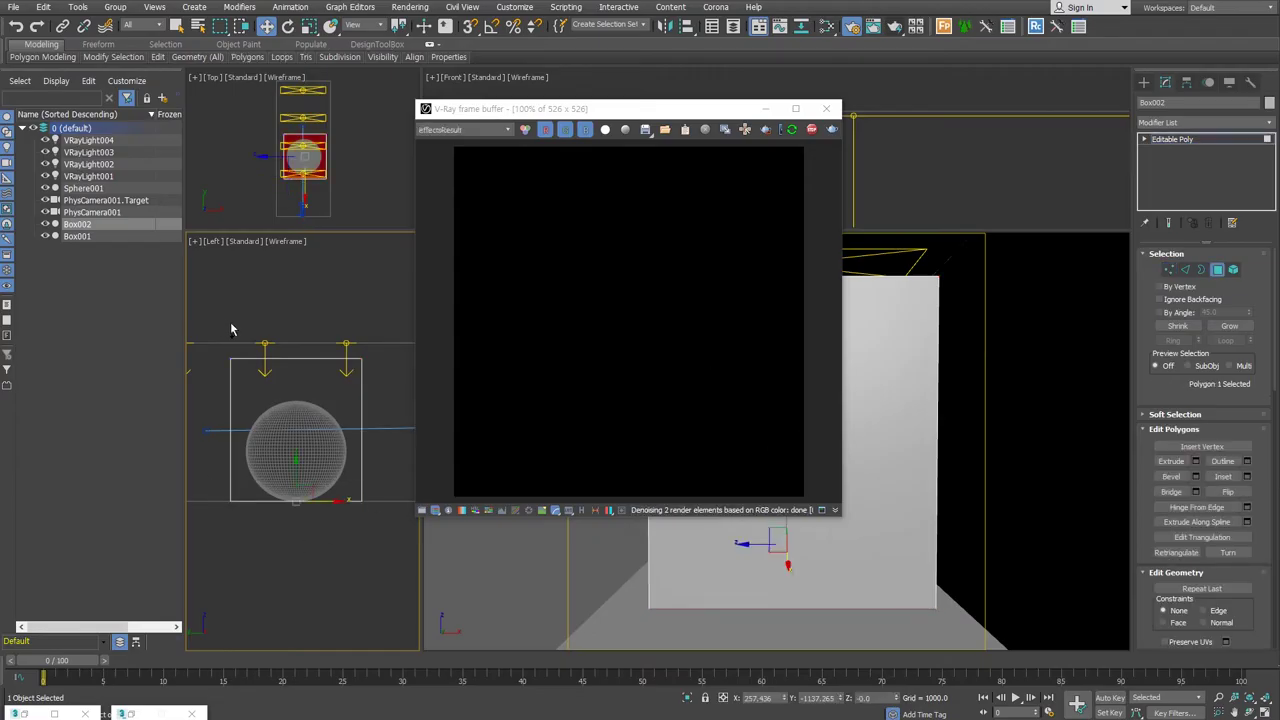
pyautogui.keyDown('ctrl'); pyautogui.moveTo(218, 322); pyautogui.dragTo(379, 390); pyautogui.keyUp('ctrl')
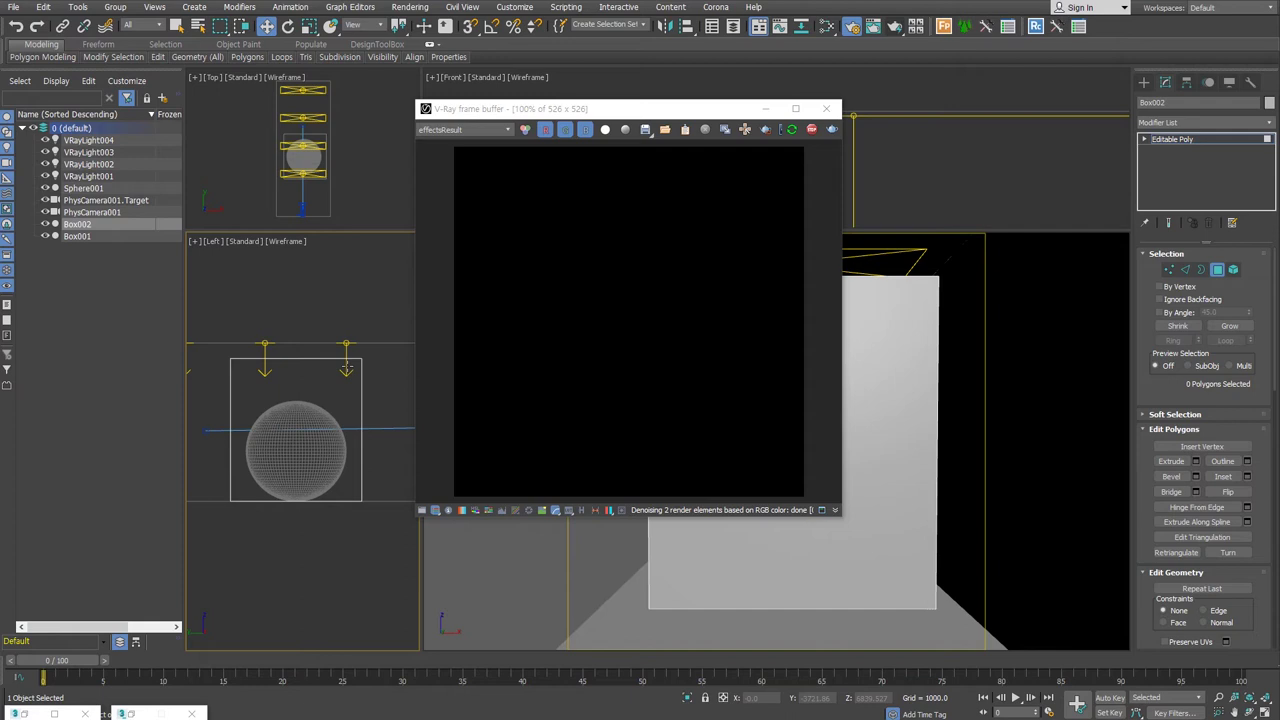
pyautogui.moveTo(336, 296); pyautogui.dragTo(403, 558)
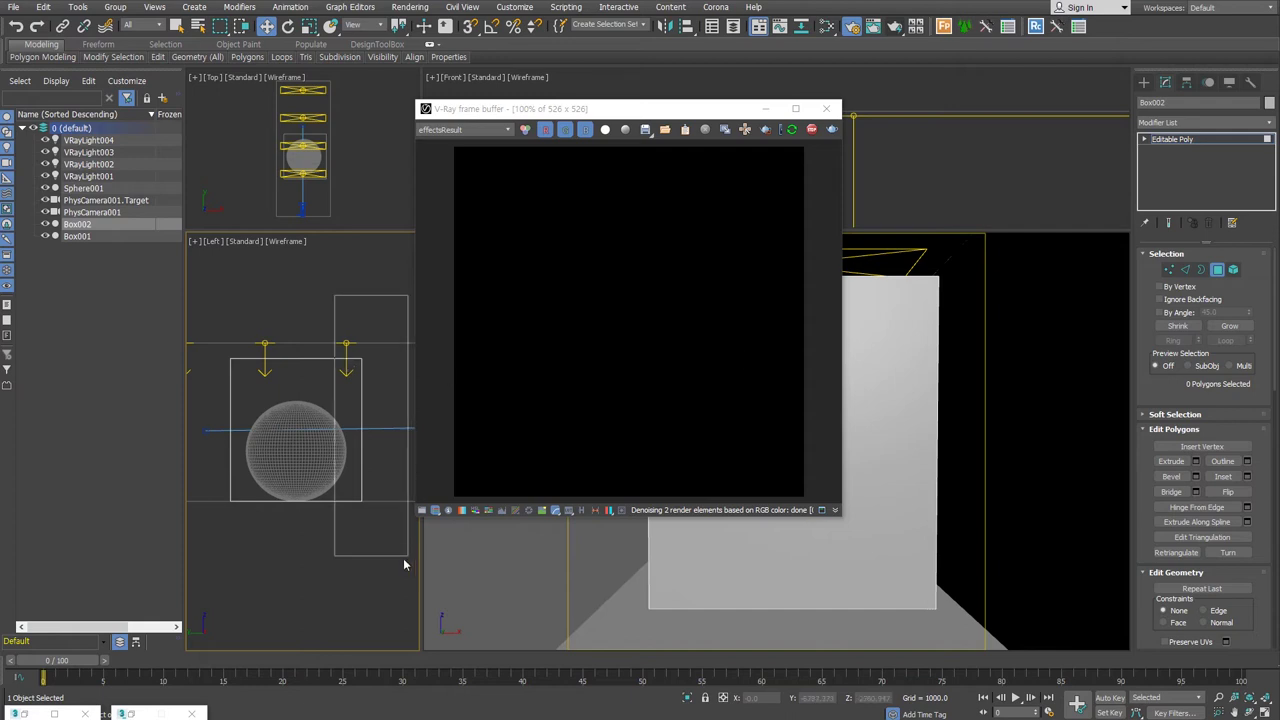
pyautogui.keyDown('ctrl'); pyautogui.moveTo(212, 316); pyautogui.dragTo(258, 561); pyautogui.keyUp('ctrl')
pyautogui.press('z')
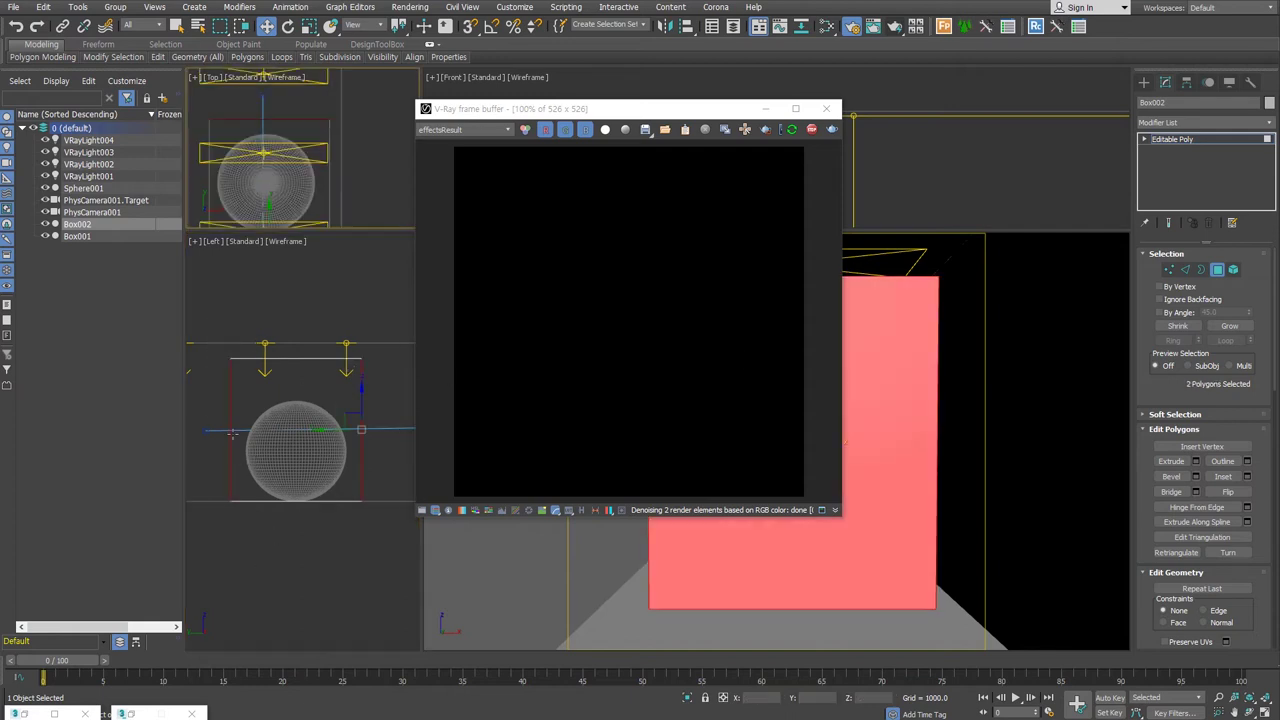
# Step: Re-render the camera view and orbit to look into the box
pyautogui.hotkey('shift', 'q')
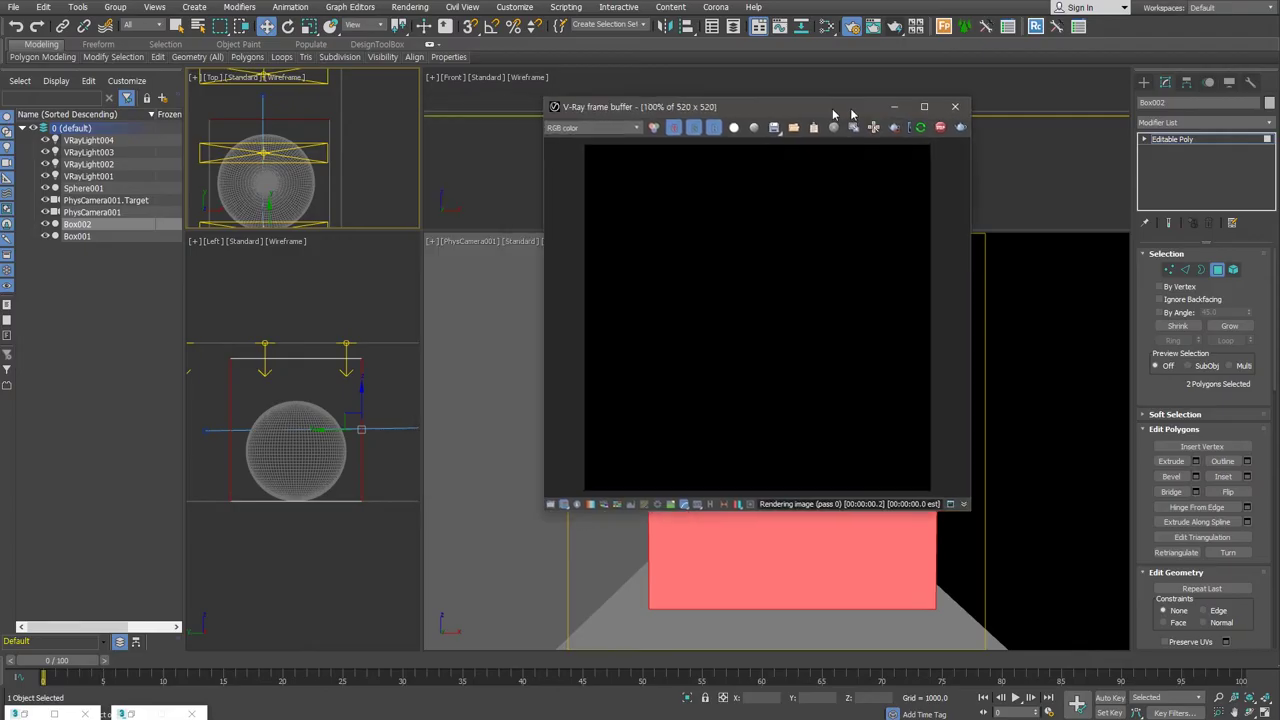
pyautogui.moveTo(774, 113)
pyautogui.mouseDown()
pyautogui.moveTo(586, 155)
pyautogui.moveTo(257, 169)
pyautogui.mouseUp()
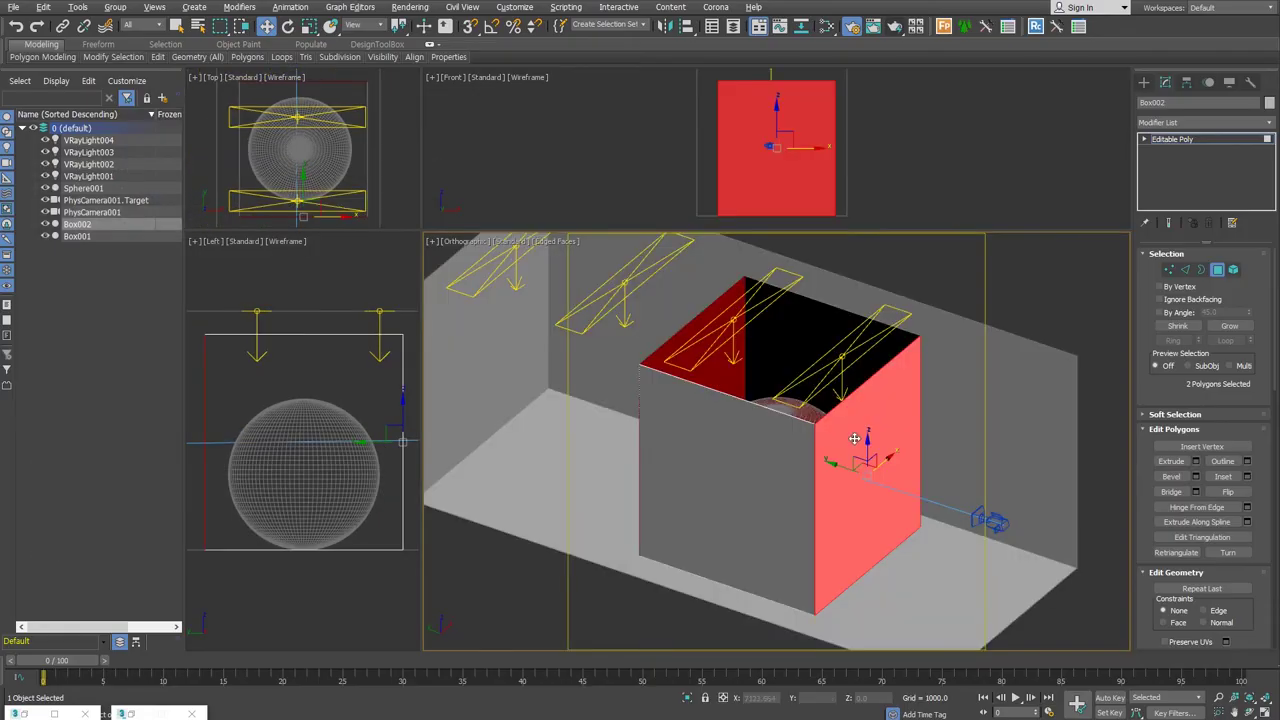
pyautogui.moveTo(854, 438)
pyautogui.keyDown('alt'); pyautogui.mouseDown(button='middle')
pyautogui.moveTo(812, 483)
pyautogui.moveTo(845, 487)
pyautogui.mouseUp(button='middle'); pyautogui.keyUp('alt')
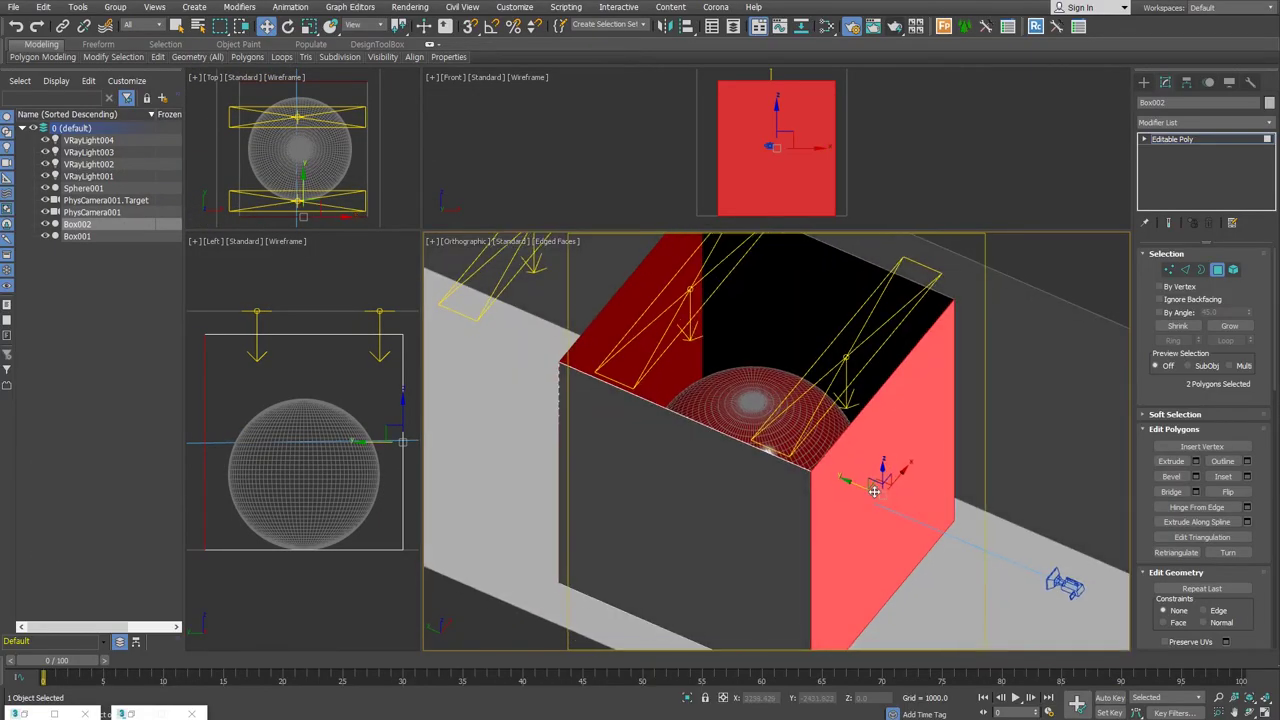
# Step: Detach the two end walls to an element, flip their normals, and exit Polygon mode
pyautogui.hotkey('alt', 'd')
pyautogui.click(618, 365)
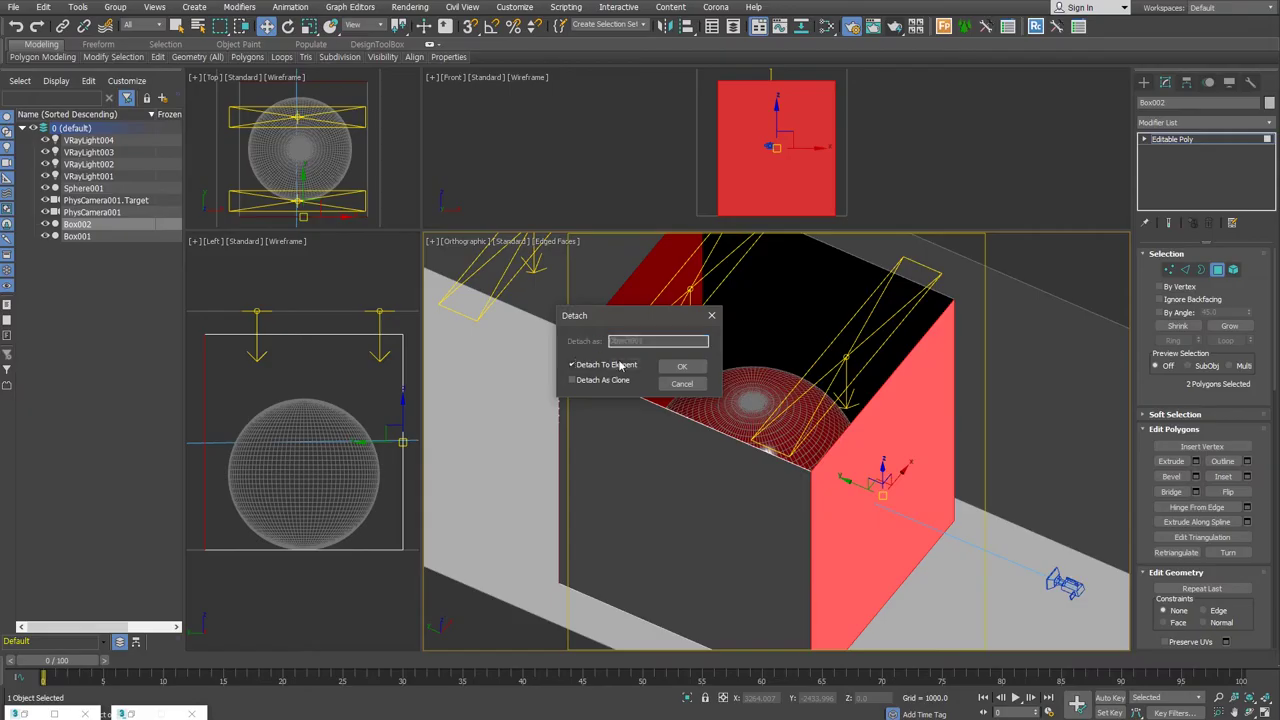
pyautogui.click(677, 367)
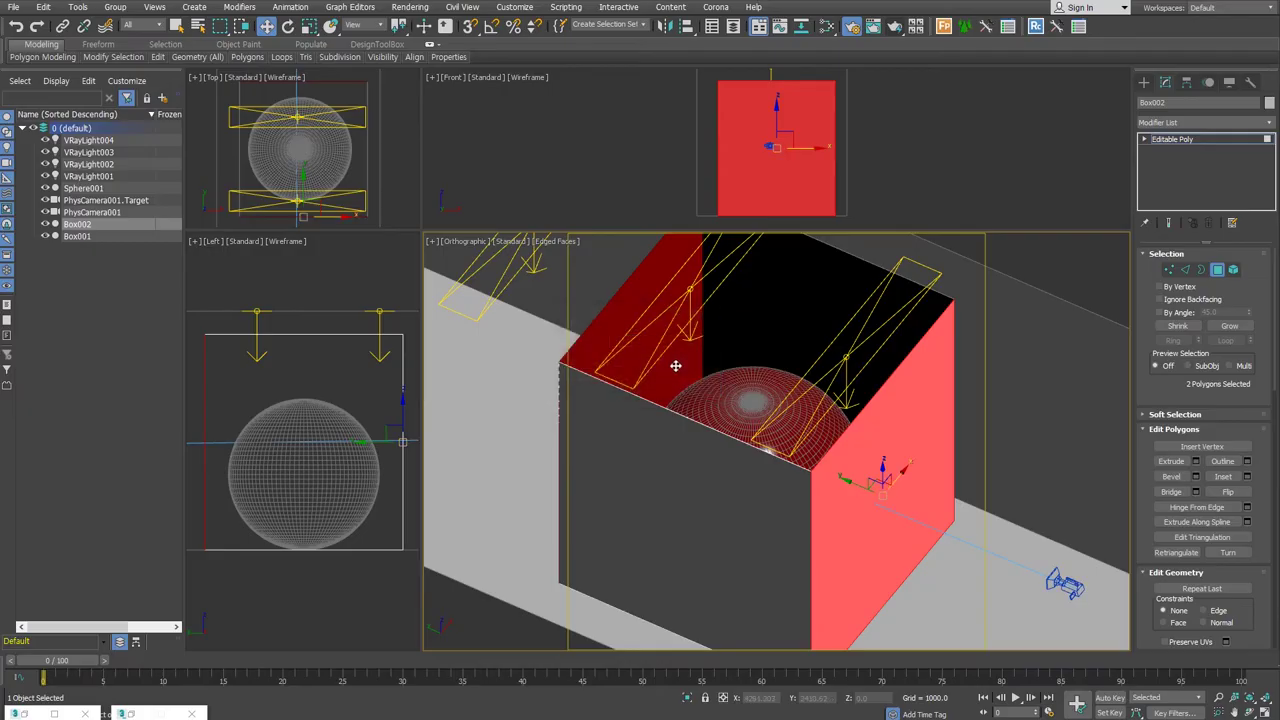
pyautogui.moveTo(848, 484); pyautogui.dragTo(868, 489)
pyautogui.click(1236, 493)
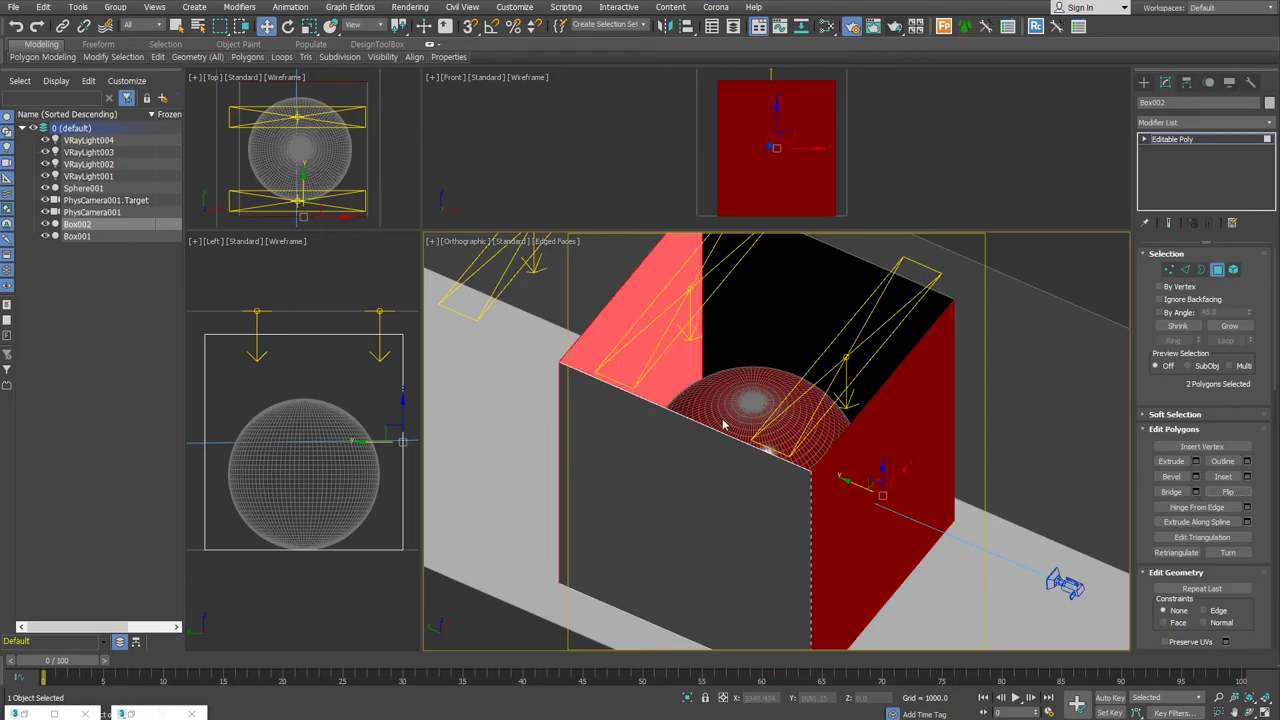
pyautogui.click(1219, 270)
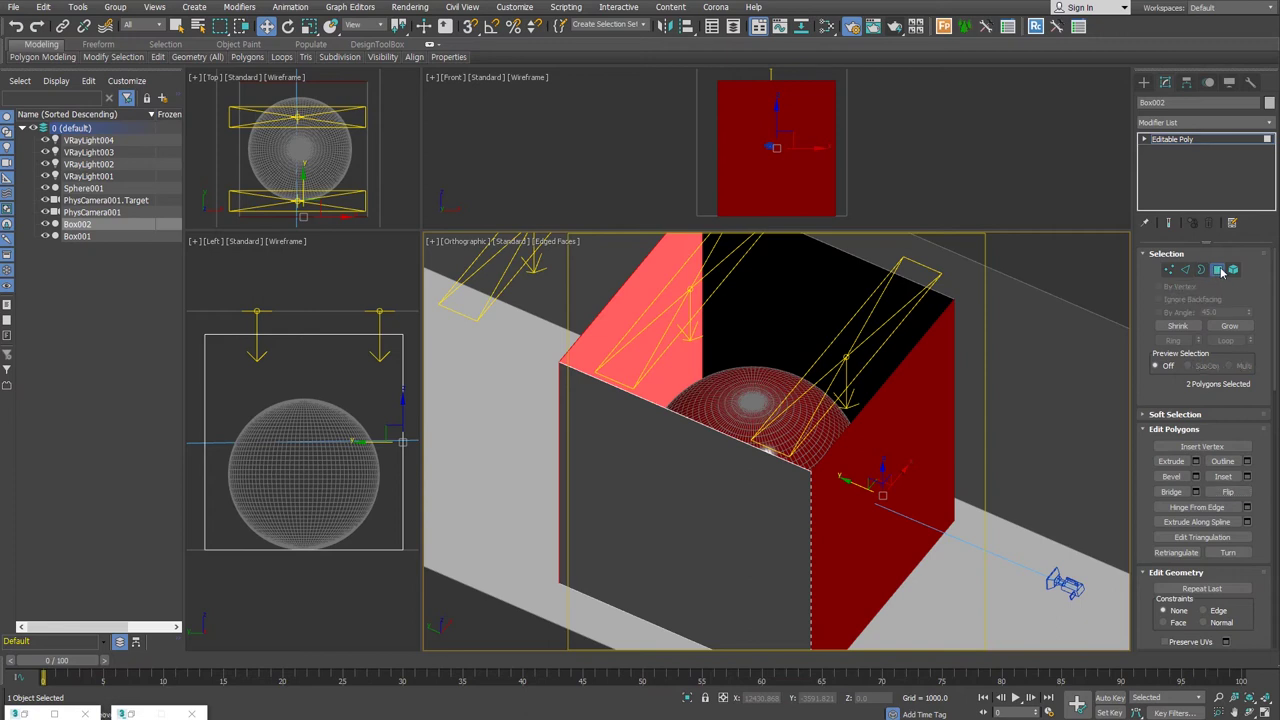
pyautogui.click(1219, 270)
# Step: Add a Shell modifier with Inner 13.3 and Outer 0
pyautogui.press('s')
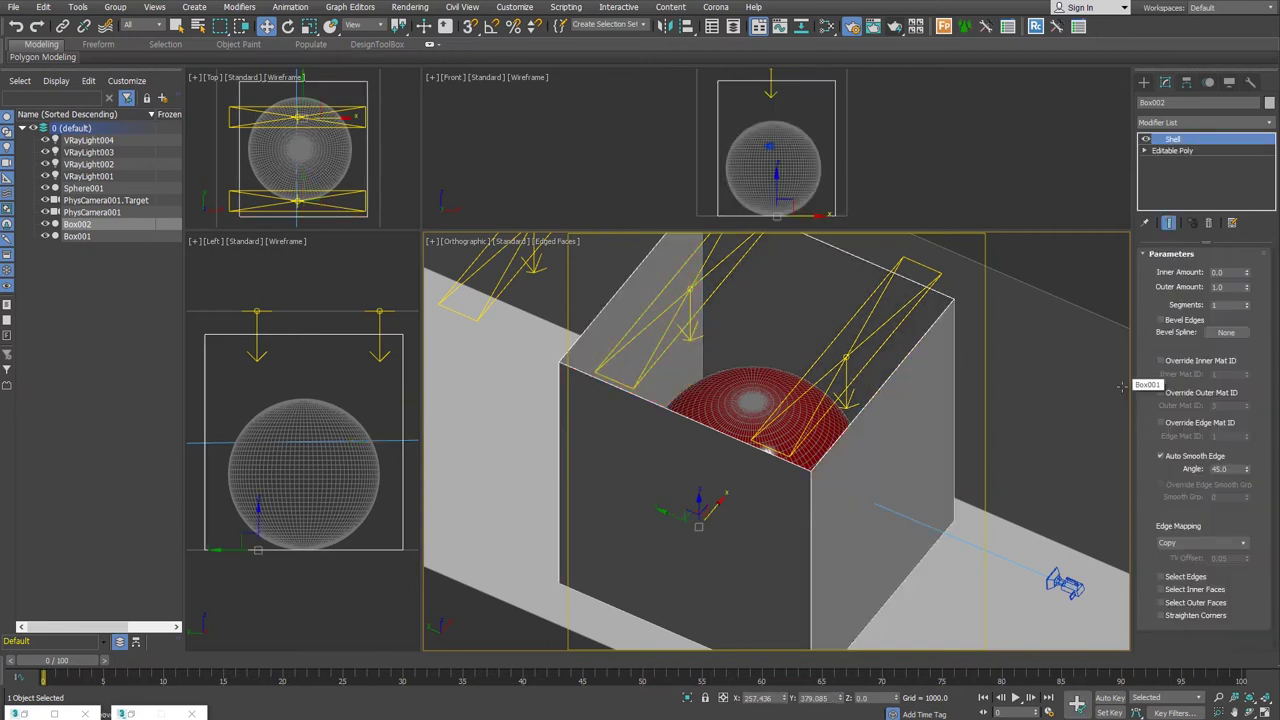
pyautogui.rightClick(1246, 287)
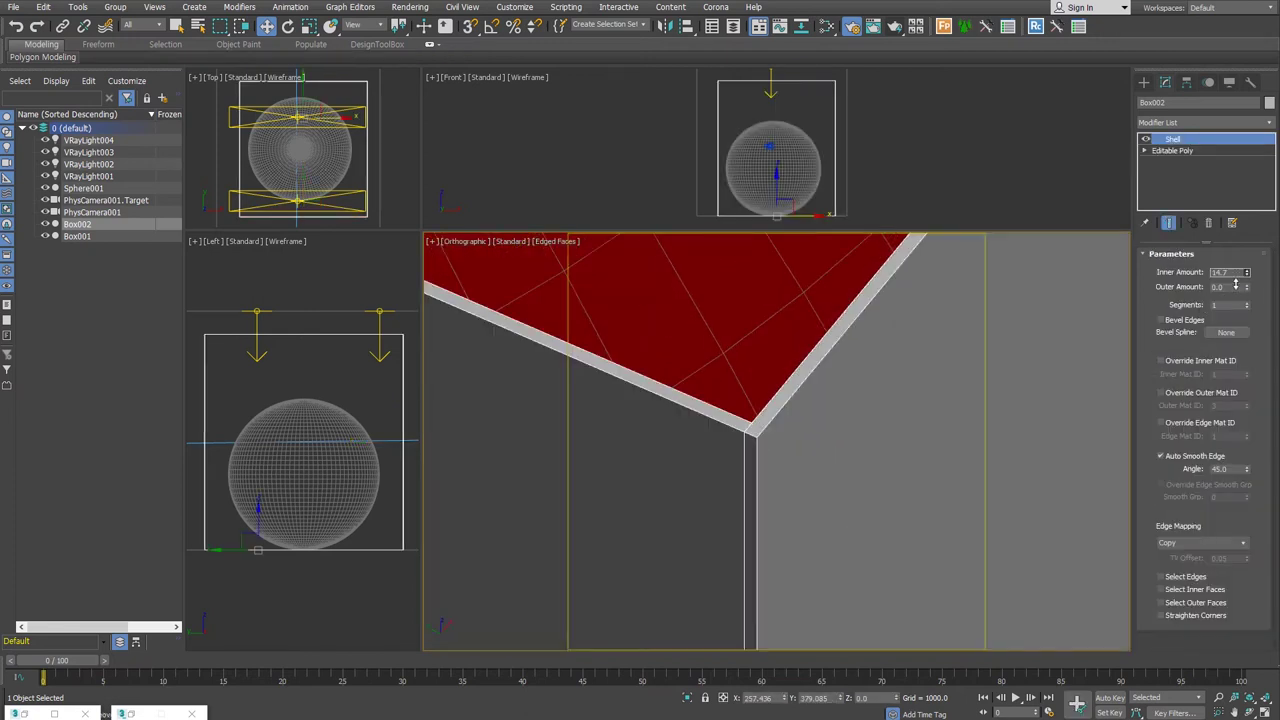
pyautogui.moveTo(1247, 272); pyautogui.dragTo(1238, 294)
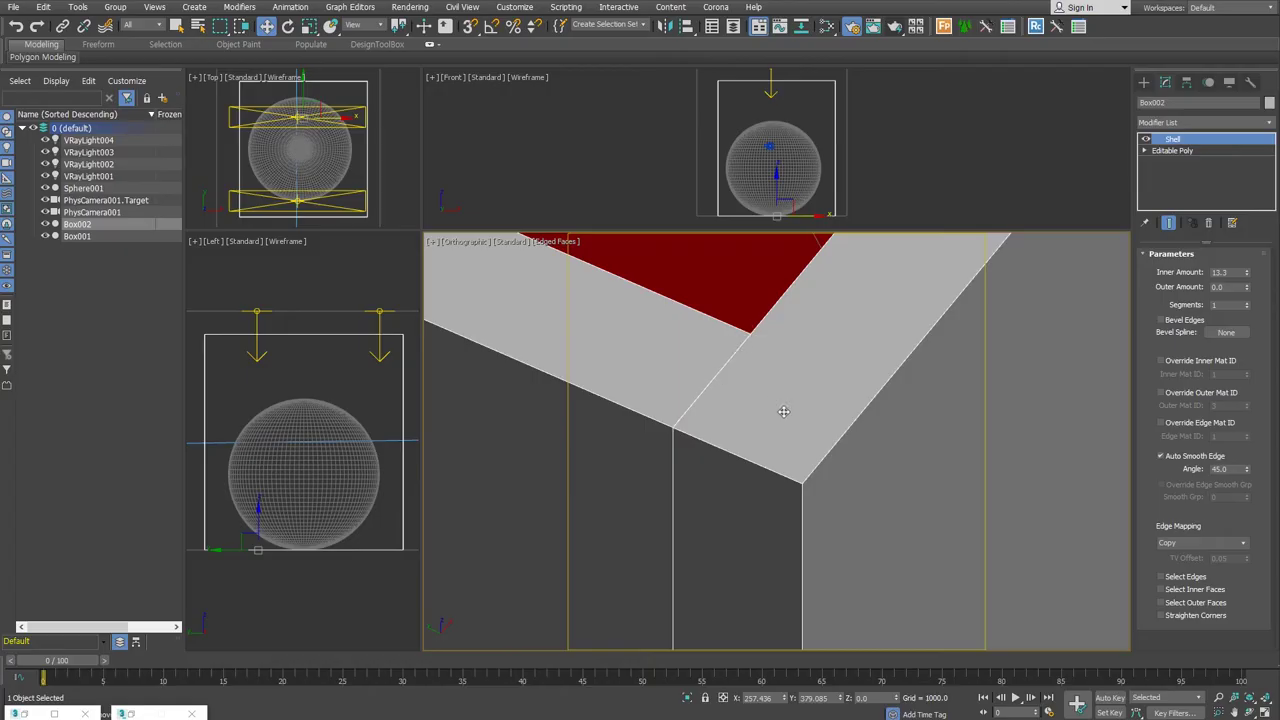
# Step: Chamfer the box's 16 selected edges by 0.1, then return to the Shell
pyautogui.click(1180, 151)
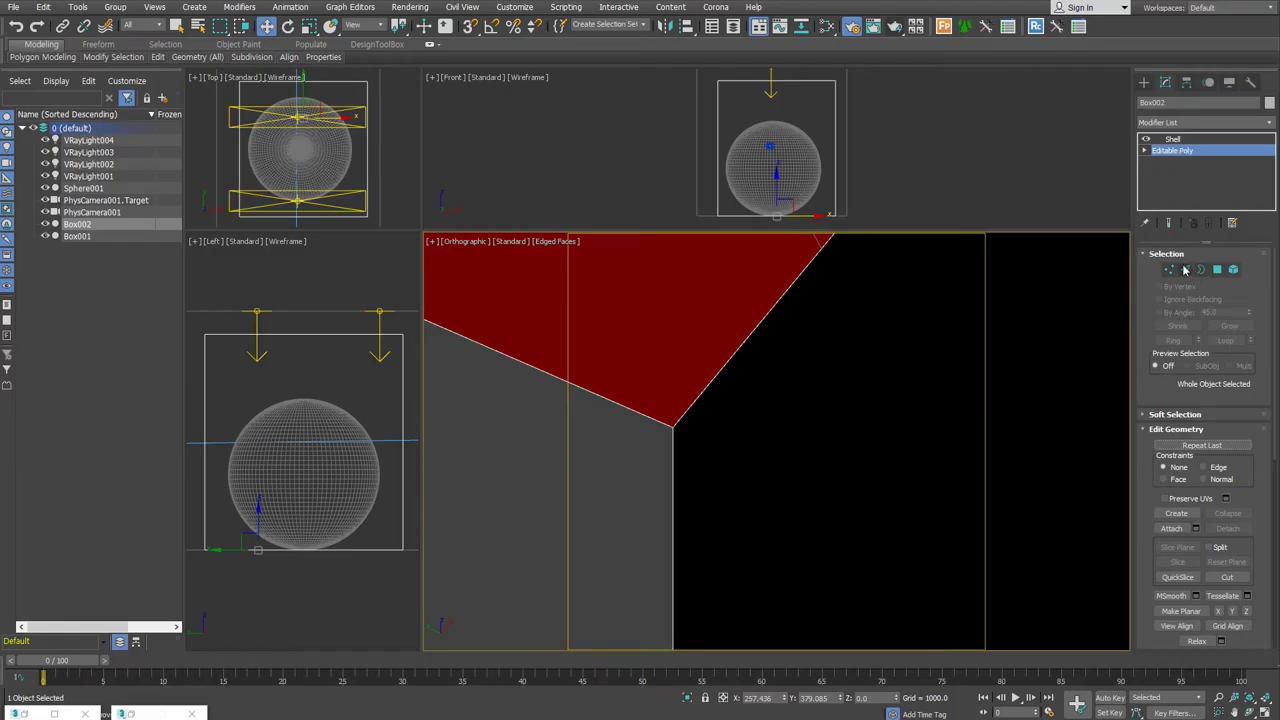
pyautogui.click(1185, 270)
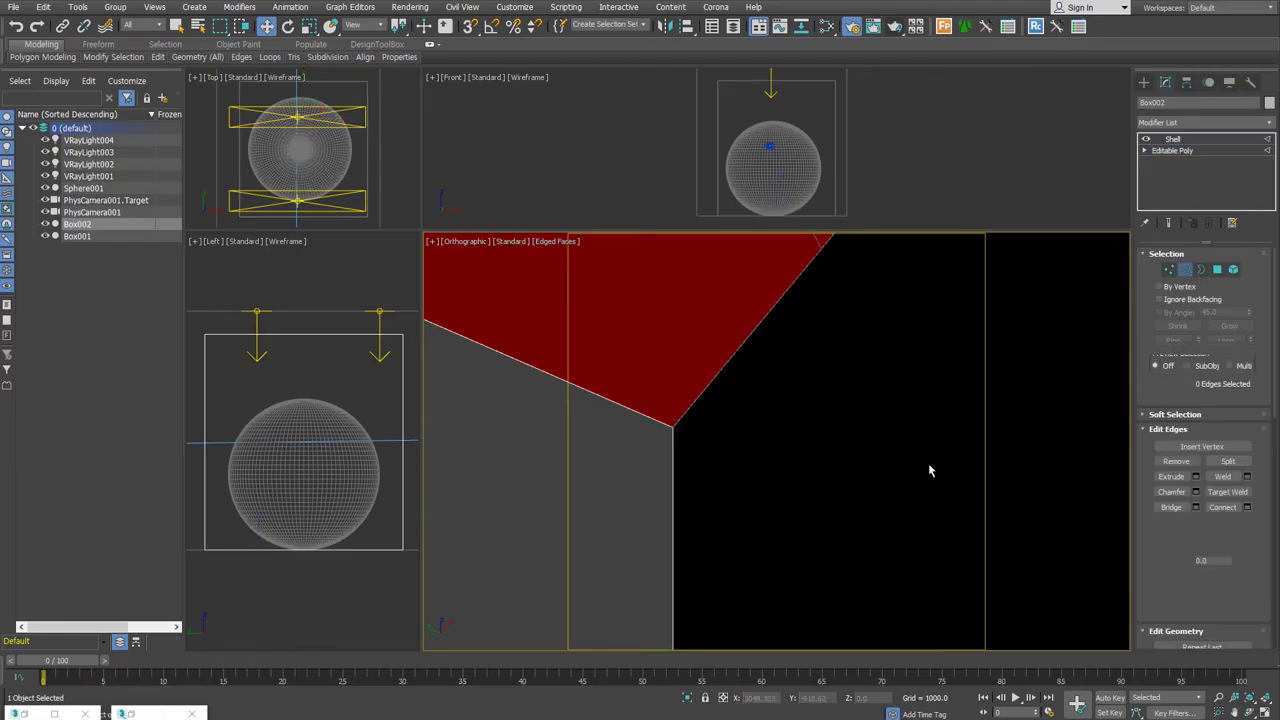
pyautogui.rightClick(672, 430)
pyautogui.click(534, 498)
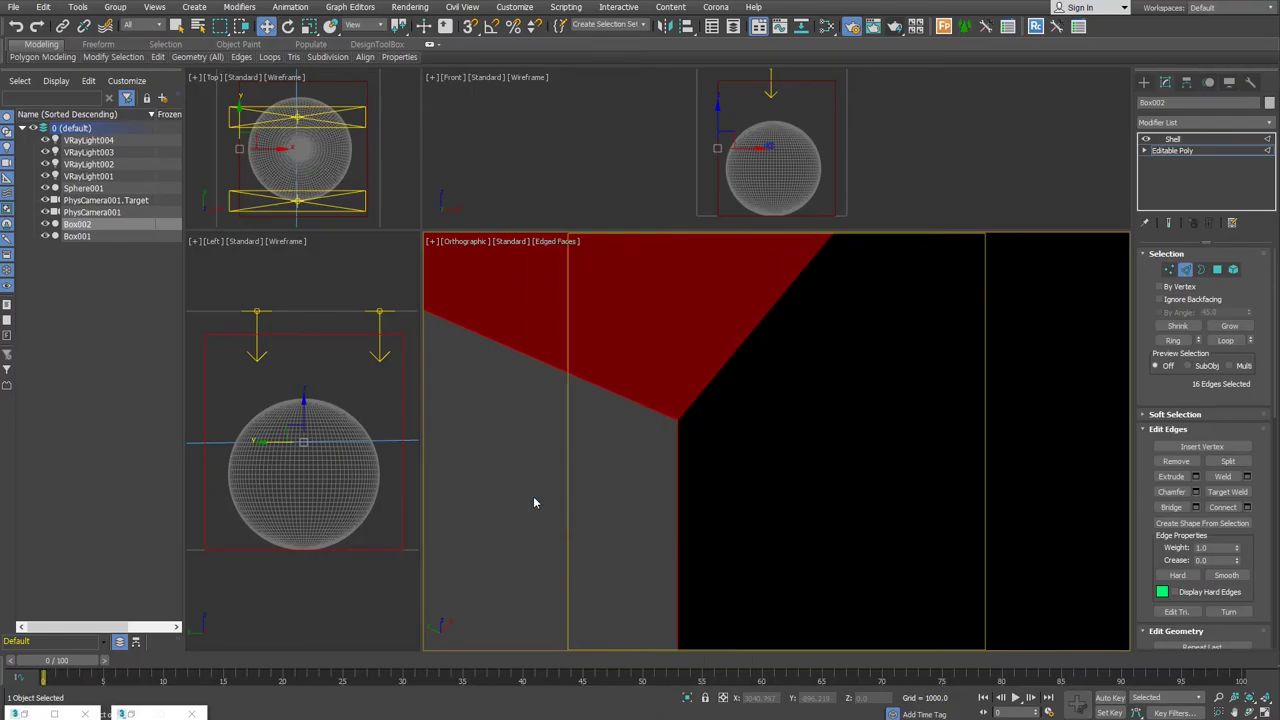
pyautogui.write('0.1')
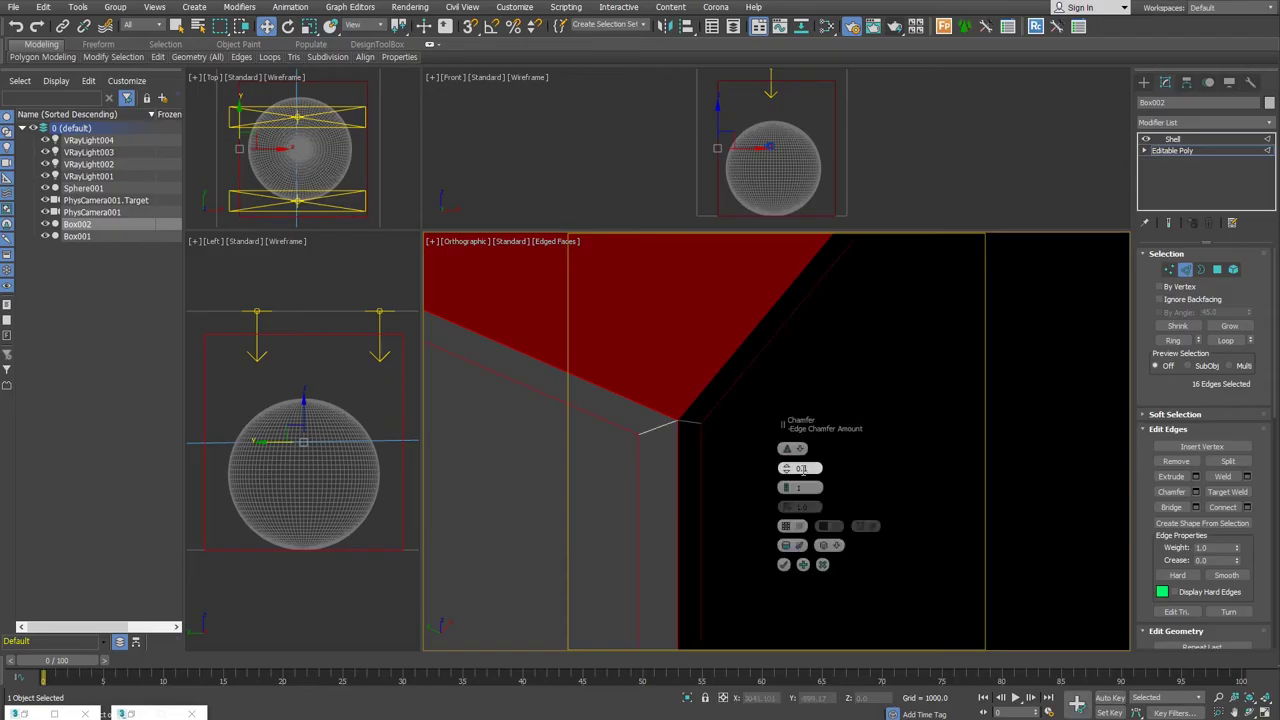
pyautogui.press('Return')
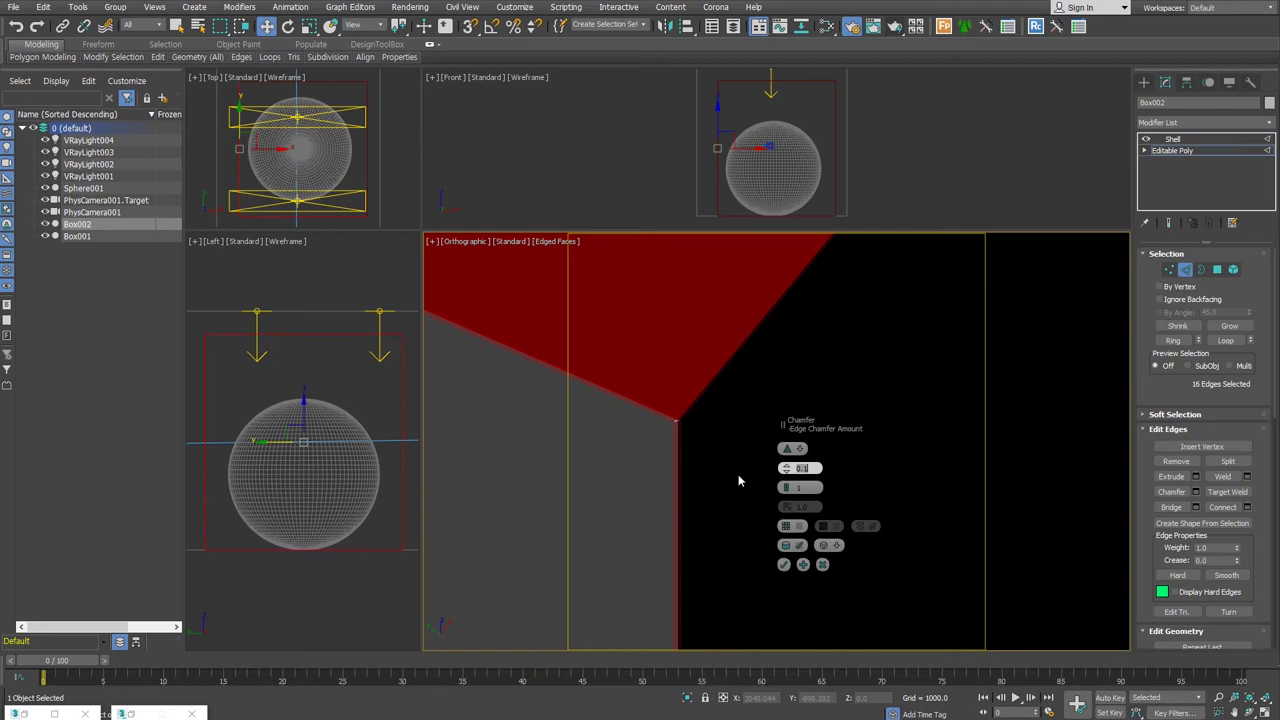
pyautogui.click(800, 544)
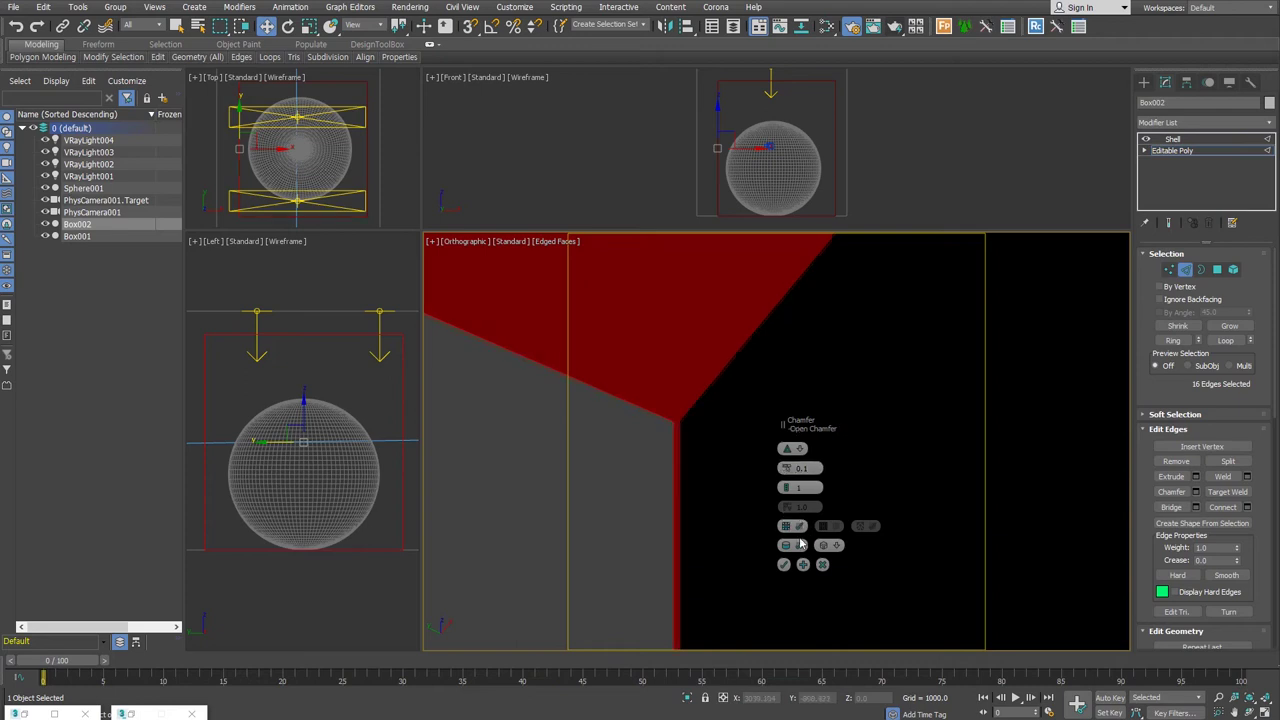
pyautogui.click(784, 564)
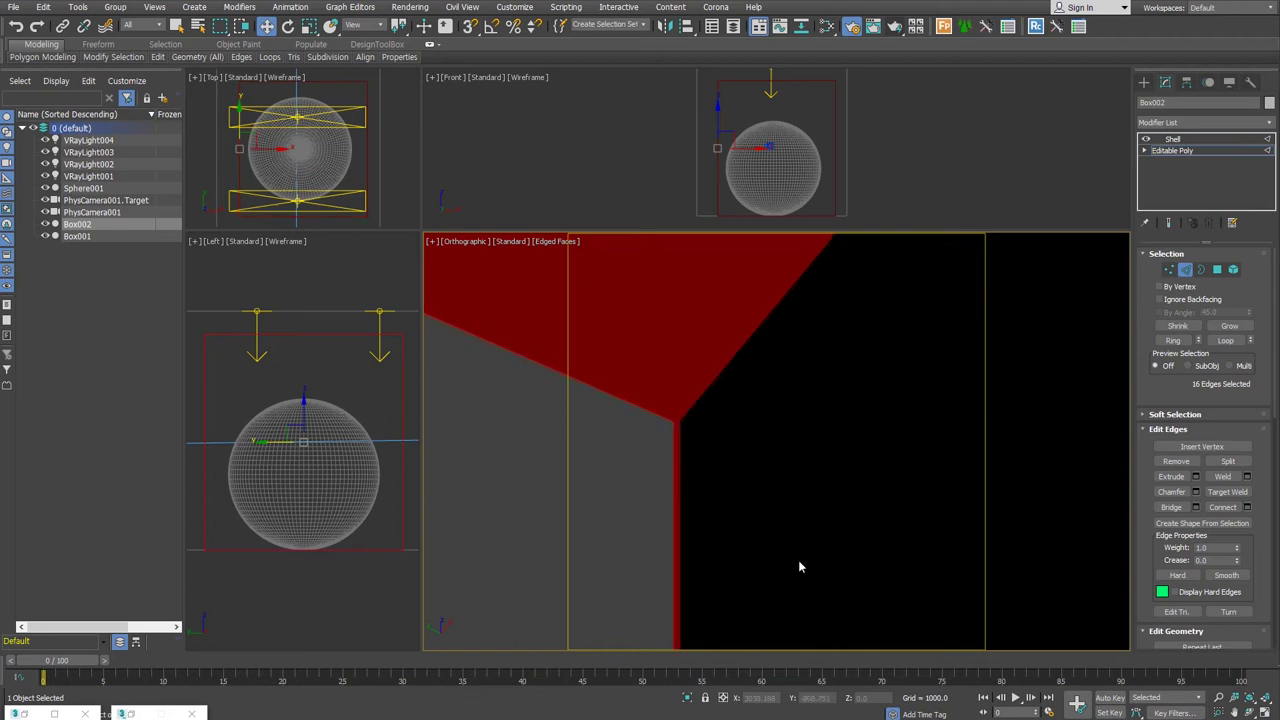
pyautogui.click(1185, 269)
pyautogui.click(1172, 139)
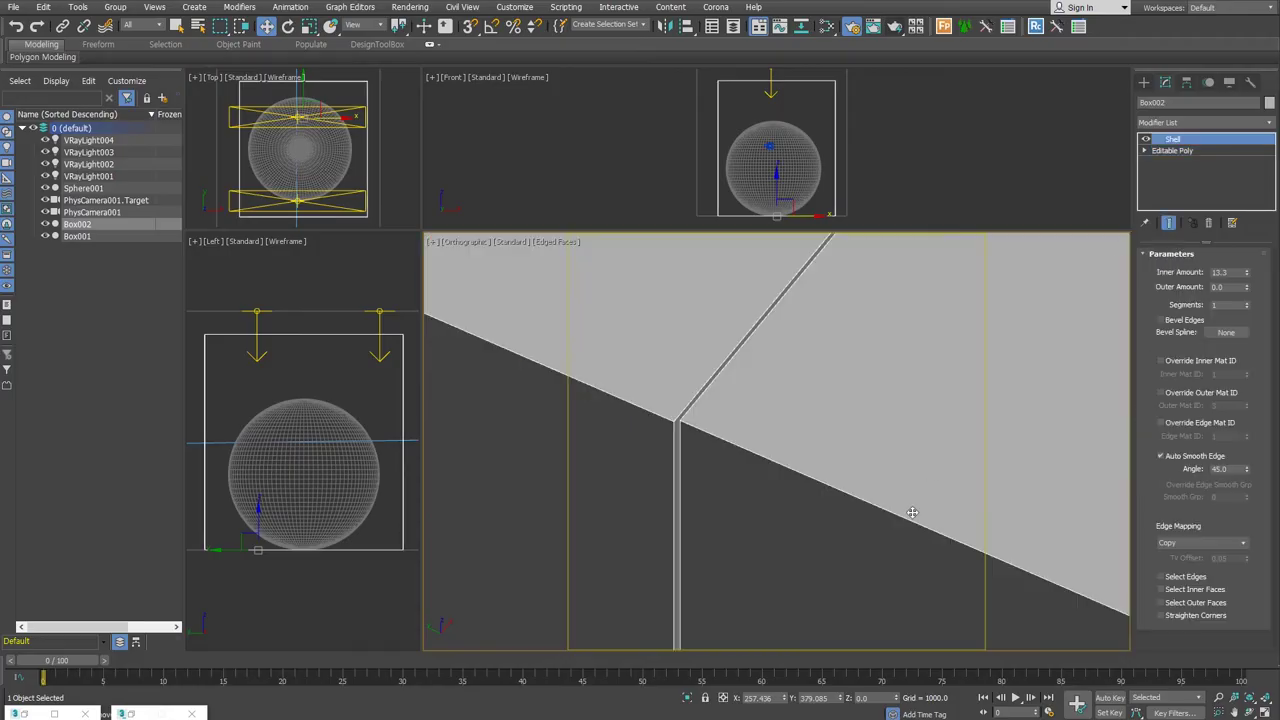
# Step: Collapse the Shell and assign material ID 2 to the 16 rim polygons
pyautogui.click(1196, 577)
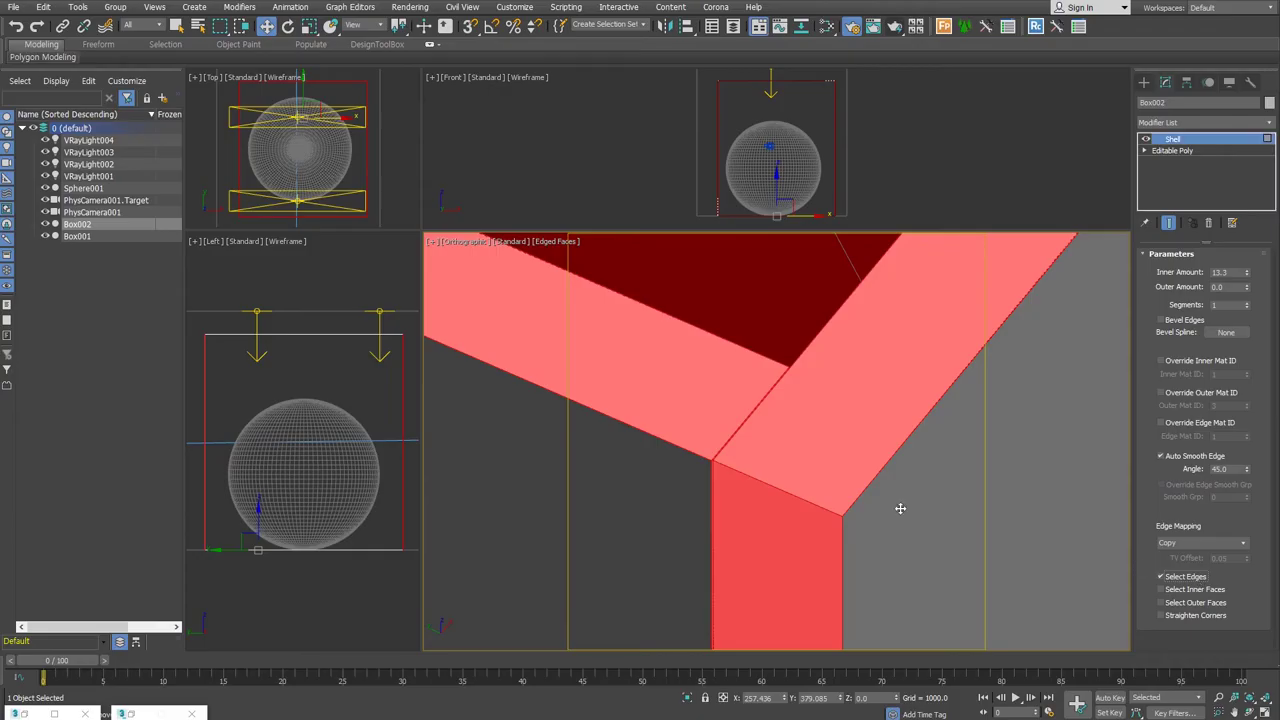
pyautogui.scroll(-2, 857, 437)
pyautogui.scroll(-2, 850, 430)
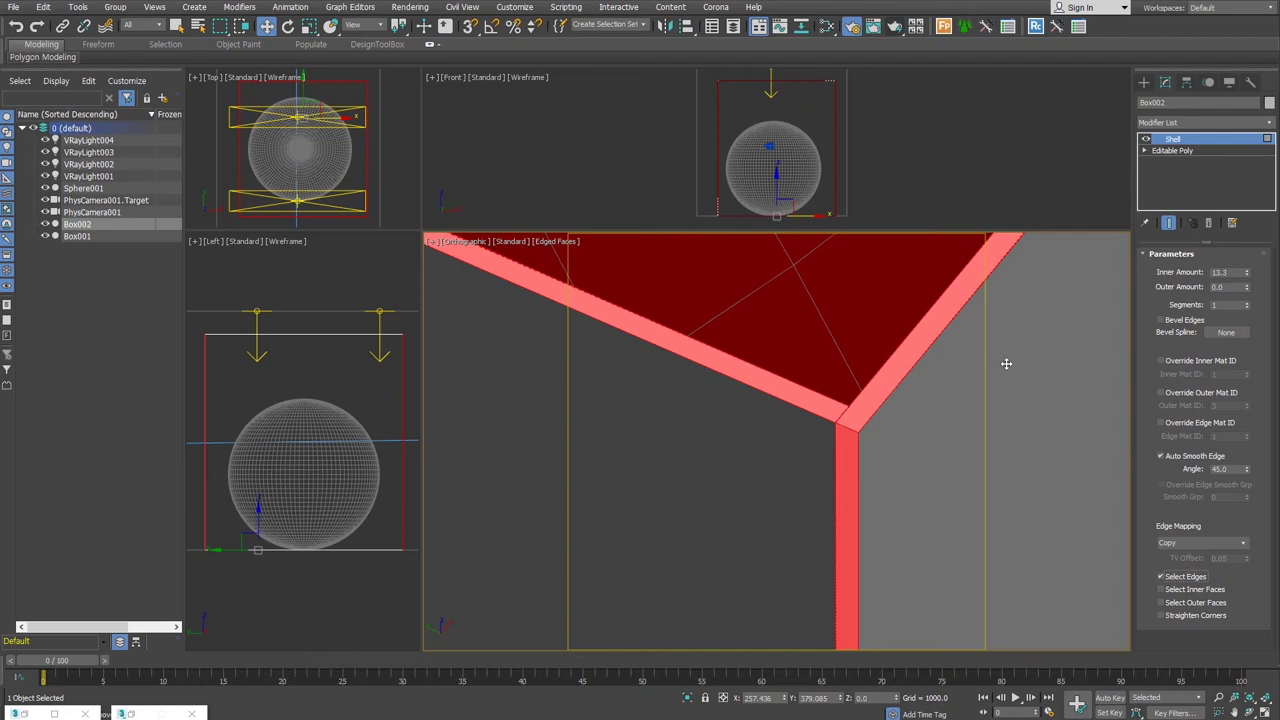
pyautogui.hotkey('ctrl', 'shift', 'c')
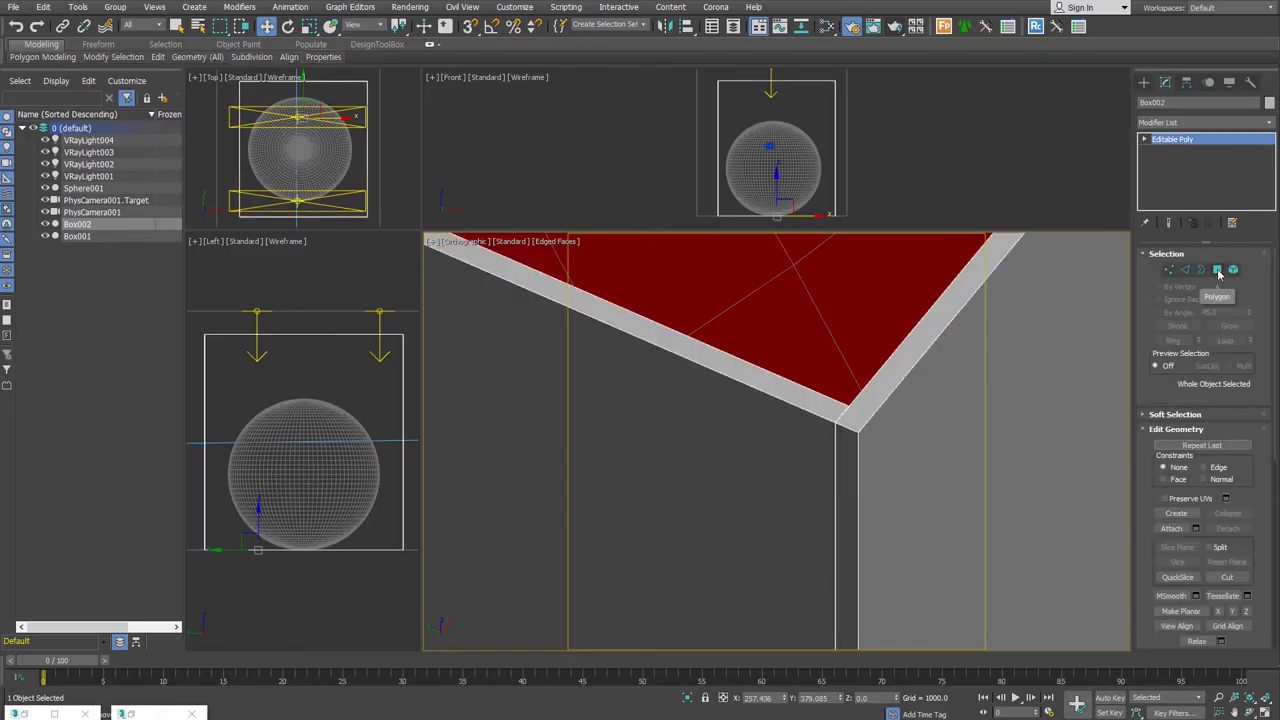
pyautogui.click(1218, 270)
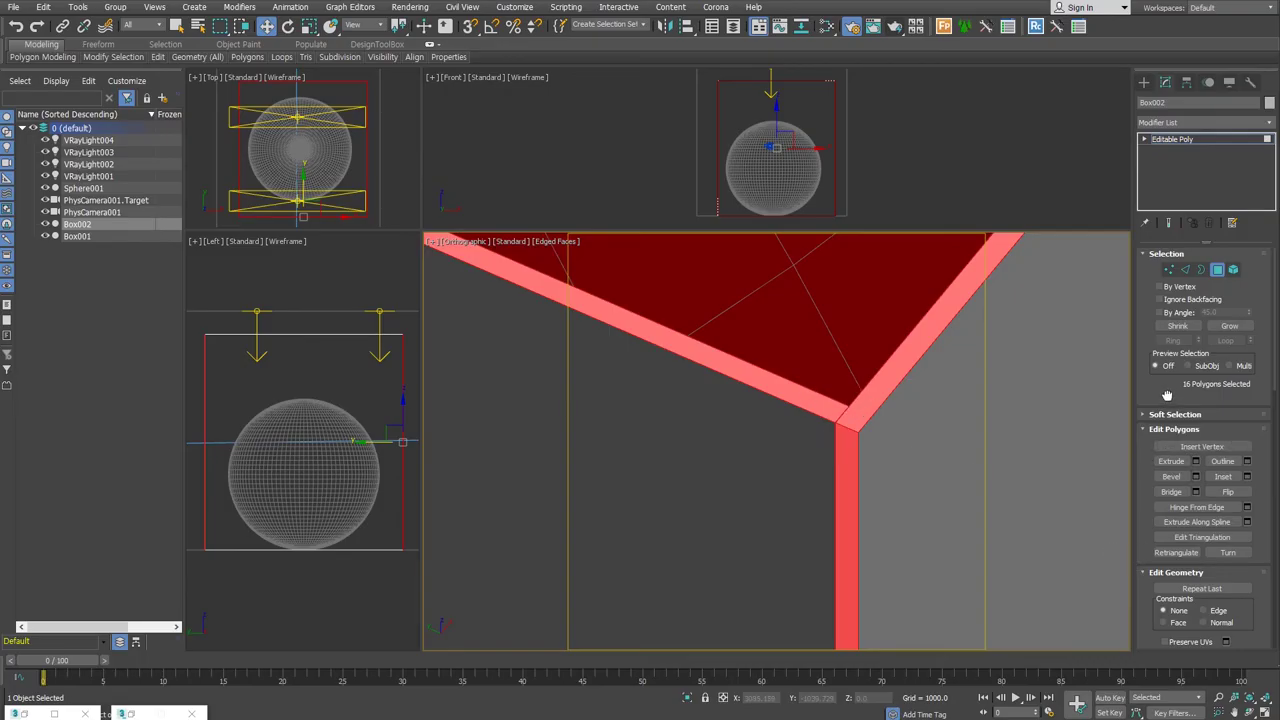
pyautogui.moveTo(1168, 396); pyautogui.dragTo(1164, 347)
pyautogui.scroll(-3, 1164, 347)
pyautogui.scroll(-2, 1190, 450)
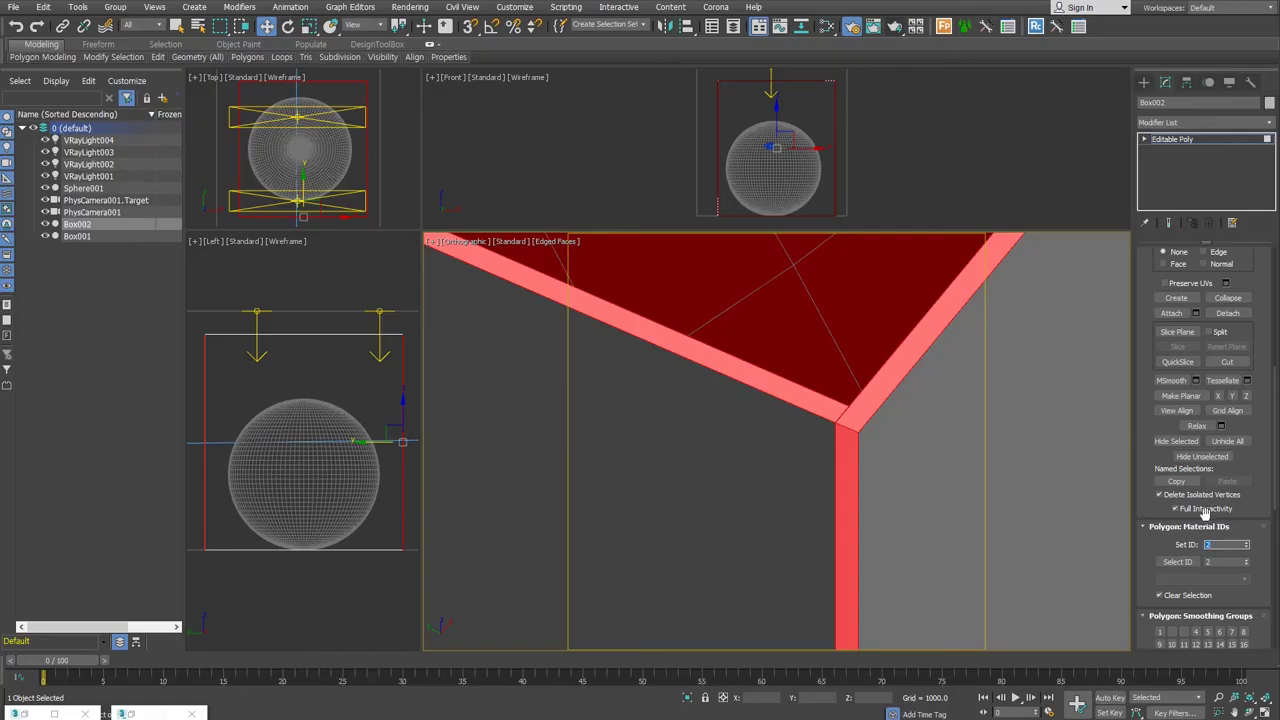
pyautogui.press('Return')
# Step: Invert the selection and assign material ID 1 to the large wall faces
pyautogui.hotkey('ctrl', 'i')
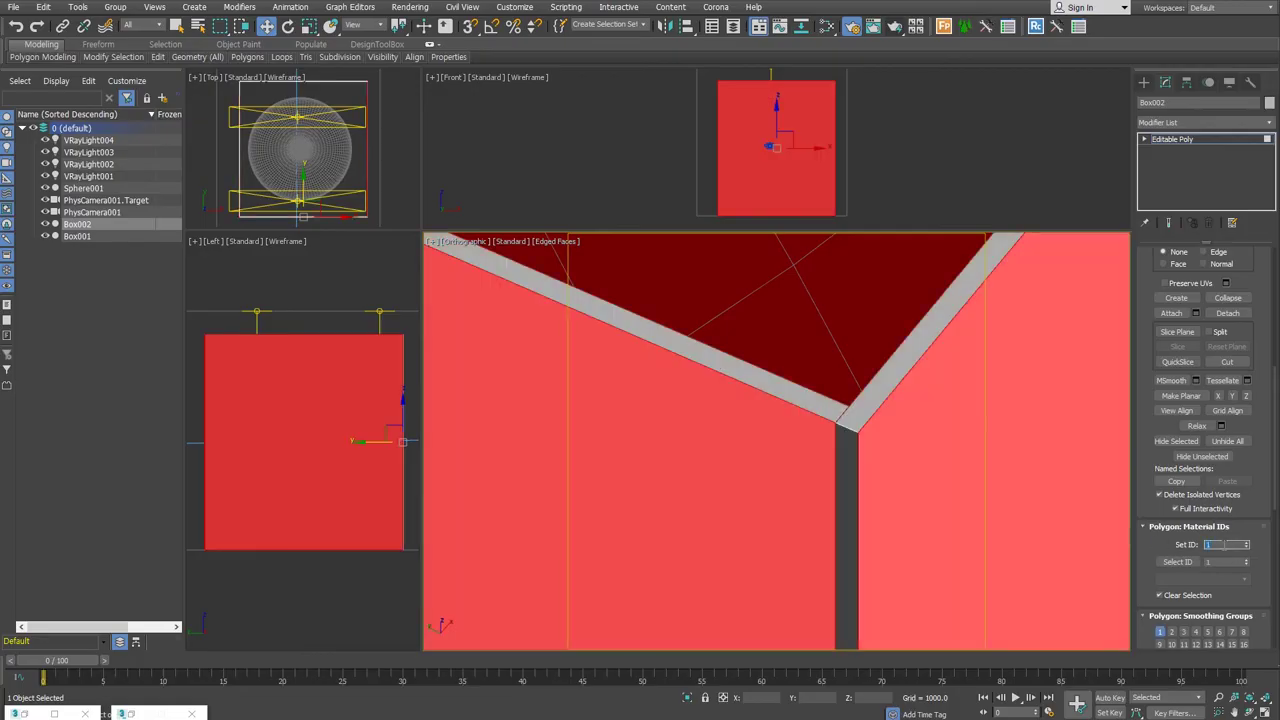
pyautogui.press('Return')
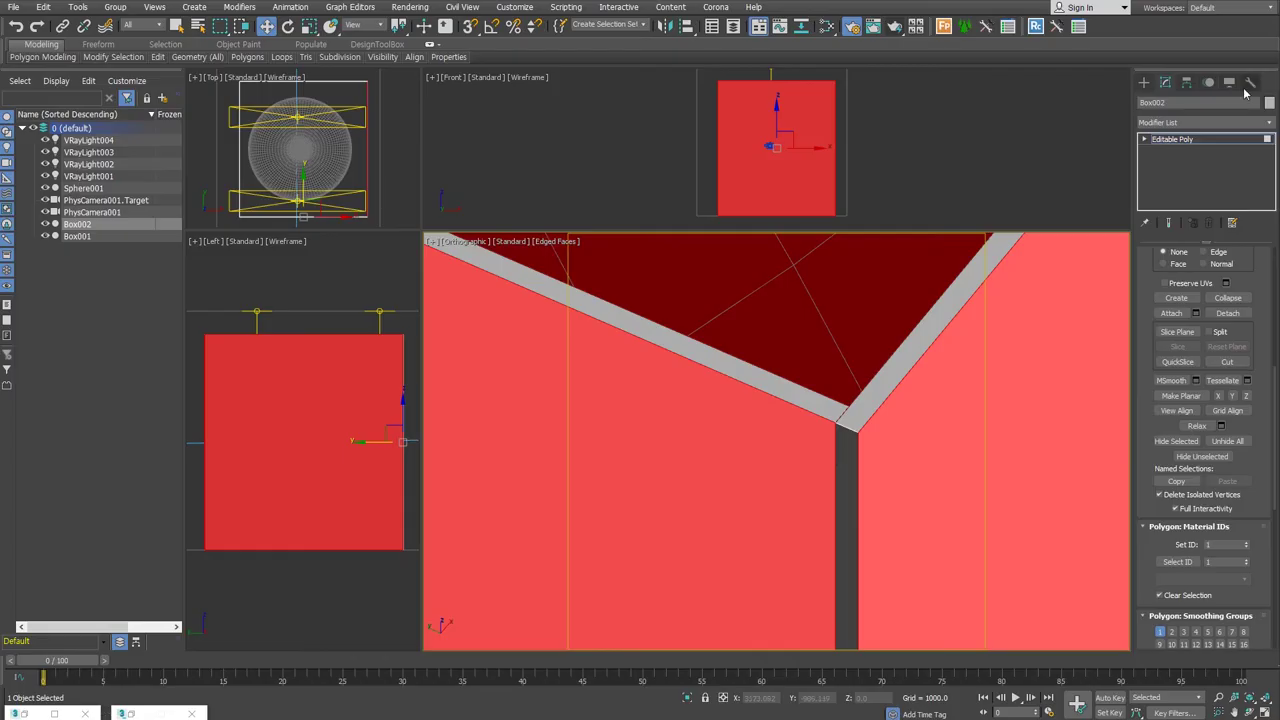
pyautogui.click(1172, 139)
# Step: Rename Box002 to 'glass'
pyautogui.doubleClick(1195, 103)
pyautogui.write('glass')
pyautogui.press('Return')
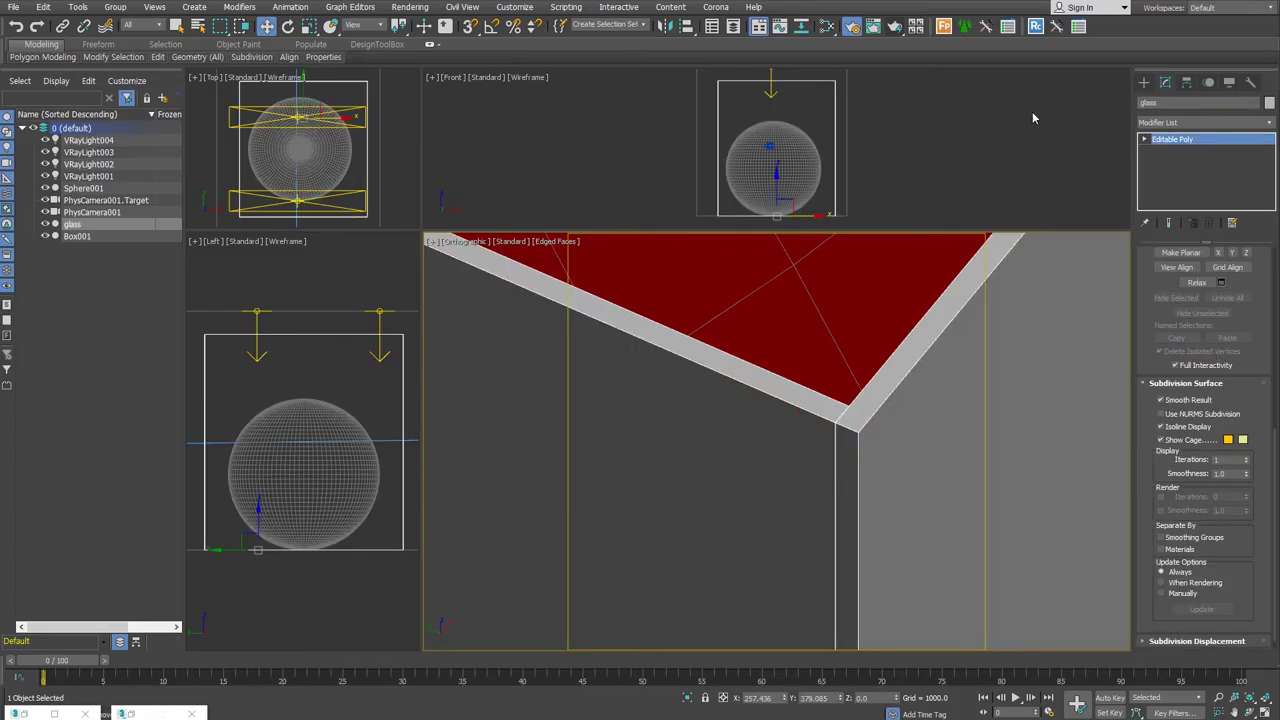
pyautogui.scroll(-5, 840, 380)
# Step: Add a new VRayMtl node to the Slate Material Editor canvas
pyautogui.press('m')
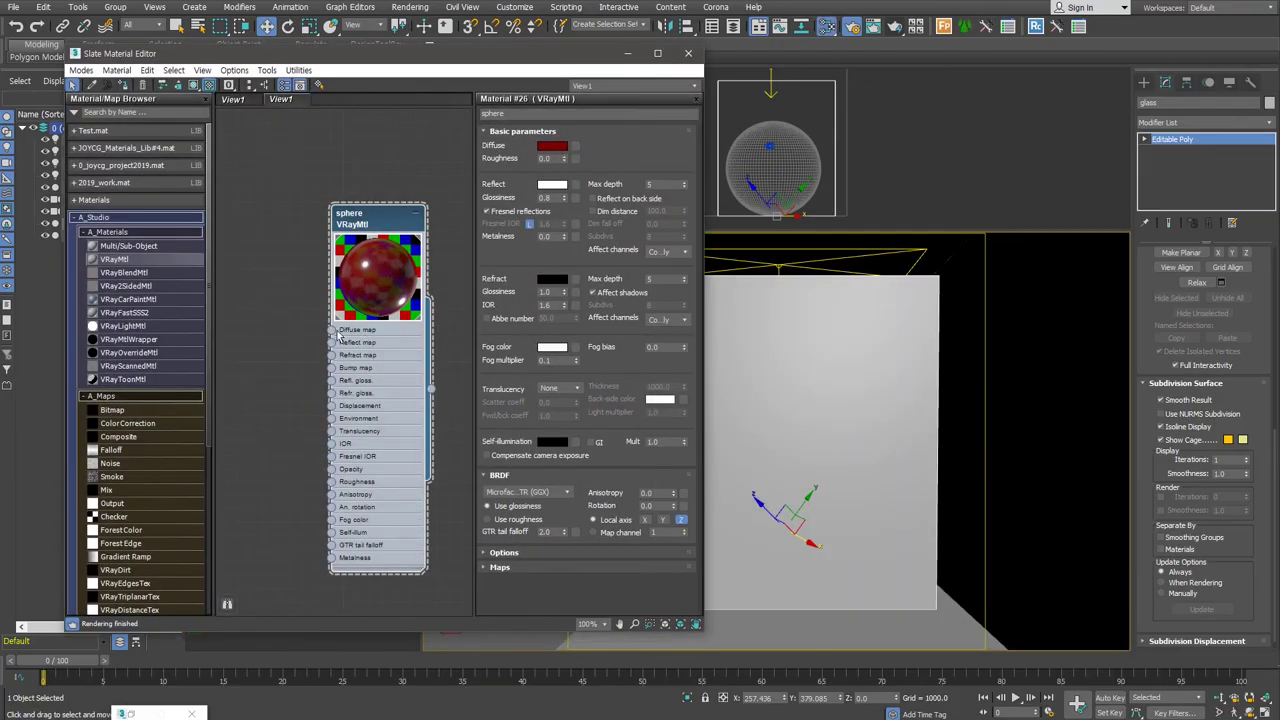
pyautogui.moveTo(340, 335); pyautogui.dragTo(403, 355, button='middle')
pyautogui.moveTo(315, 263); pyautogui.dragTo(310, 255)
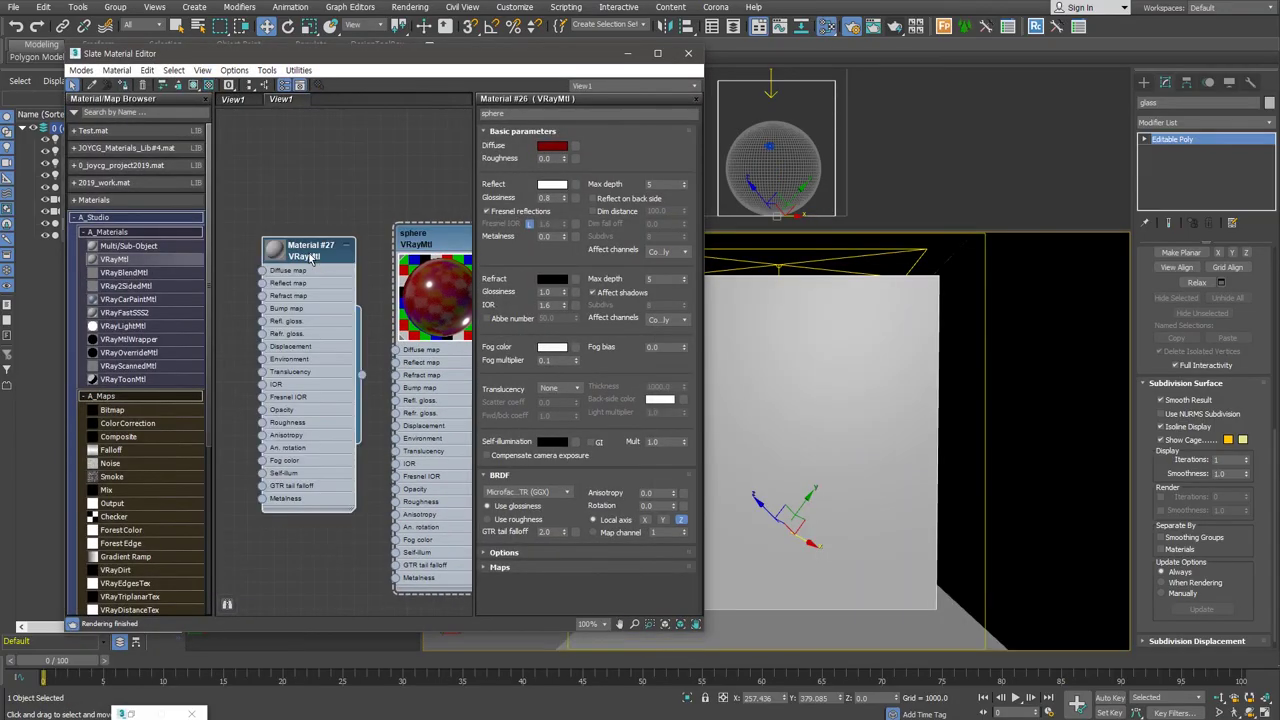
pyautogui.scroll(-2, 315, 260)
pyautogui.scroll(1, 340, 176)
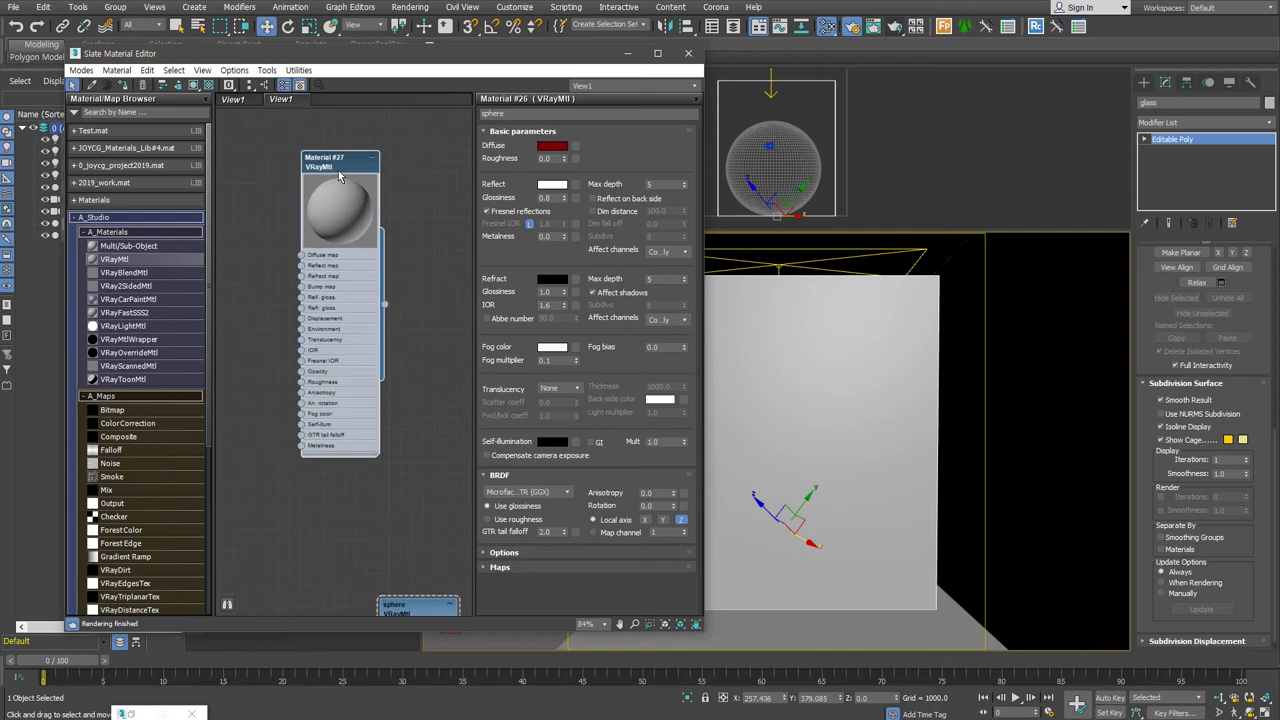
pyautogui.doubleClick(336, 178)
# Step: Set the VRayMtl's reflection and refraction to white, name it 'glass', and start a render
pyautogui.click(551, 184)
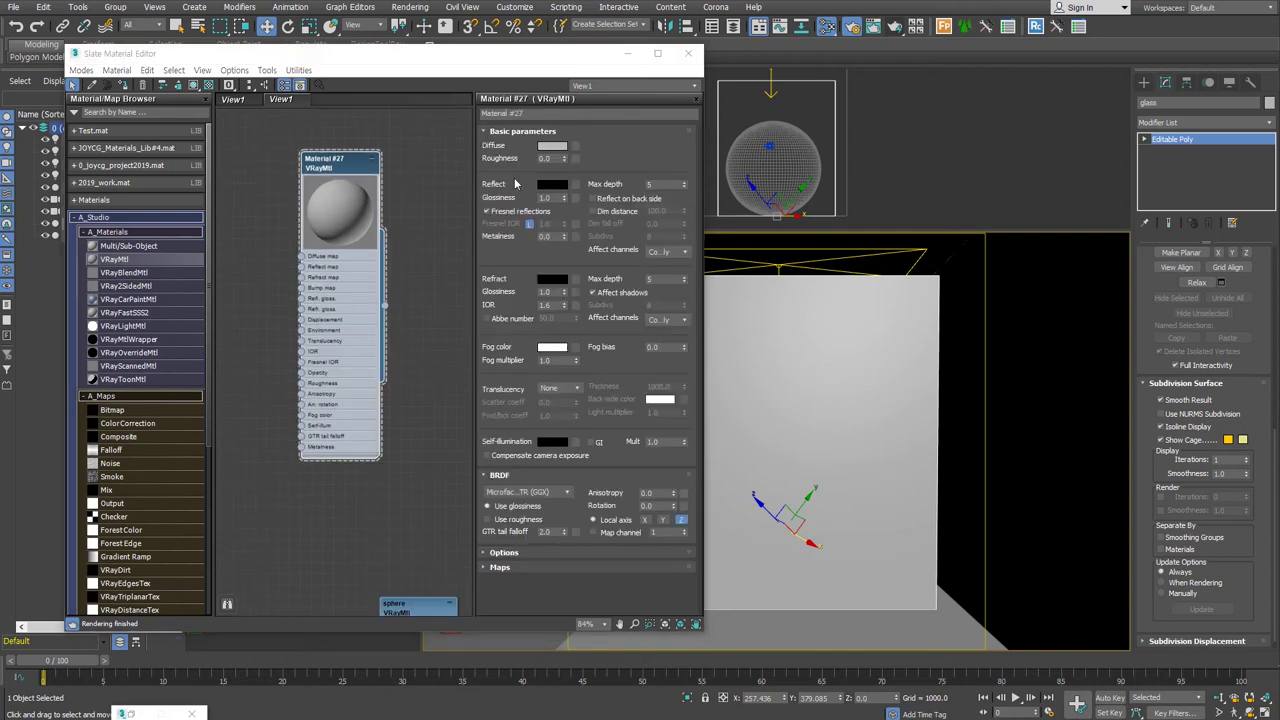
pyautogui.moveTo(425, 138); pyautogui.dragTo(517, 138)
pyautogui.click(492, 189)
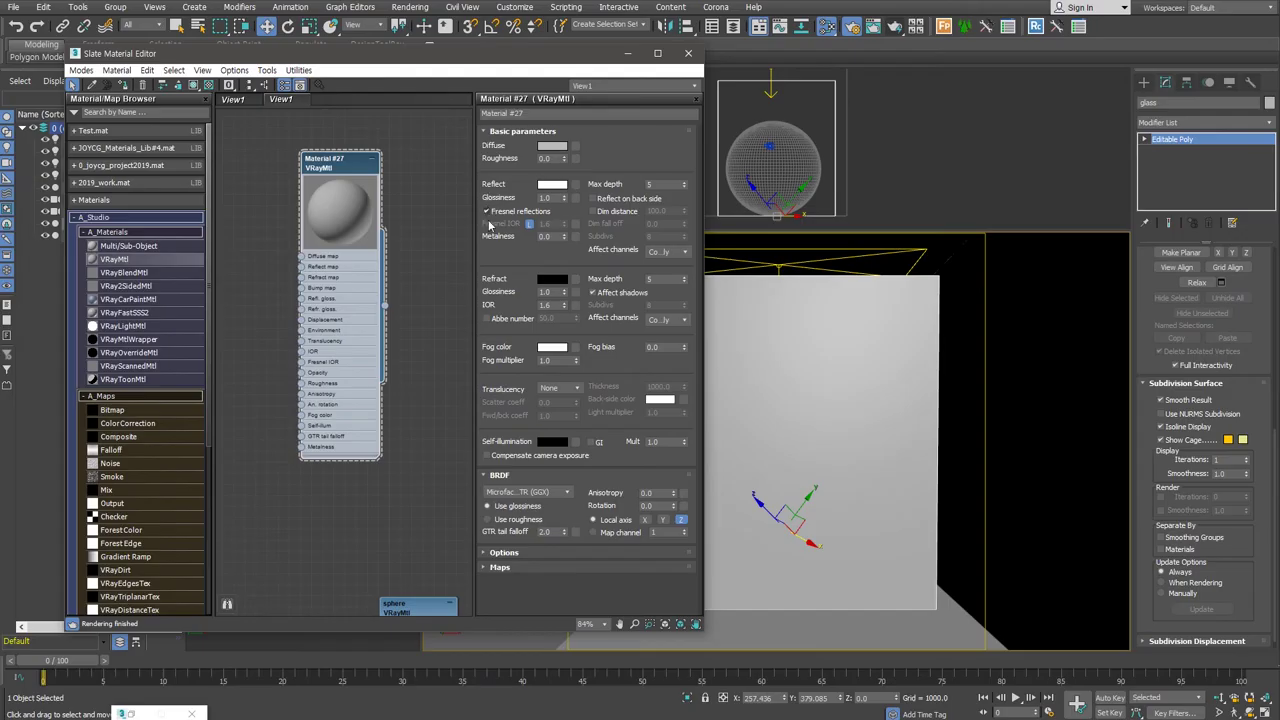
pyautogui.click(551, 279)
pyautogui.moveTo(425, 138); pyautogui.dragTo(517, 138)
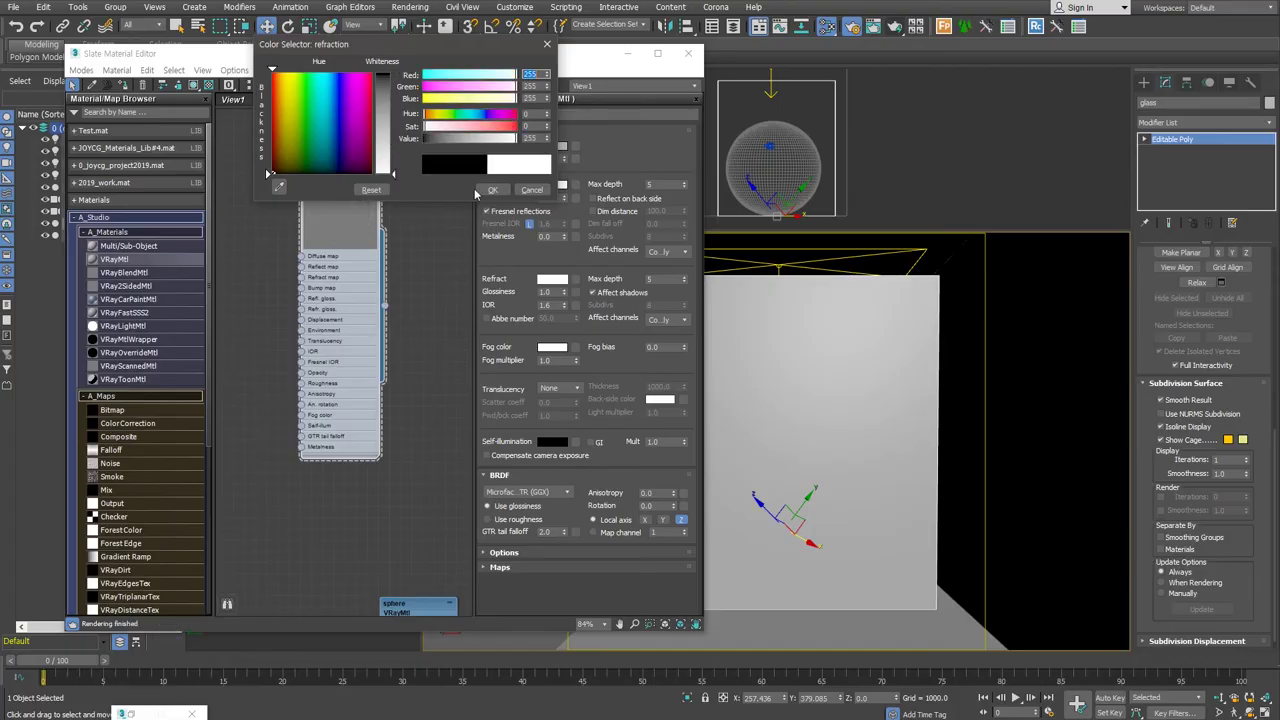
pyautogui.click(492, 189)
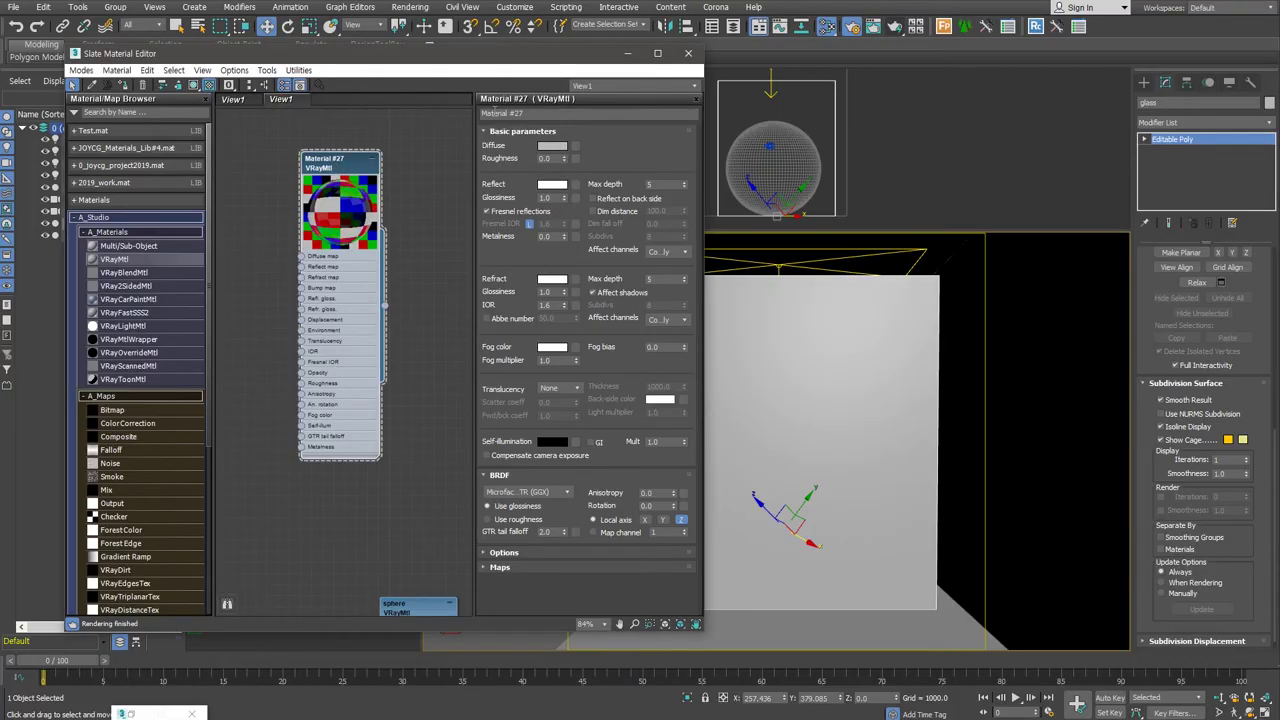
pyautogui.write('glass')
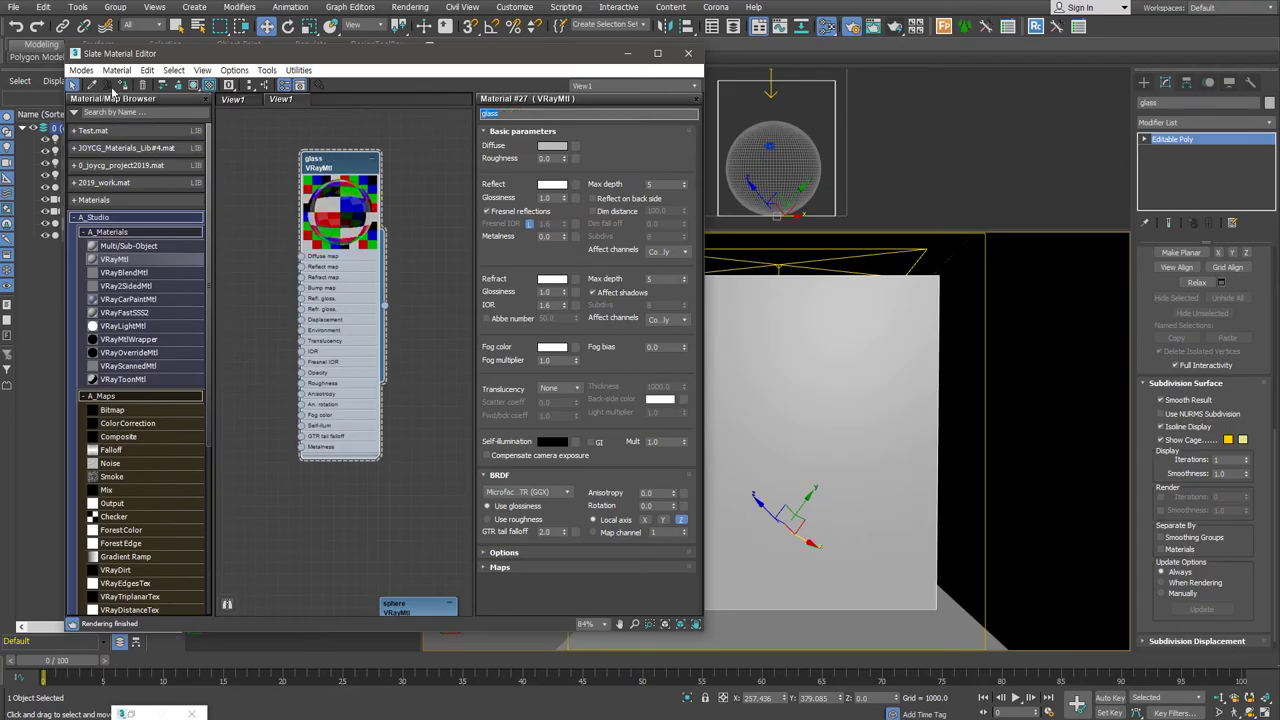
pyautogui.press('Return')
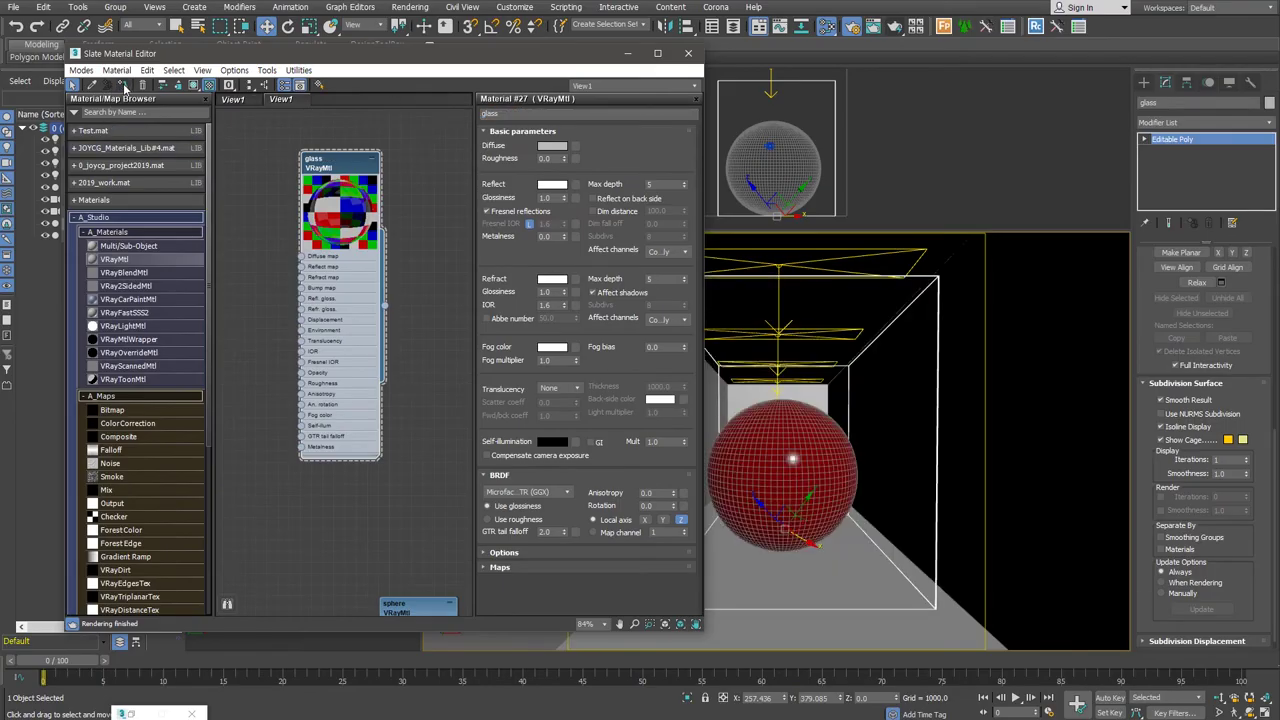
pyautogui.click(627, 53)
pyautogui.click(916, 25)
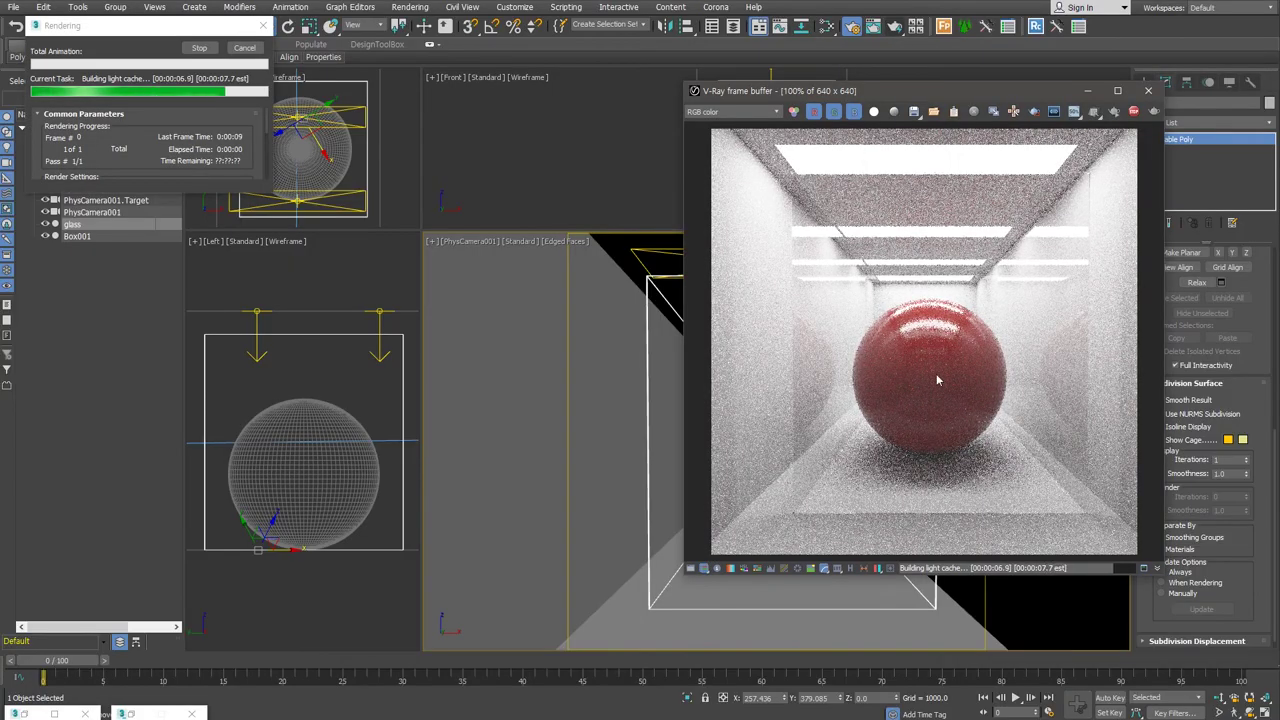
# Step: Restart the render and bring the Slate editor aside with the glass node's options
pyautogui.click(1114, 112)
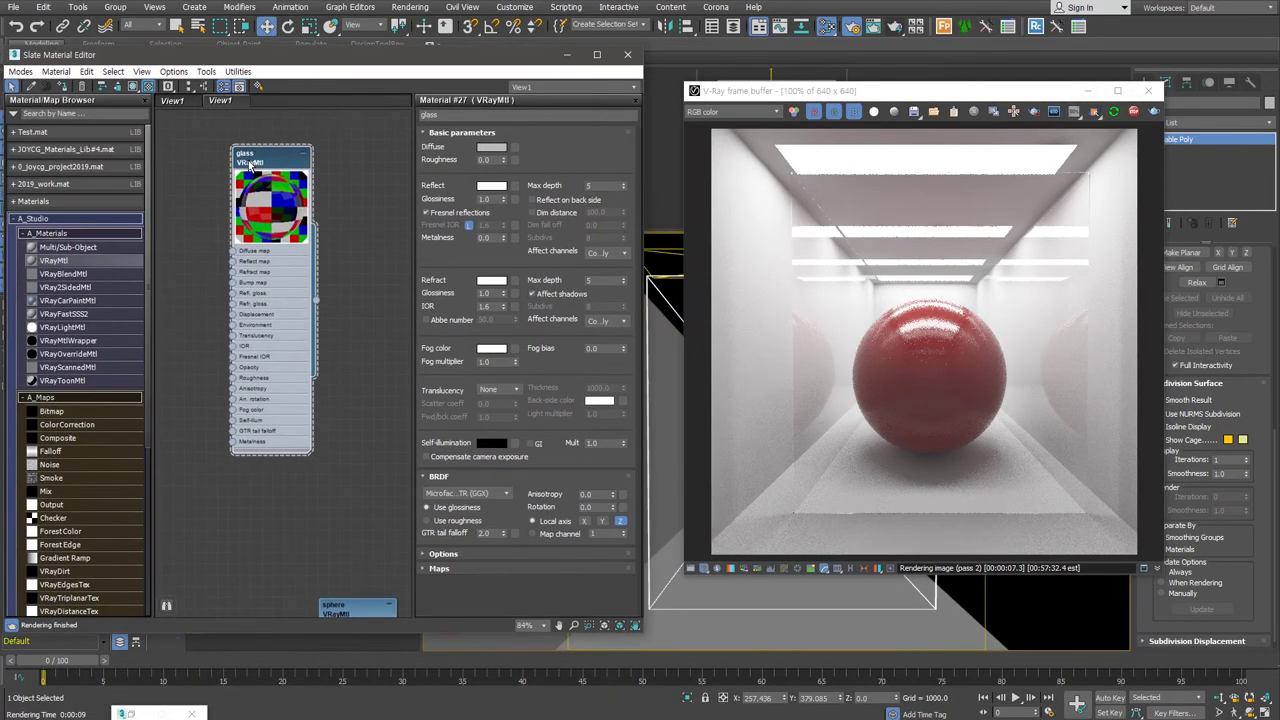
pyautogui.moveTo(450, 58); pyautogui.dragTo(390, 60)
pyautogui.rightClick(268, 310)
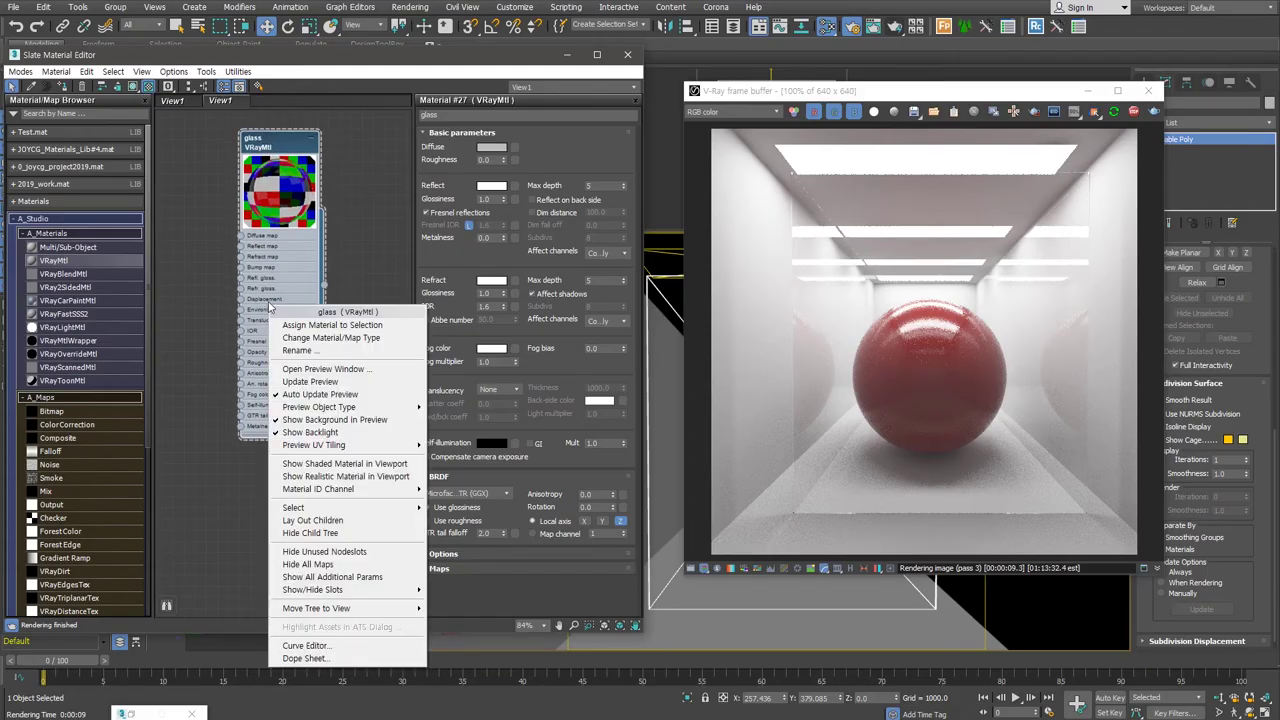
# Step: Hide the glass node's unused slots and add a VRayMtl and a Multi/Sub-Object node
pyautogui.click(370, 552)
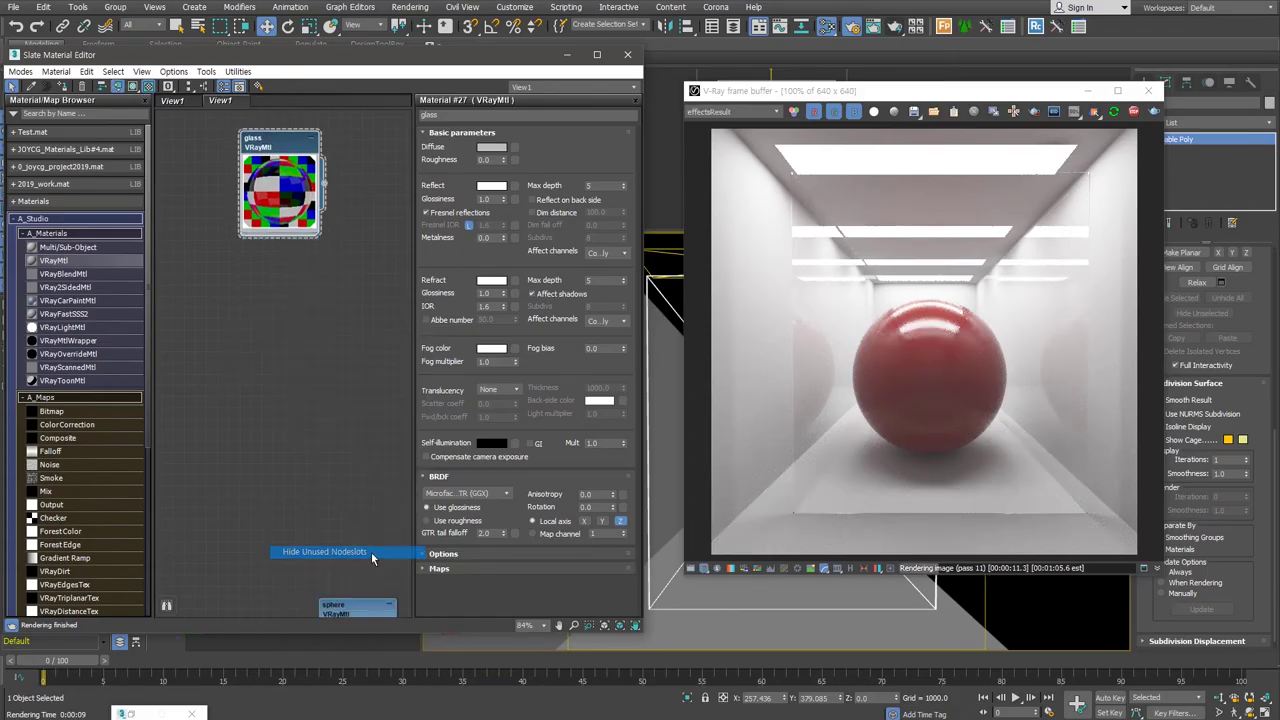
pyautogui.moveTo(54, 260); pyautogui.dragTo(240, 275)
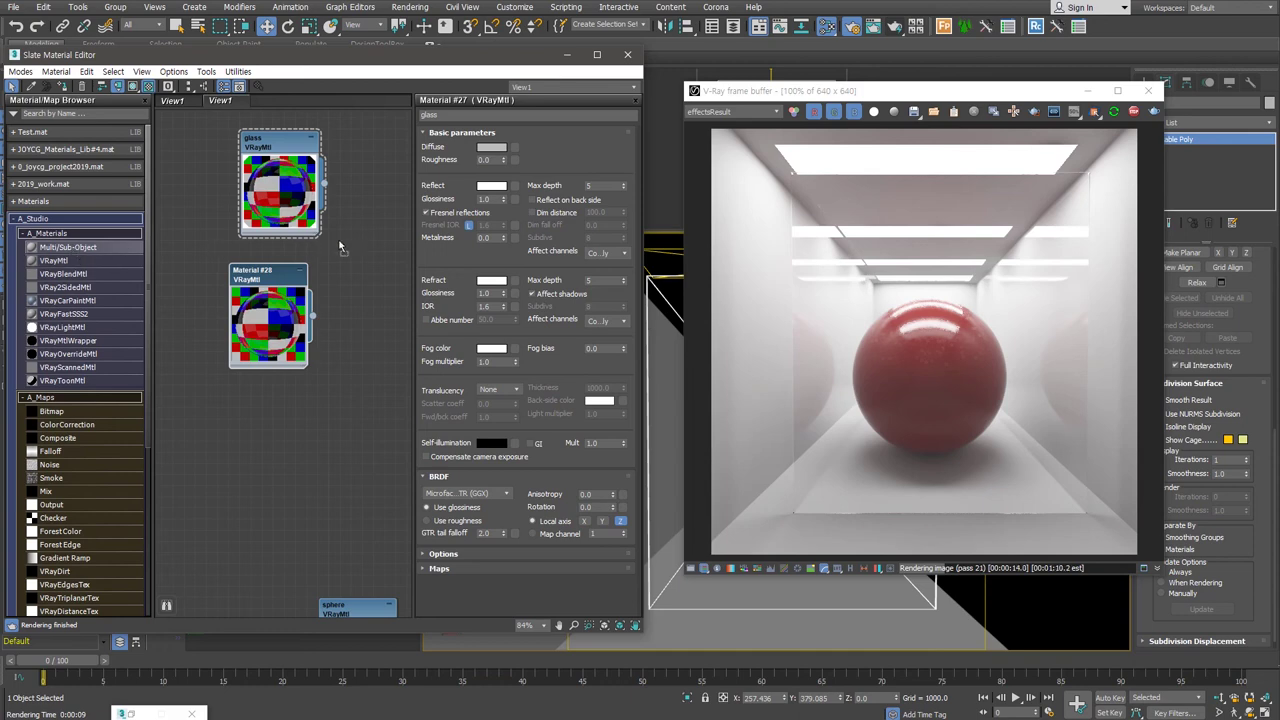
pyautogui.moveTo(340, 247); pyautogui.dragTo(382, 236)
pyautogui.doubleClick(380, 238)
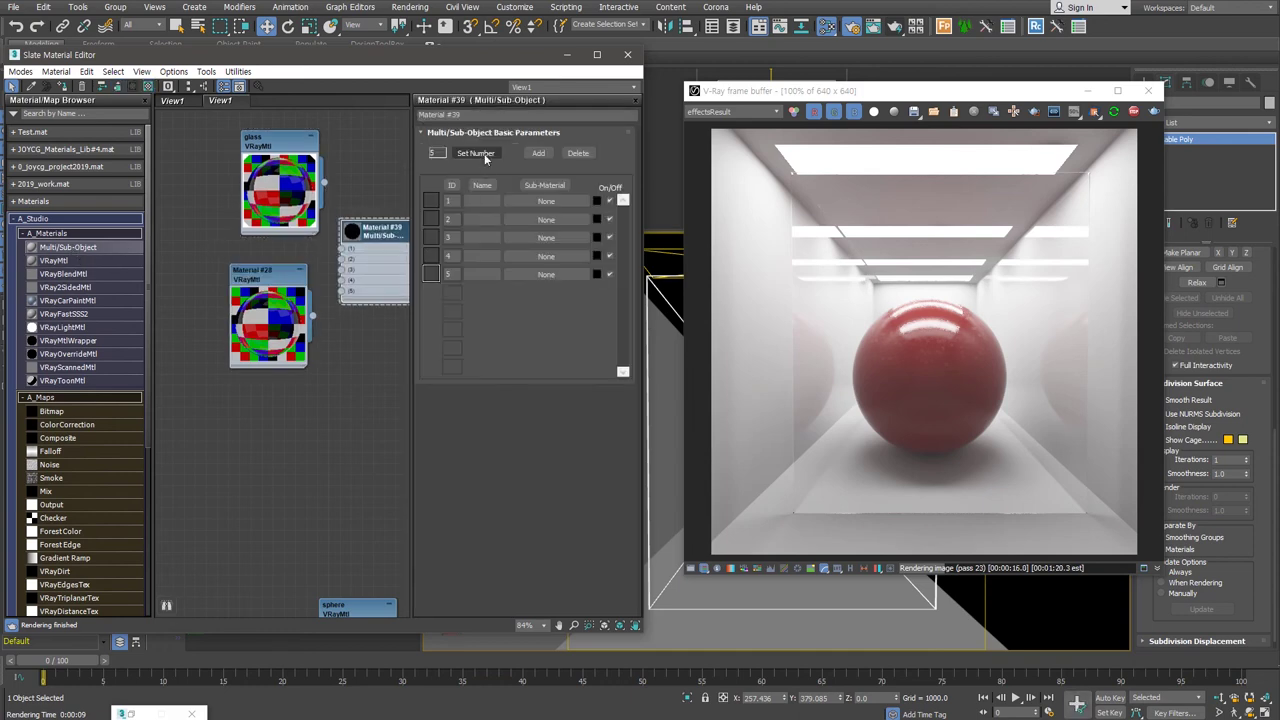
# Step: Set 2 sub-materials, wiring glass into slot 1 and Material #28 into slot 2
pyautogui.click(486, 157)
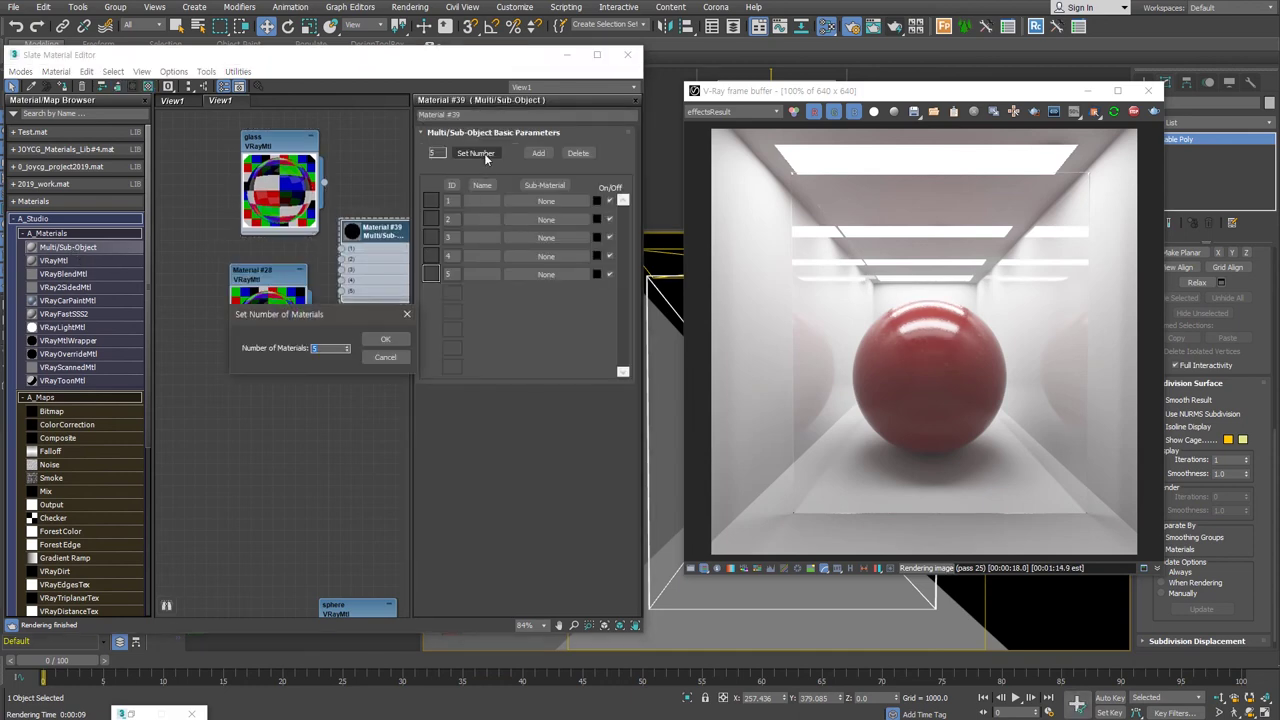
pyautogui.click(388, 339)
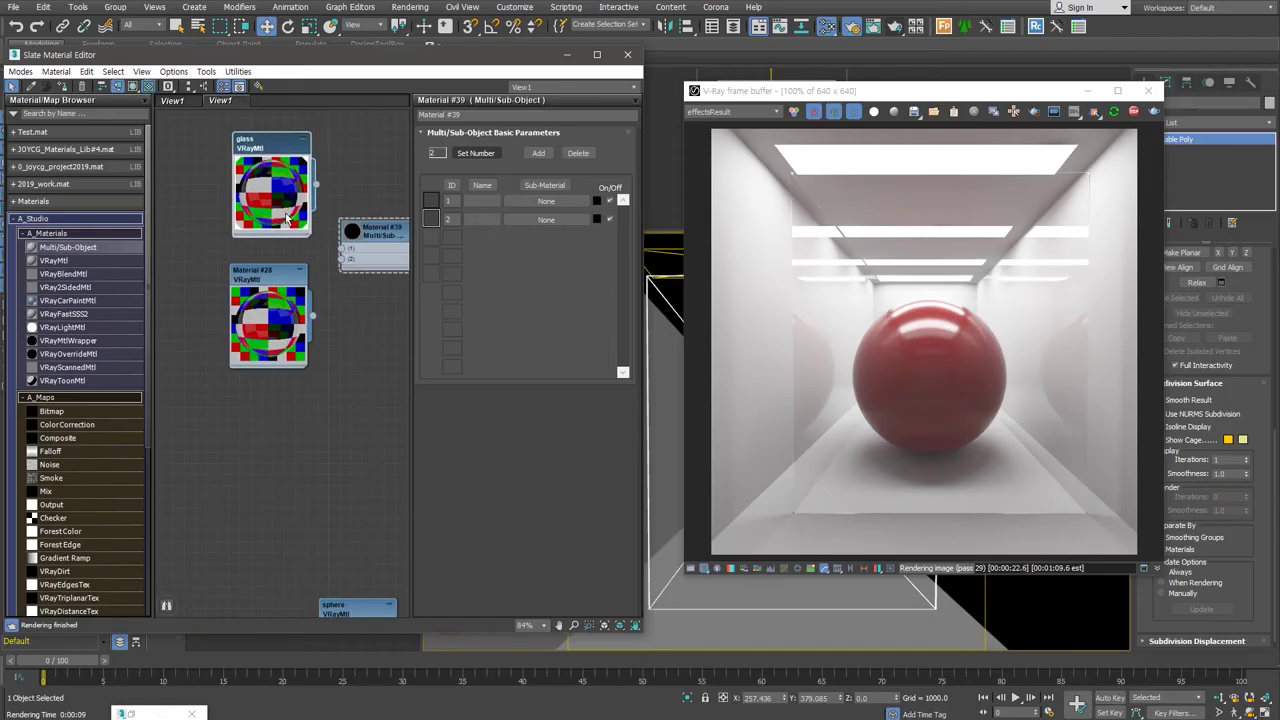
pyautogui.moveTo(300, 212)
pyautogui.mouseDown()
pyautogui.moveTo(289, 212)
pyautogui.moveTo(342, 248)
pyautogui.mouseUp()
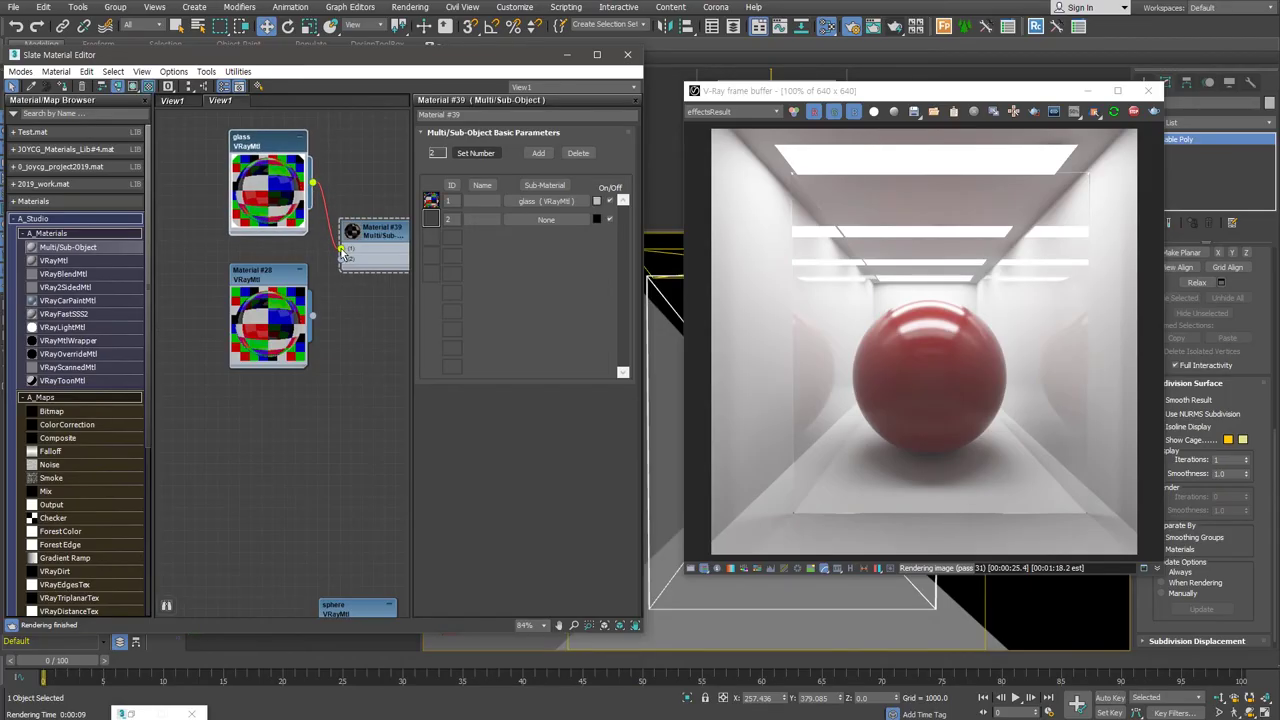
pyautogui.moveTo(314, 318)
pyautogui.mouseDown()
pyautogui.moveTo(342, 259)
pyautogui.moveTo(272, 267)
pyautogui.mouseUp()
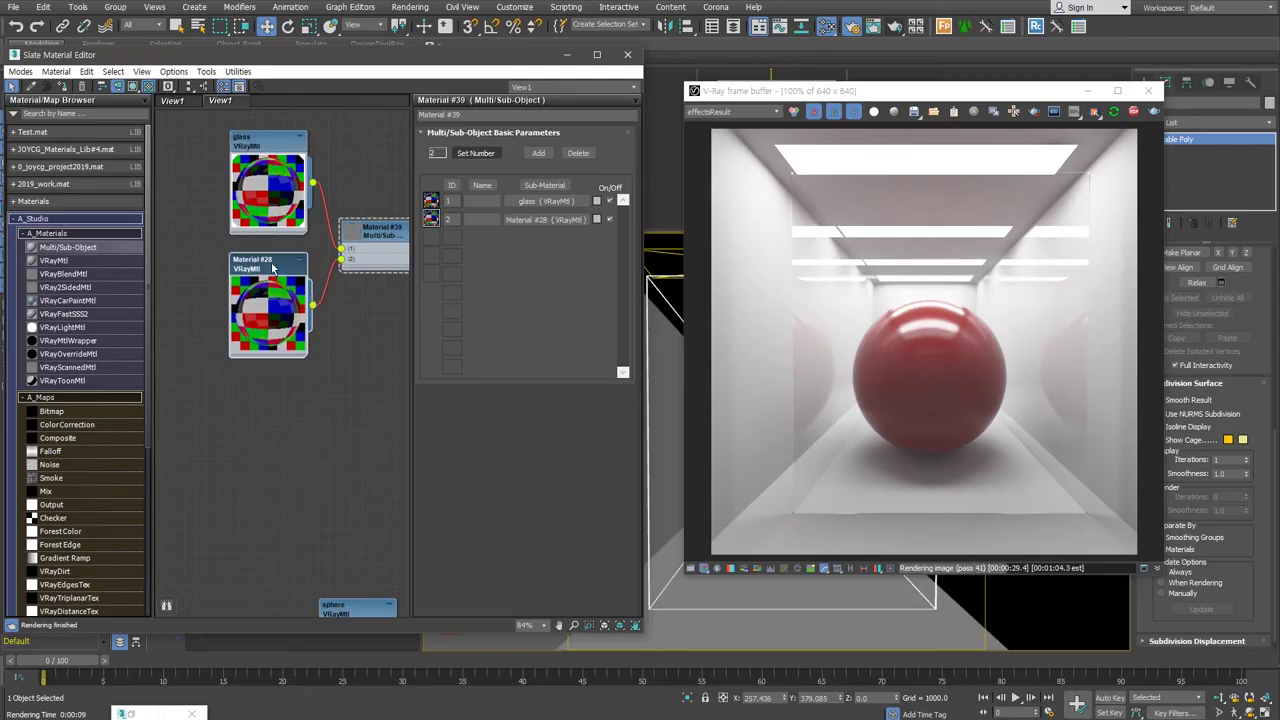
# Step: In Material #28, set refraction to grey, diffuse to dark grey (about 27), and set the fog colour
pyautogui.doubleClick(271, 267)
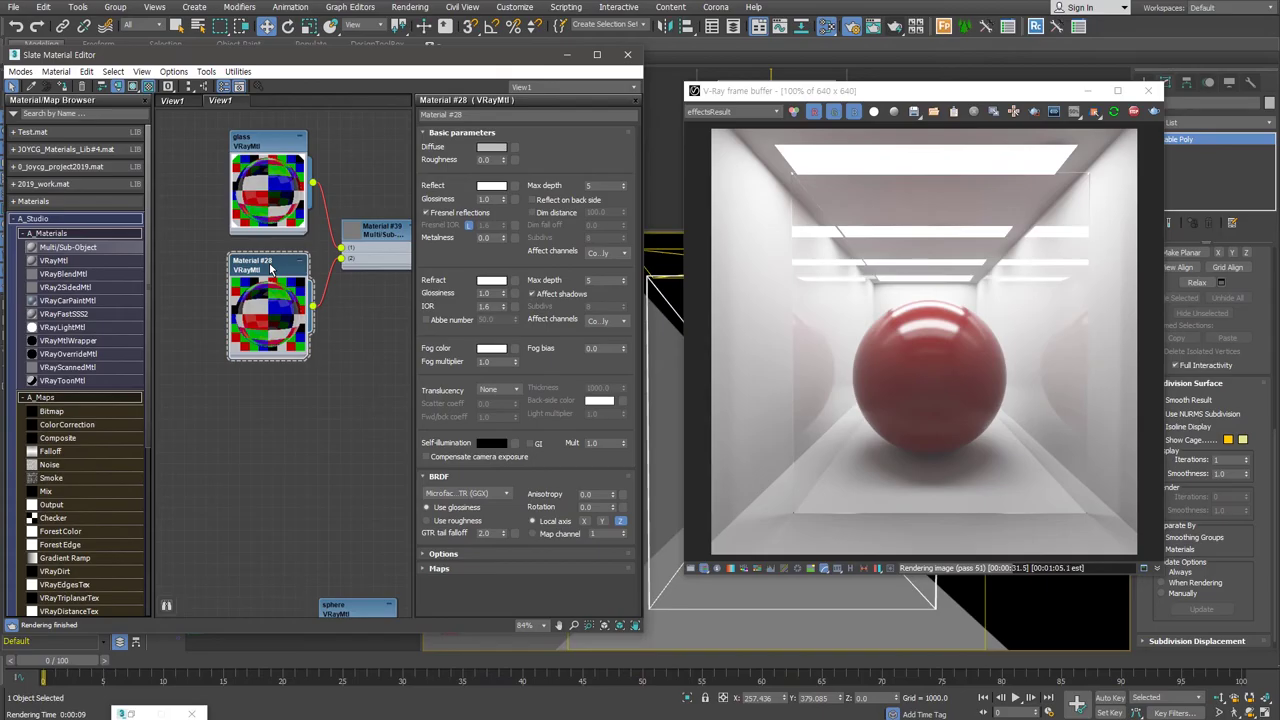
pyautogui.click(491, 280)
pyautogui.click(481, 139)
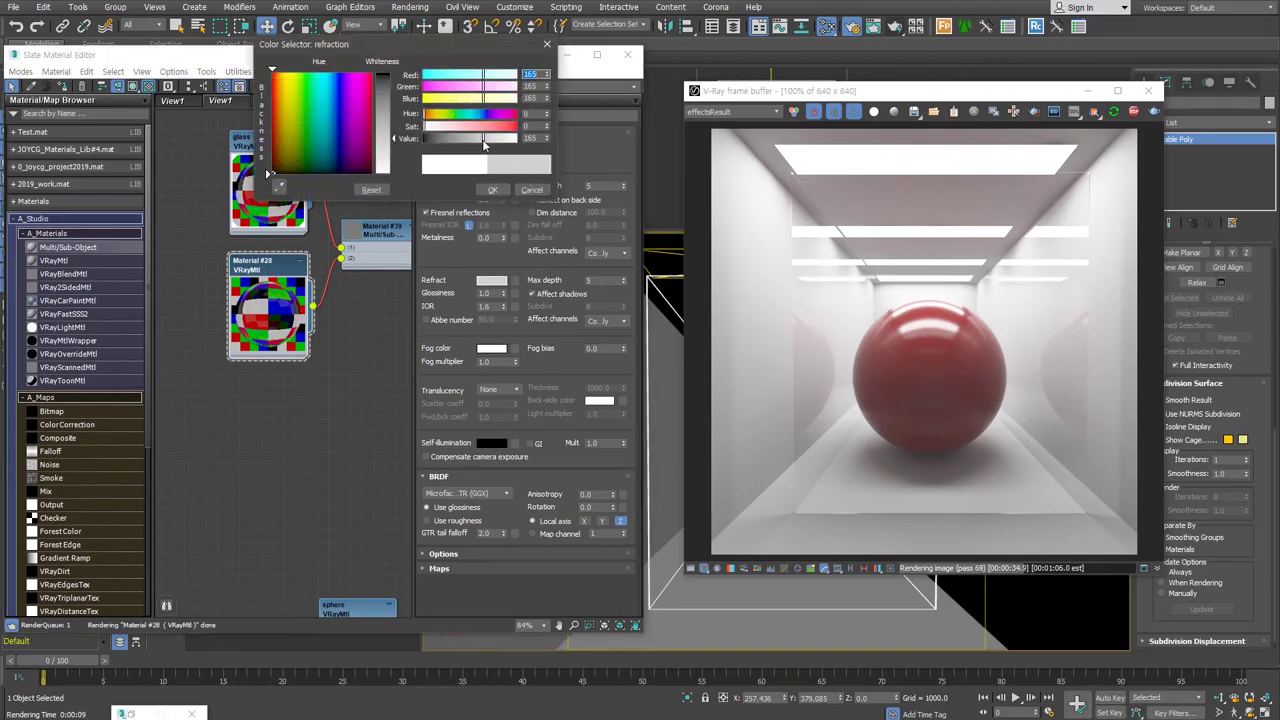
pyautogui.click(492, 190)
pyautogui.click(490, 149)
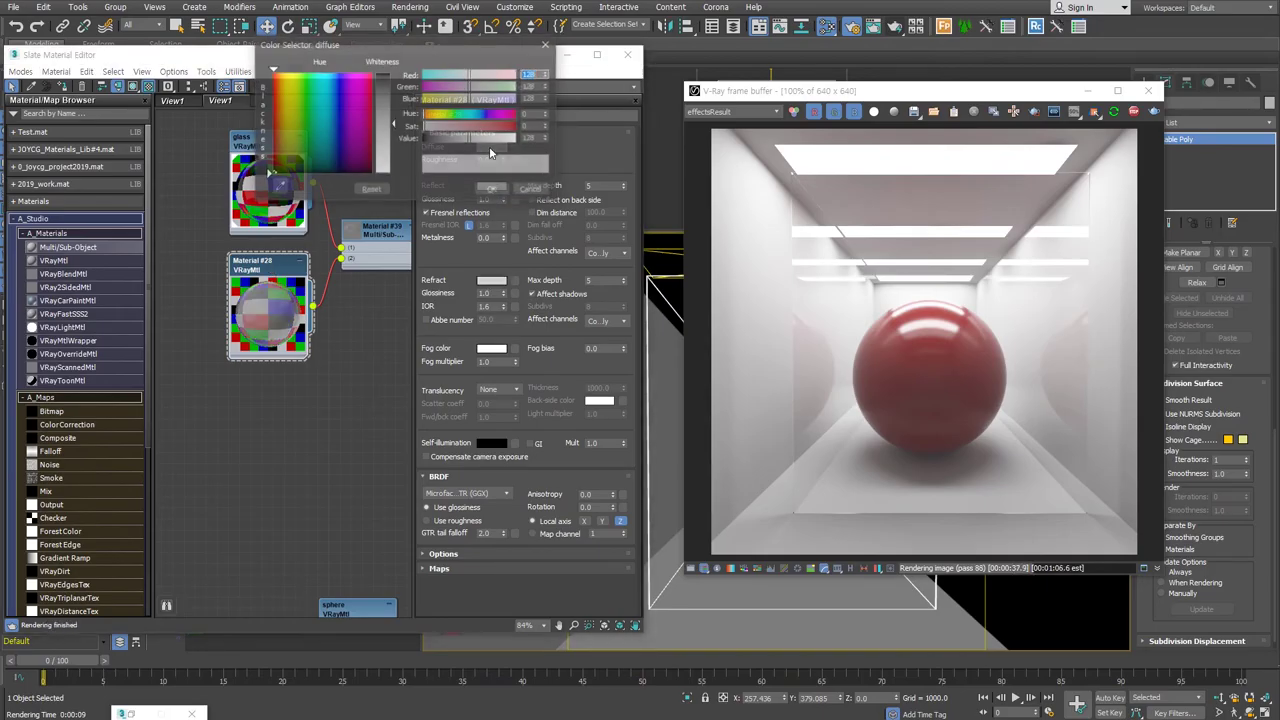
pyautogui.moveTo(428, 141); pyautogui.dragTo(433, 145)
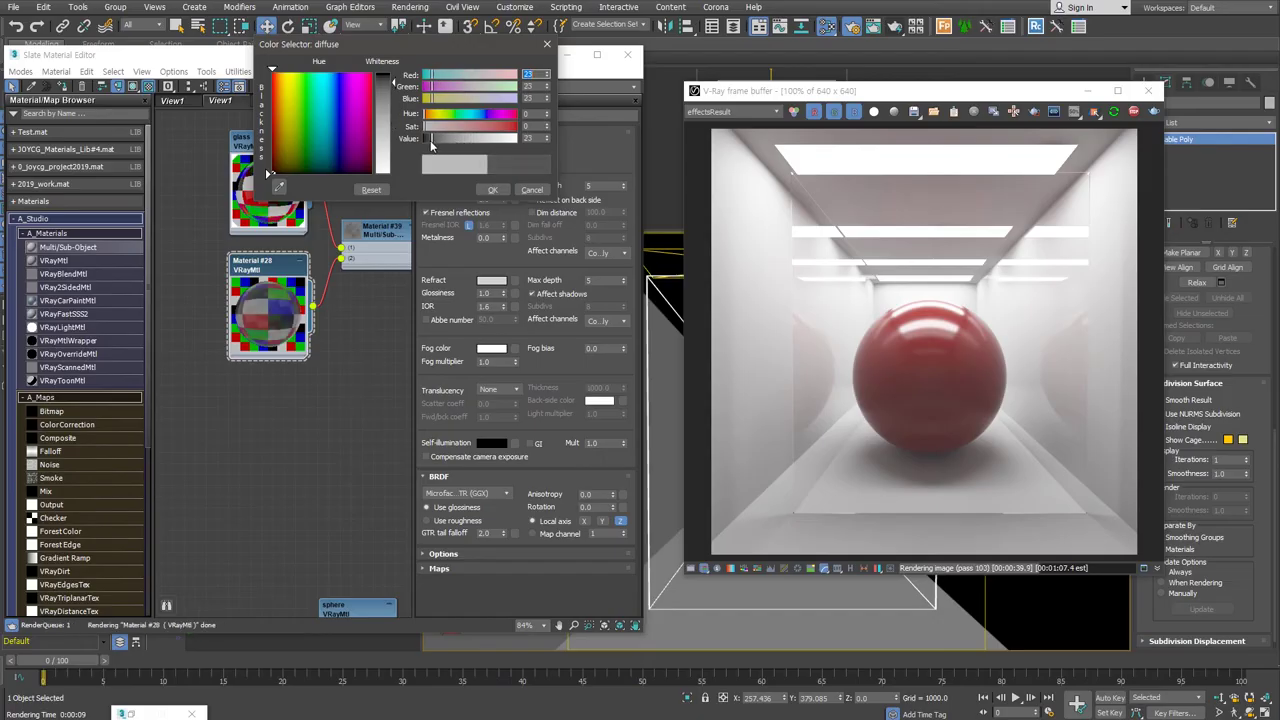
pyautogui.click(492, 190)
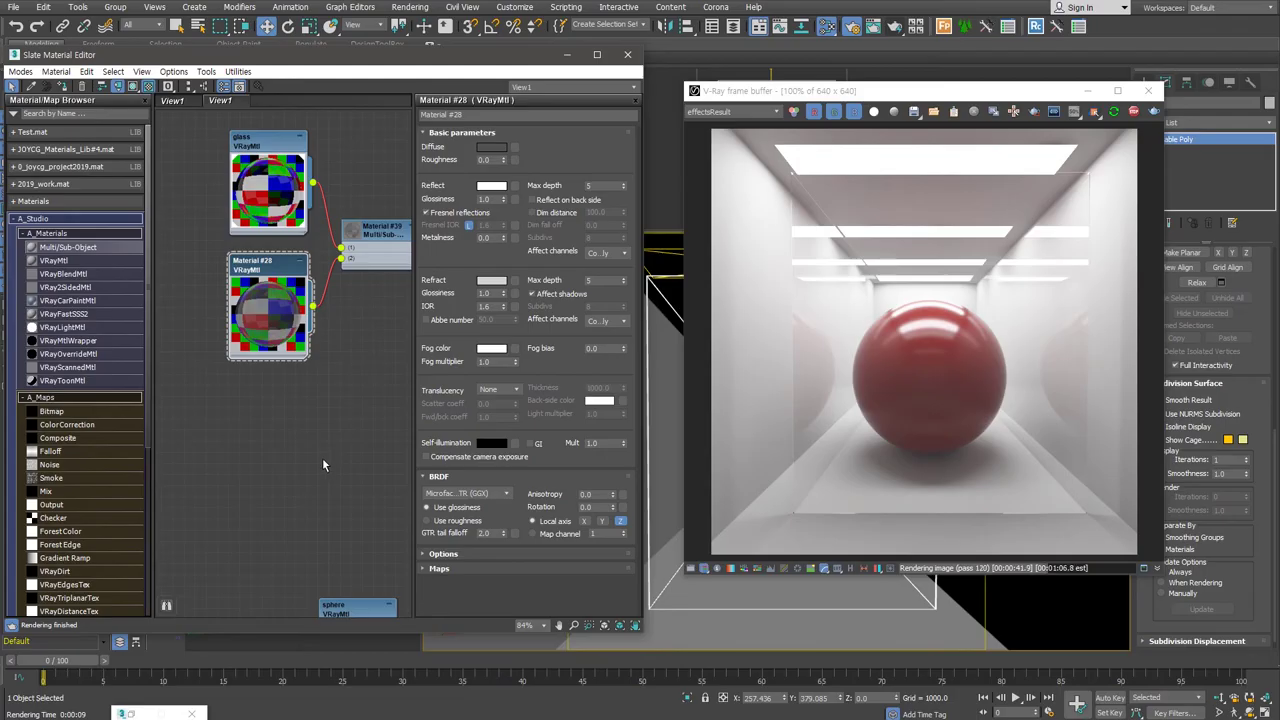
pyautogui.click(491, 348)
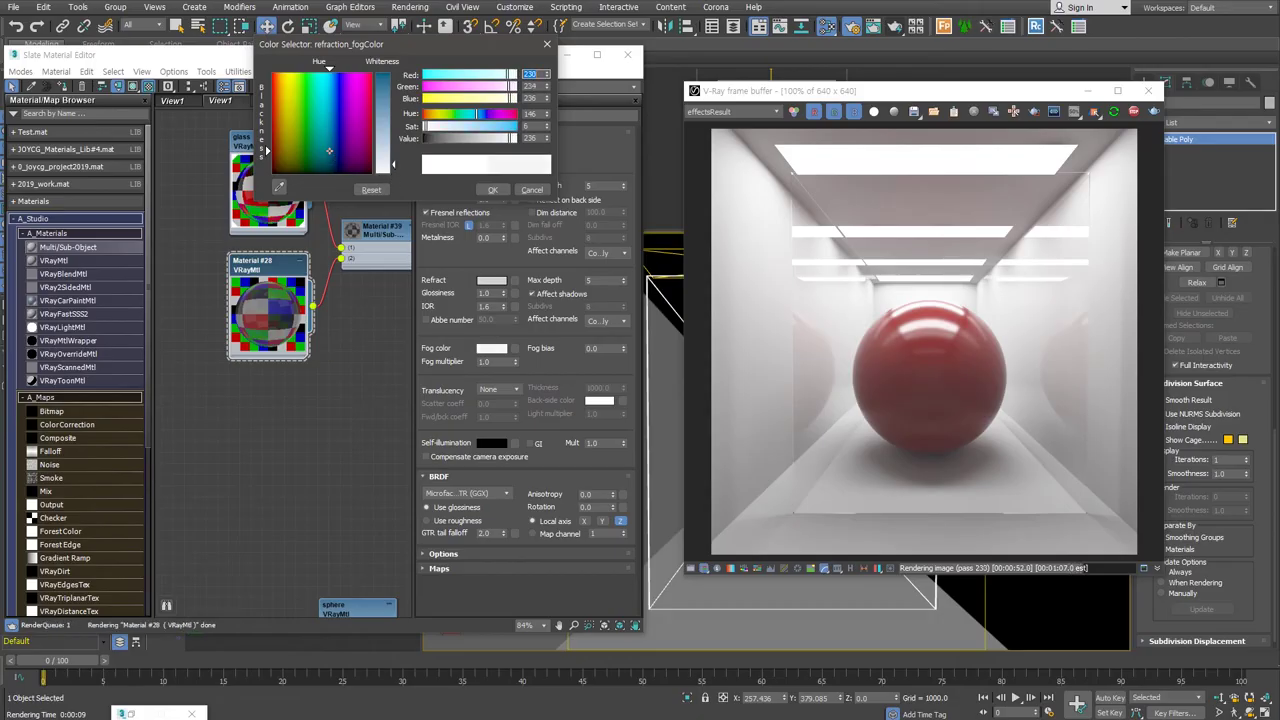
pyautogui.click(282, 320)
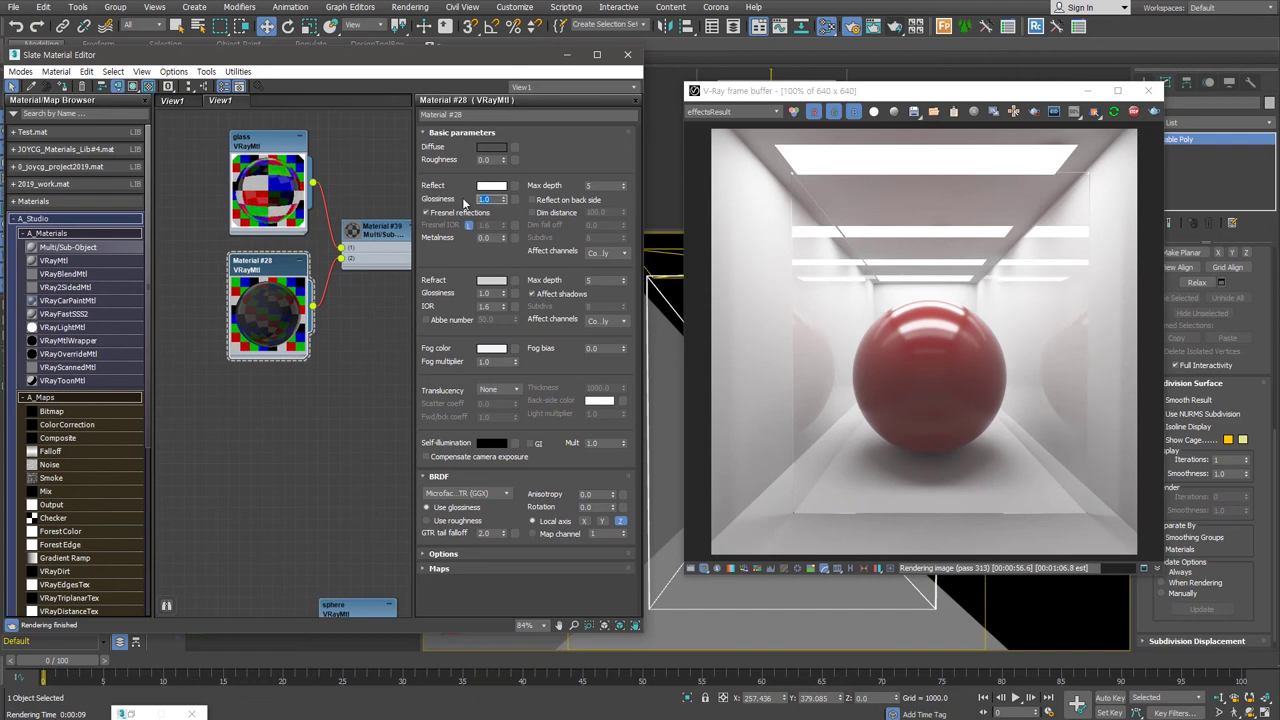
# Step: Give Material #28 a Ward reflection BRDF with reflection glossiness 0.75
pyautogui.write('0.7')
pyautogui.press('Return')
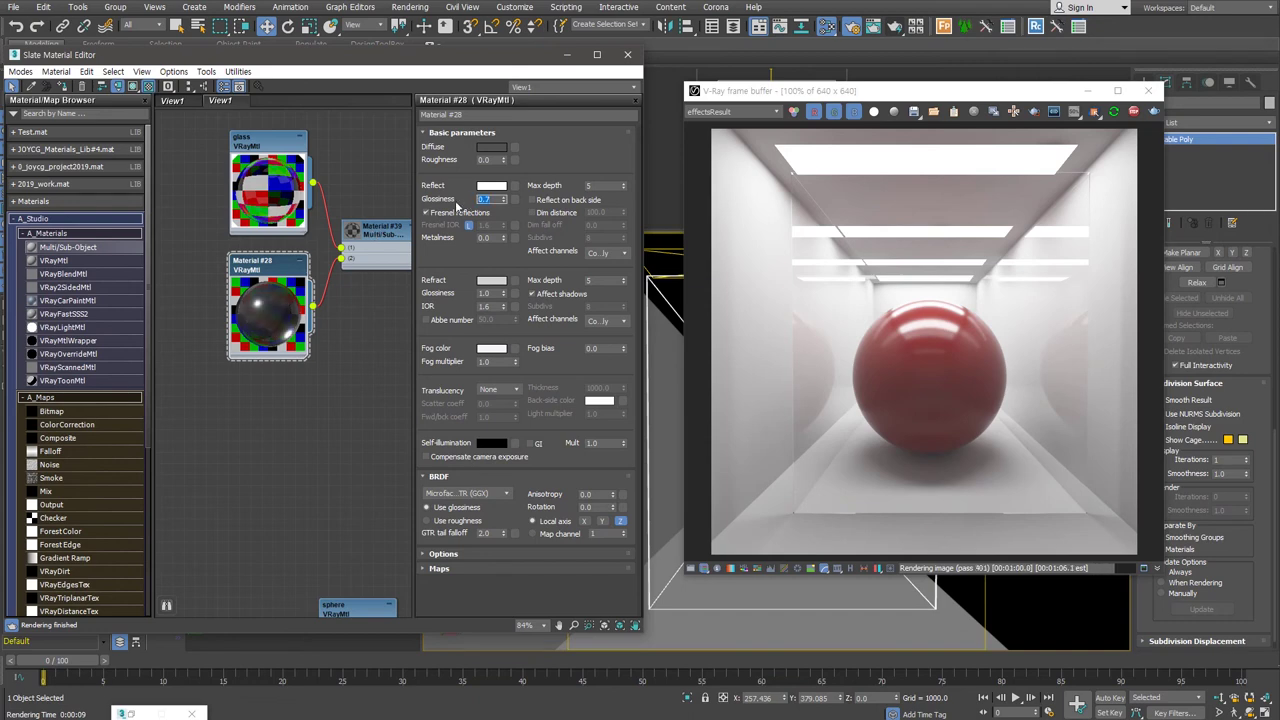
pyautogui.click(502, 493)
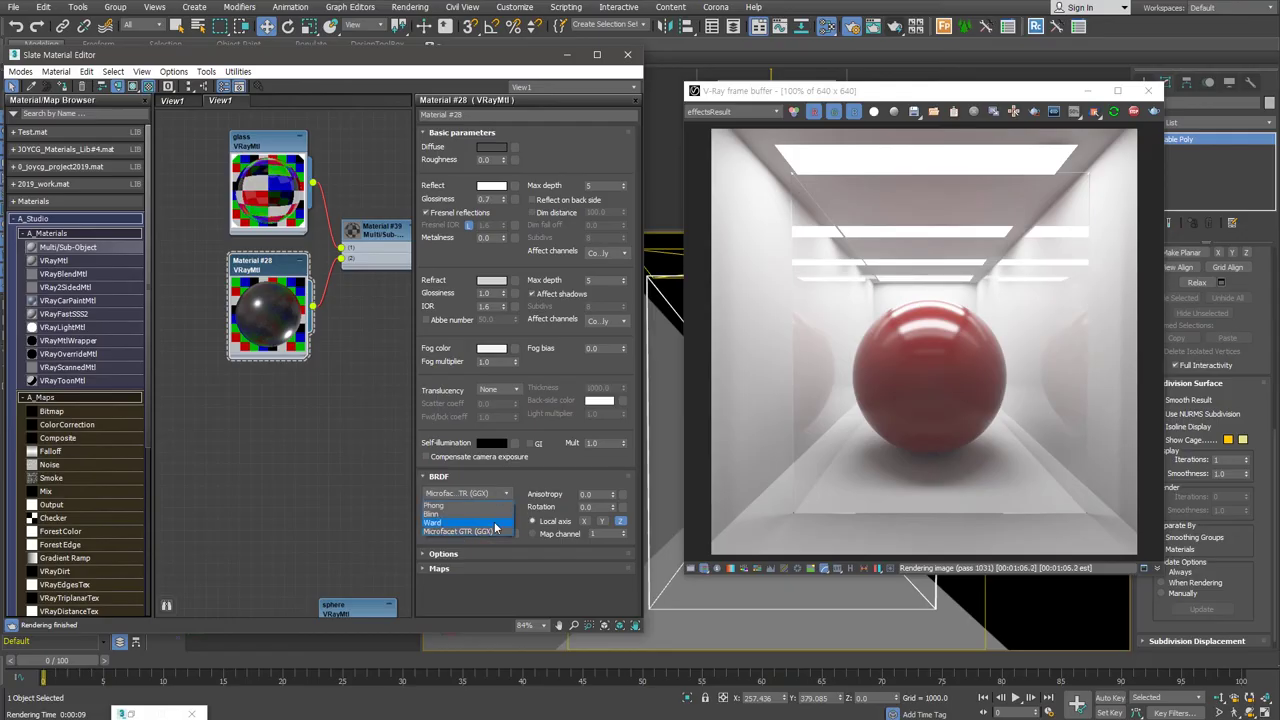
pyautogui.click(495, 522)
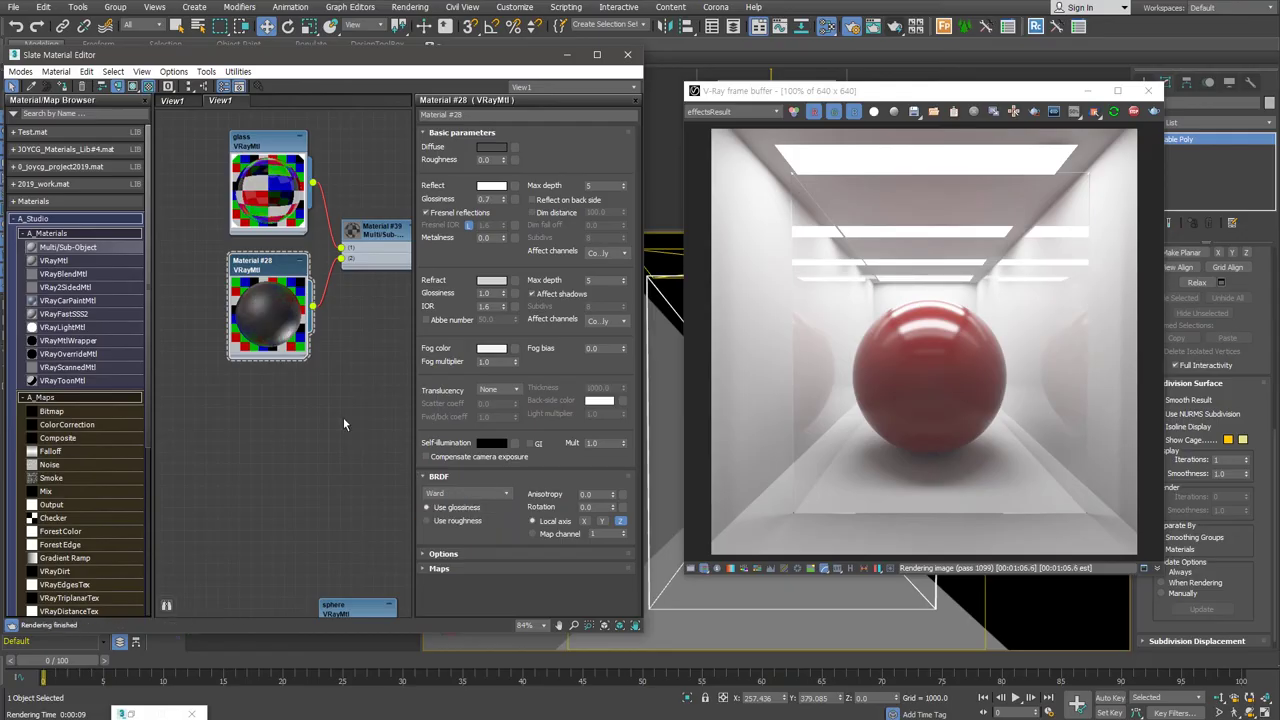
pyautogui.click(495, 204)
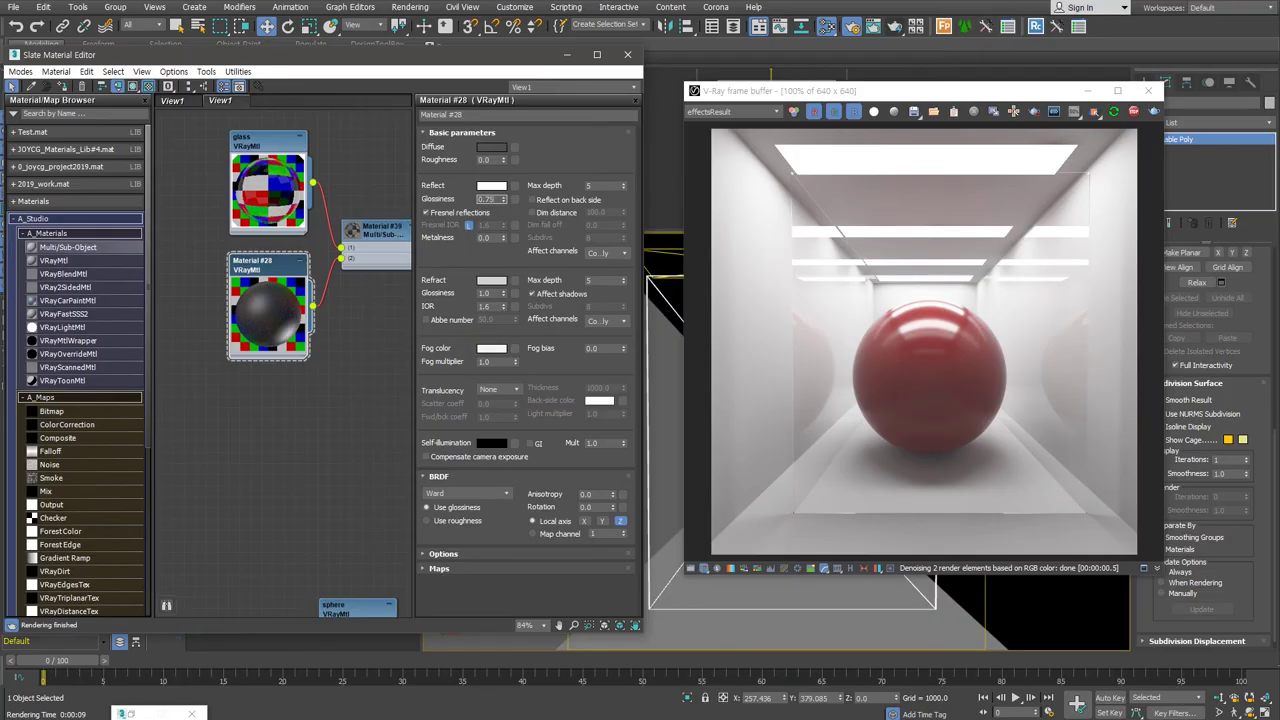
pyautogui.write('5')
# Step: Assign the Multi/Sub-Object material to the selected object
pyautogui.click(360, 198)
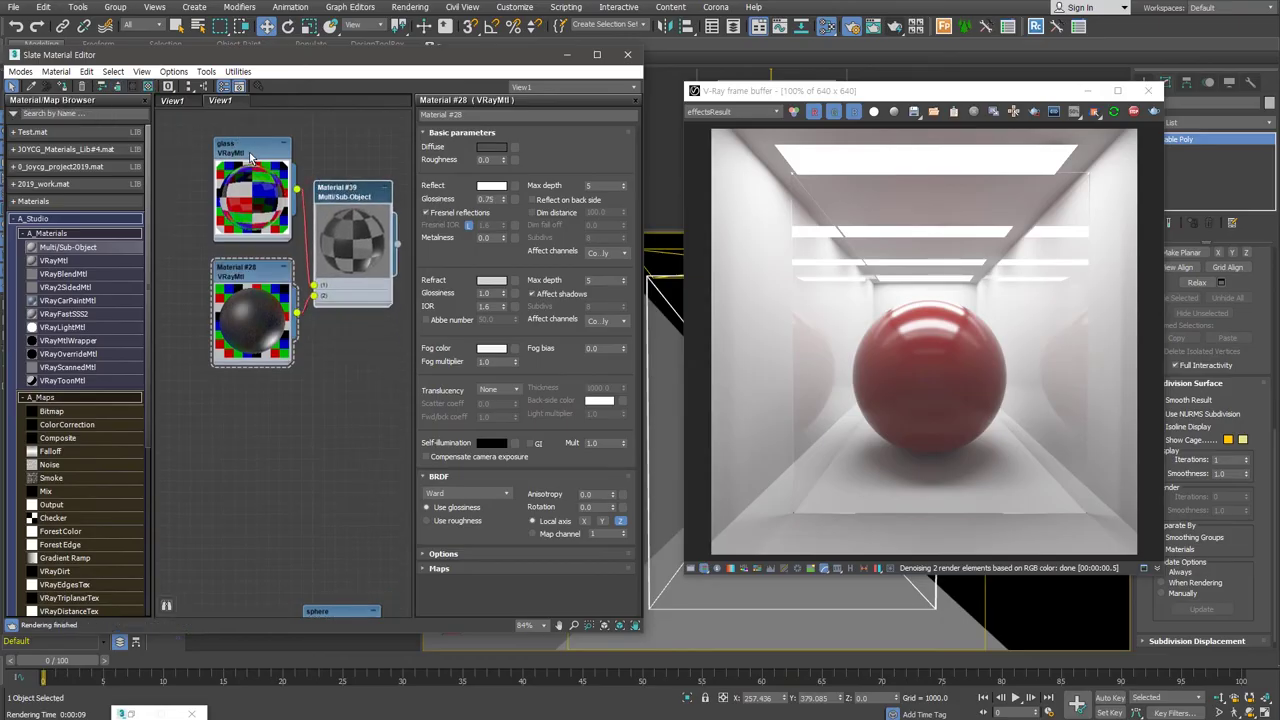
pyautogui.moveTo(250, 157); pyautogui.dragTo(250, 157)
pyautogui.click(358, 200)
pyautogui.click(62, 88)
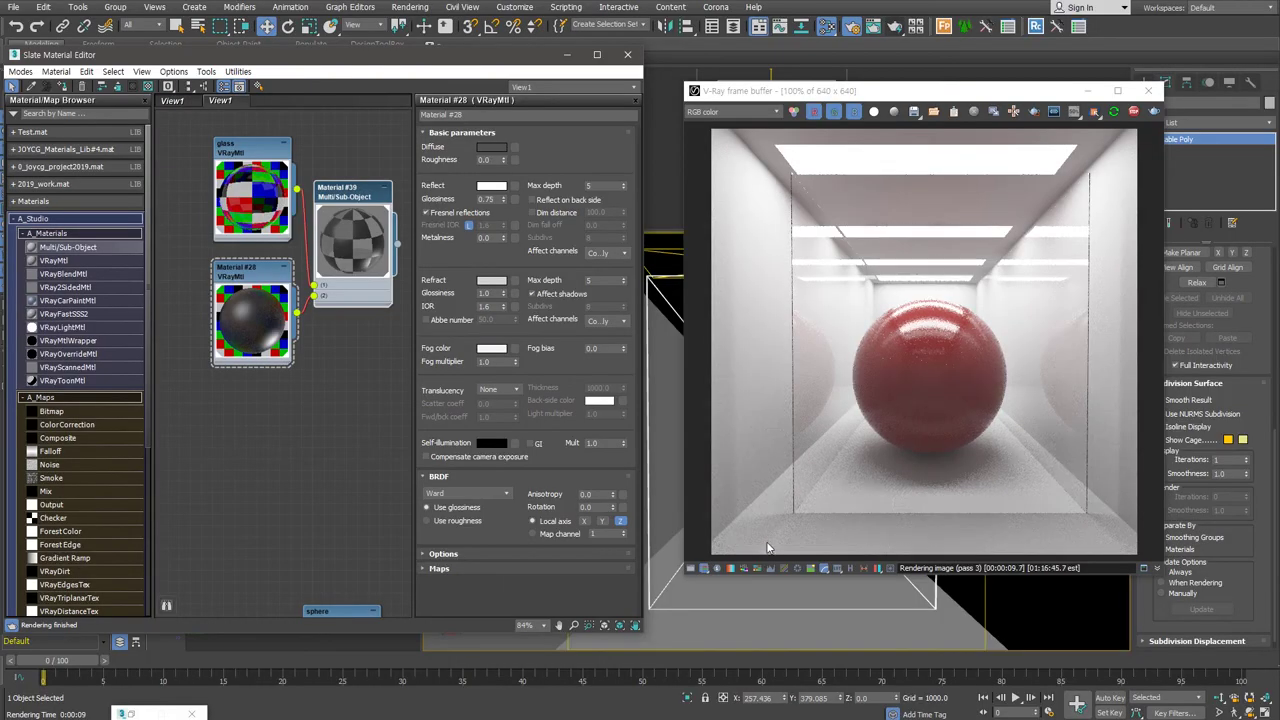
# Step: Set ceiling light VRayLight004 to Invisible with Affect reflections turned off
pyautogui.doubleClick(235, 155)
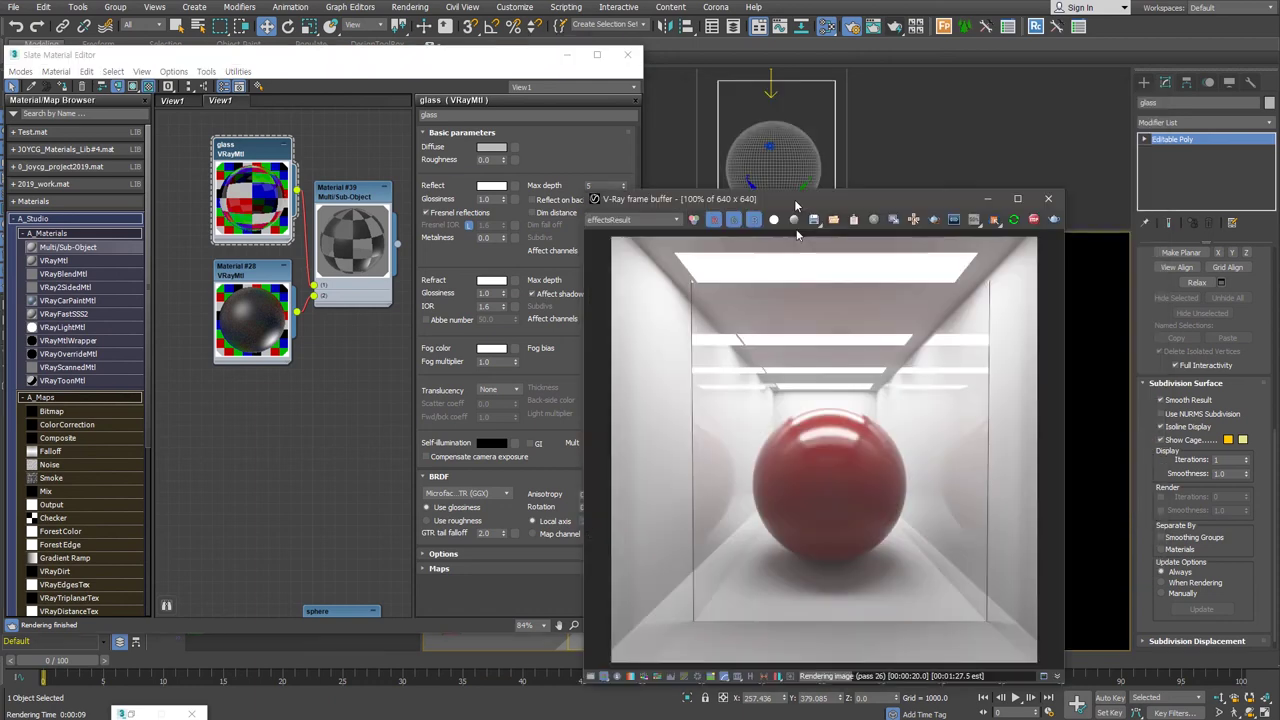
pyautogui.moveTo(895, 92); pyautogui.dragTo(811, 304)
pyautogui.click(790, 264)
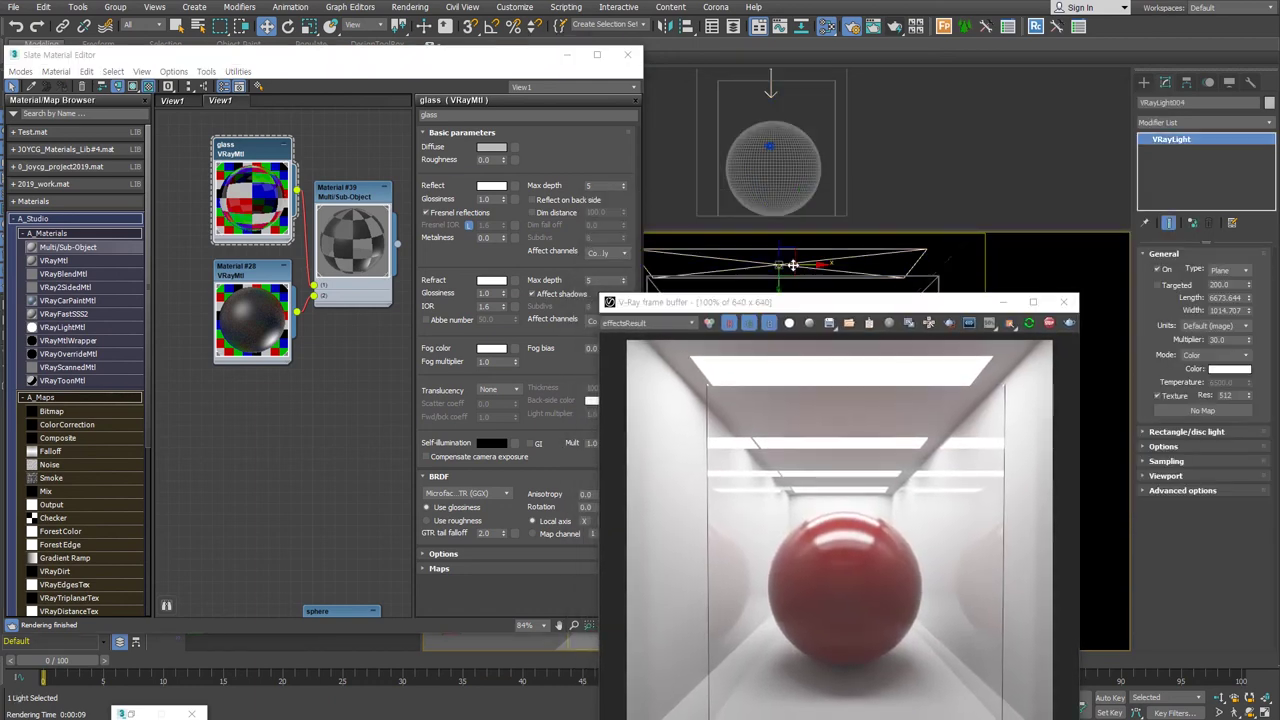
pyautogui.click(1163, 447)
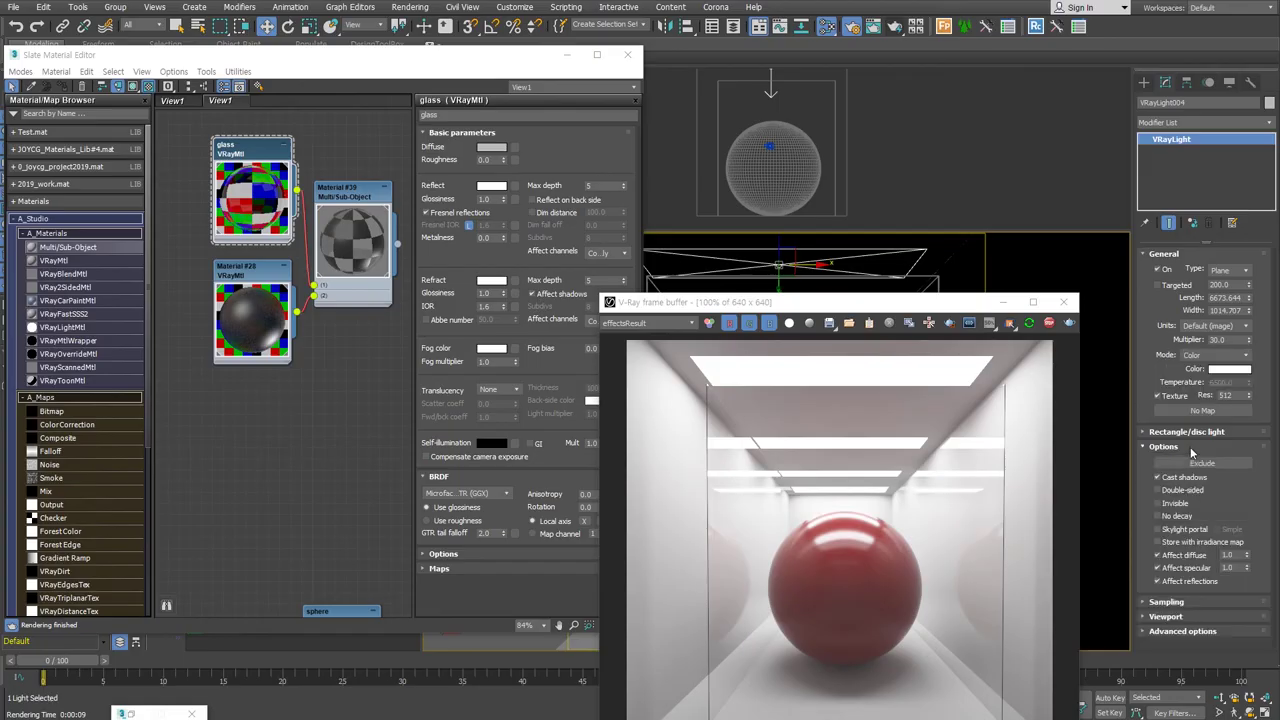
pyautogui.click(1176, 504)
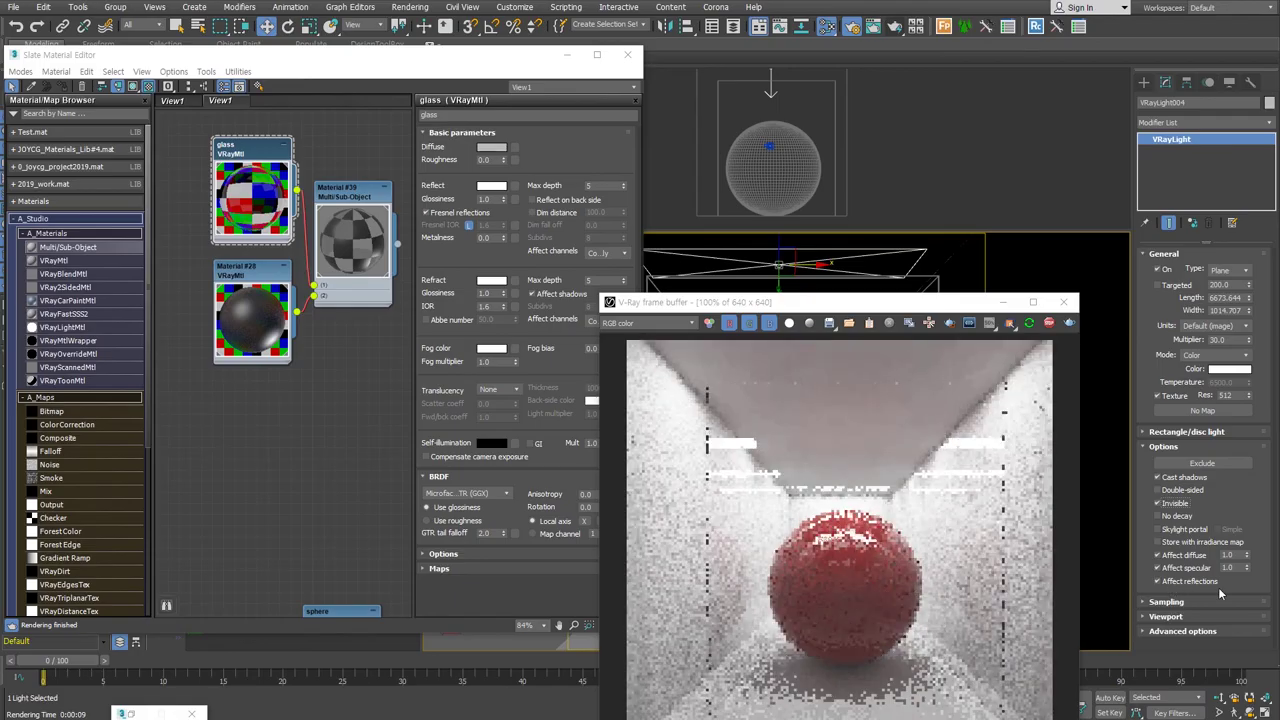
pyautogui.click(1206, 584)
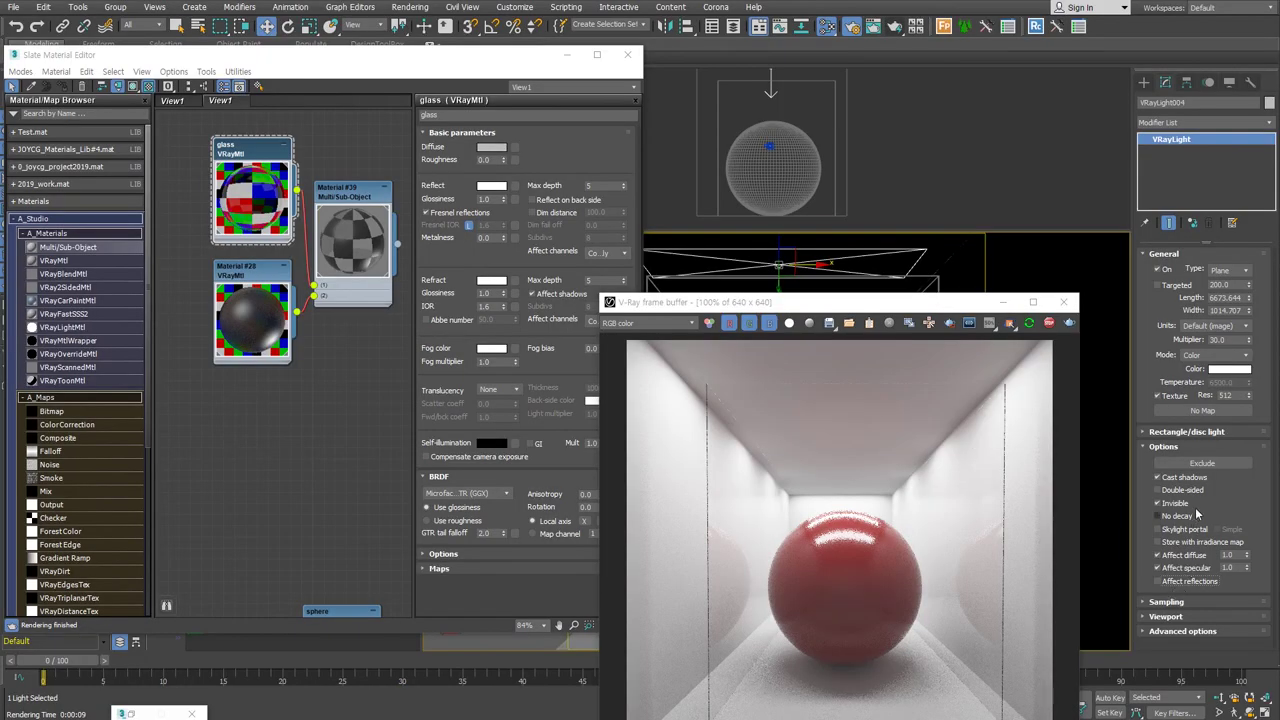
pyautogui.moveTo(906, 302); pyautogui.dragTo(938, 140)
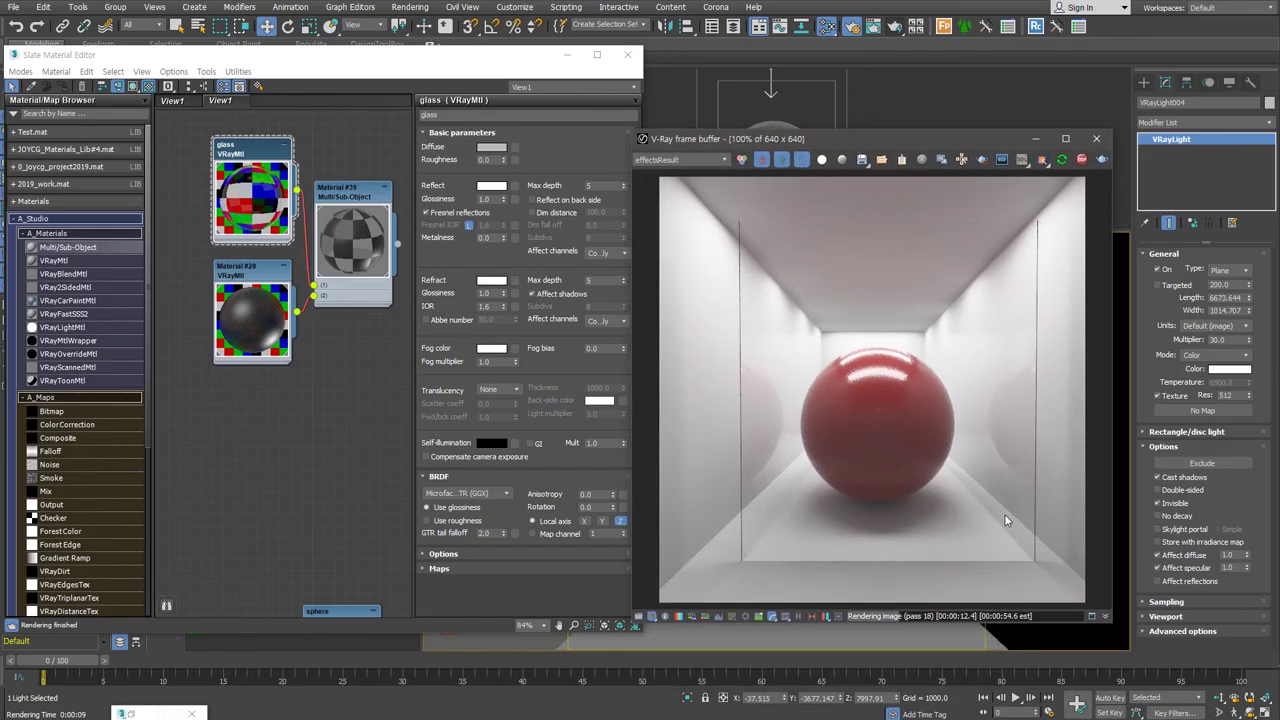
# Step: Tint the glass material's fog colour light grey, about 223/225/227
pyautogui.click(252, 157)
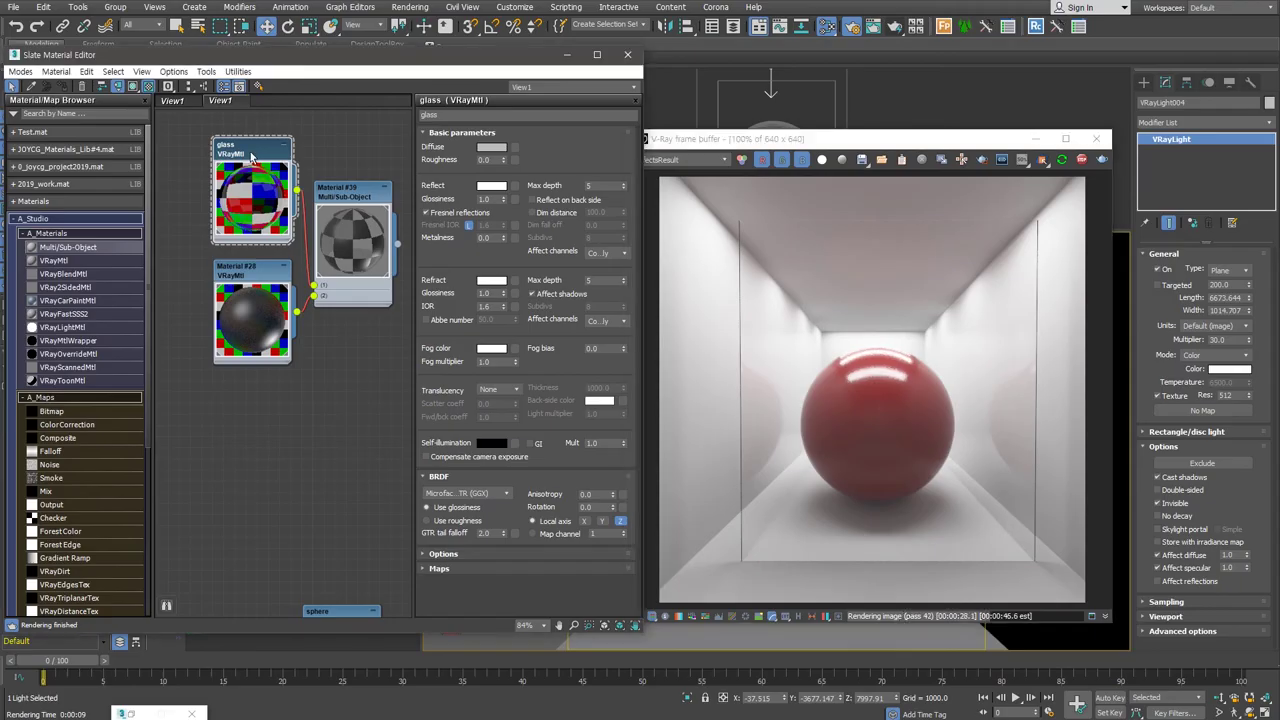
pyautogui.click(491, 349)
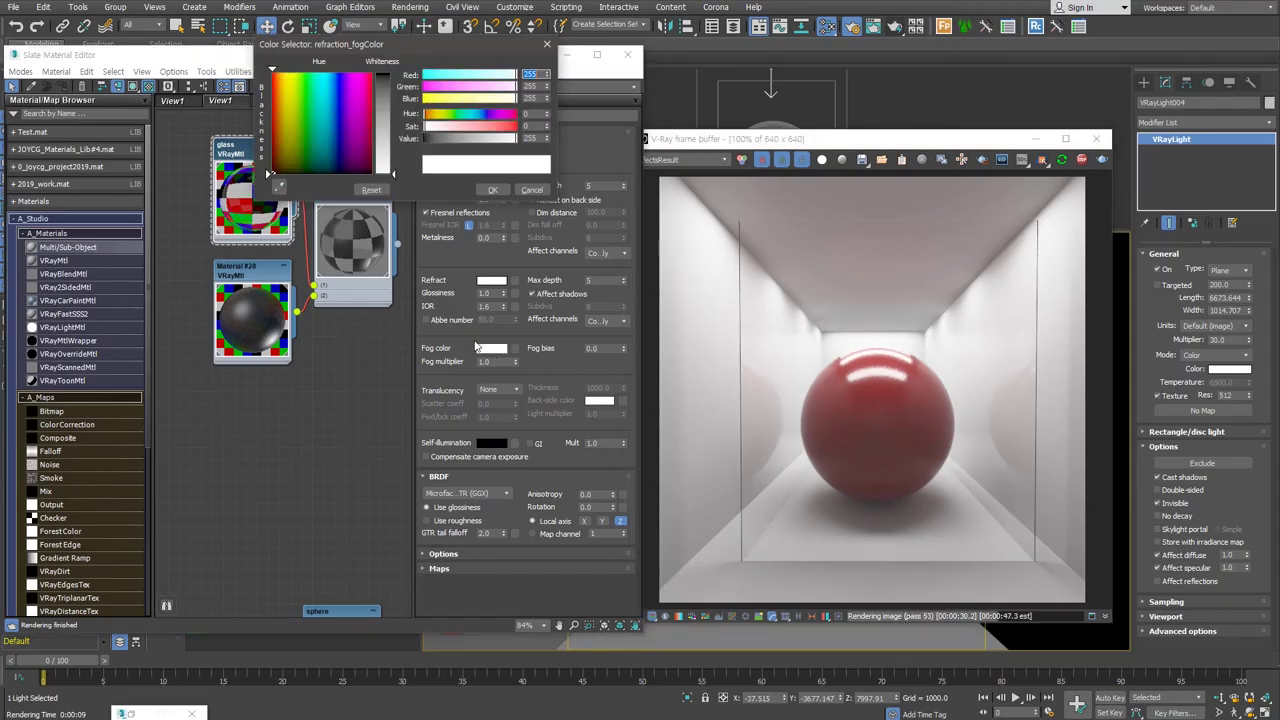
pyautogui.click(331, 160)
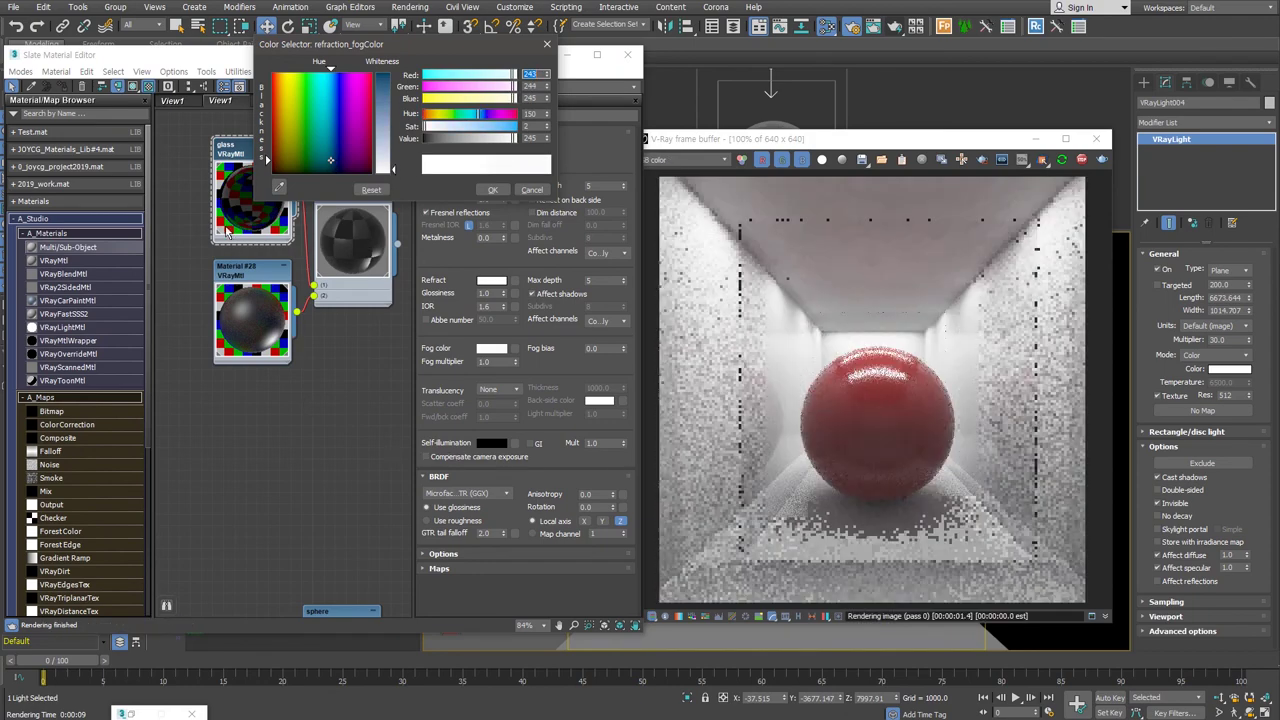
pyautogui.moveTo(512, 138); pyautogui.dragTo(505, 138)
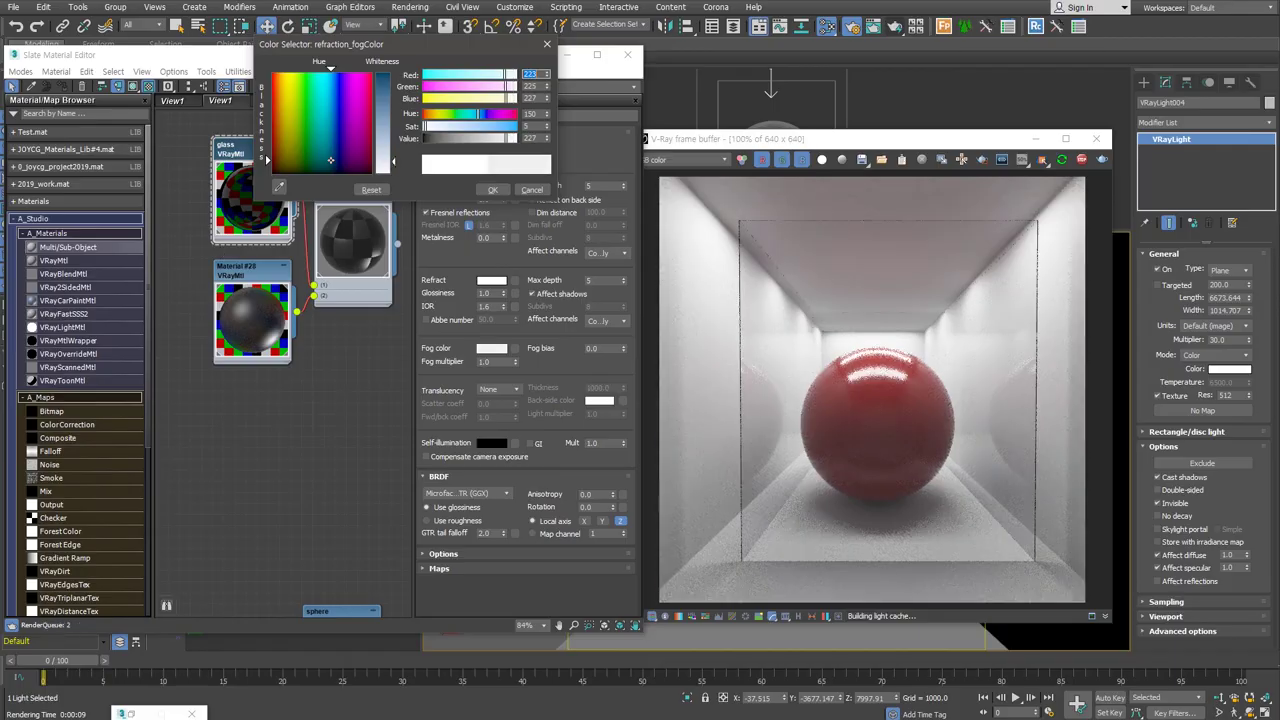
pyautogui.click(492, 190)
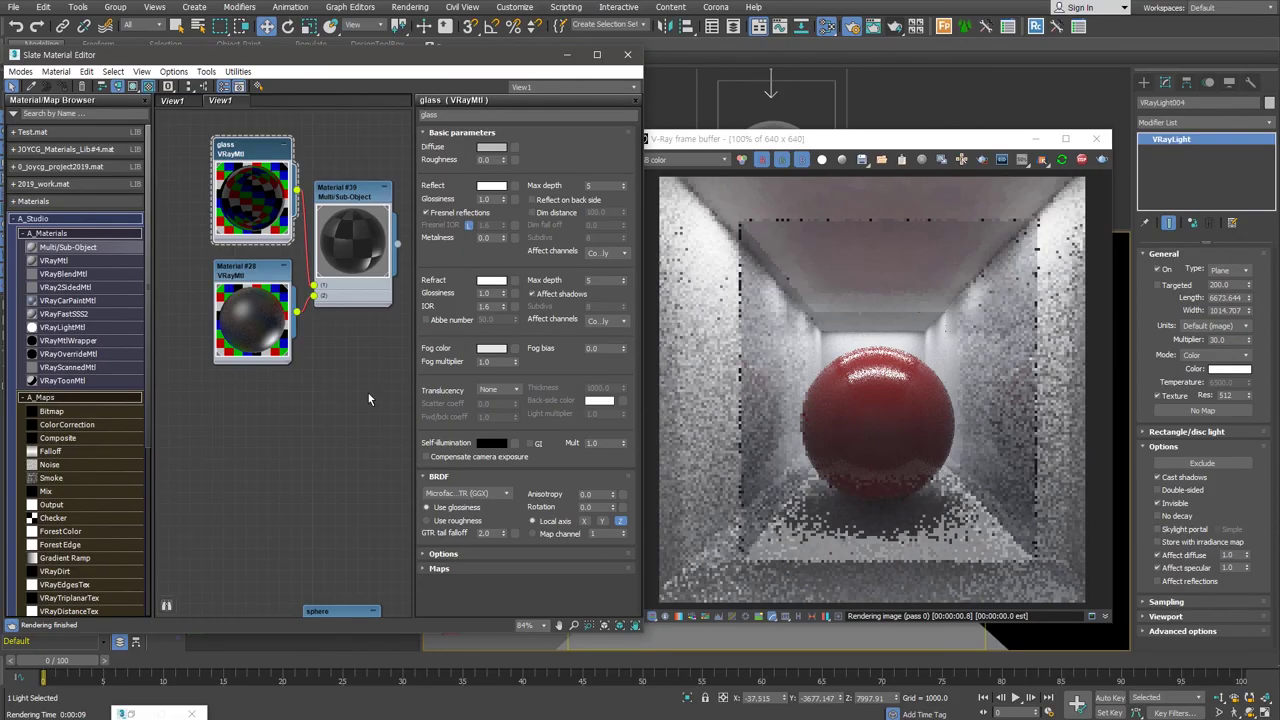
# Step: Set the glass material's fog multiplier to 0.5
pyautogui.doubleClick(490, 362)
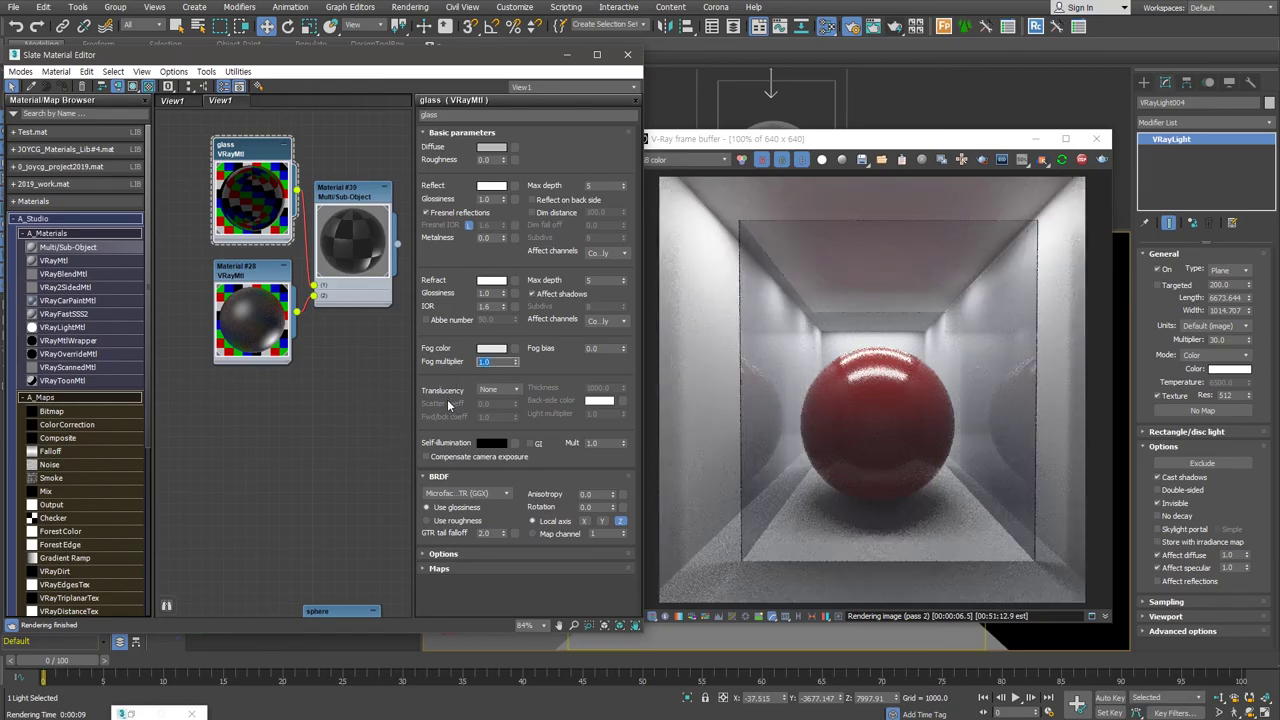
pyautogui.write('0.5')
pyautogui.press('Return')
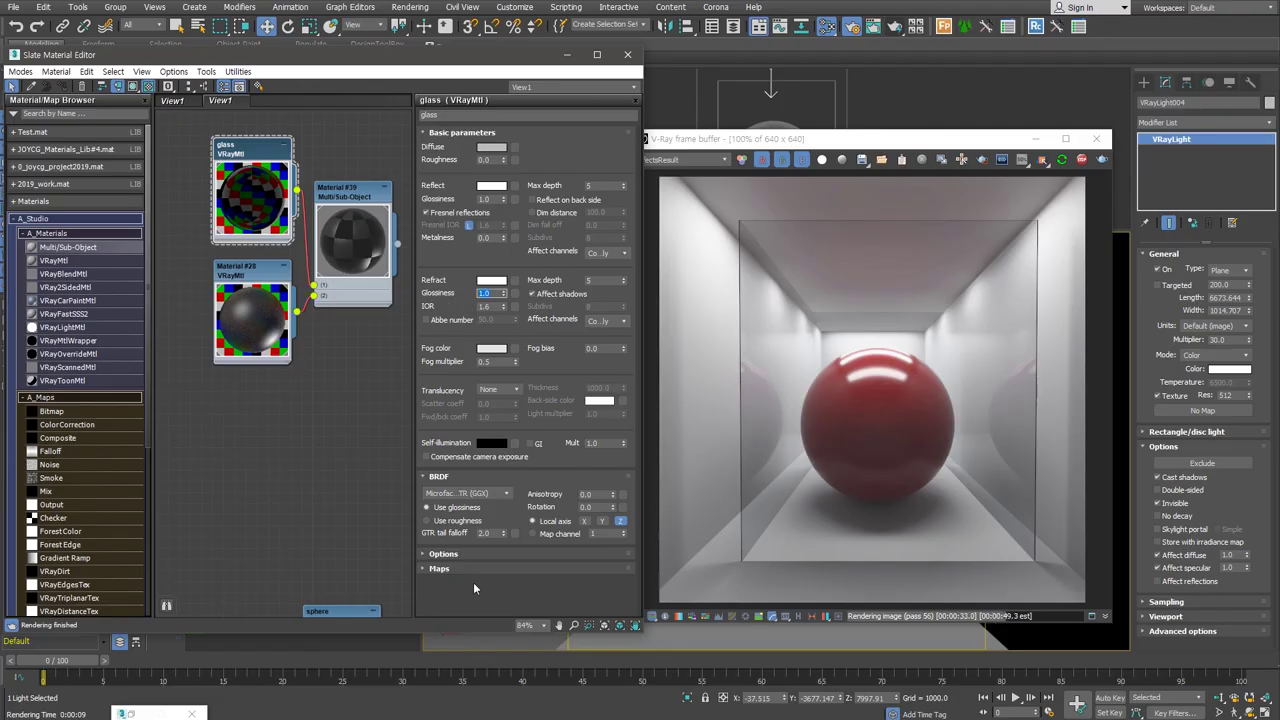
# Step: Set glass refraction glossiness to 0.8 and dim the refraction colour slightly
pyautogui.write('0.8')
pyautogui.press('Return')
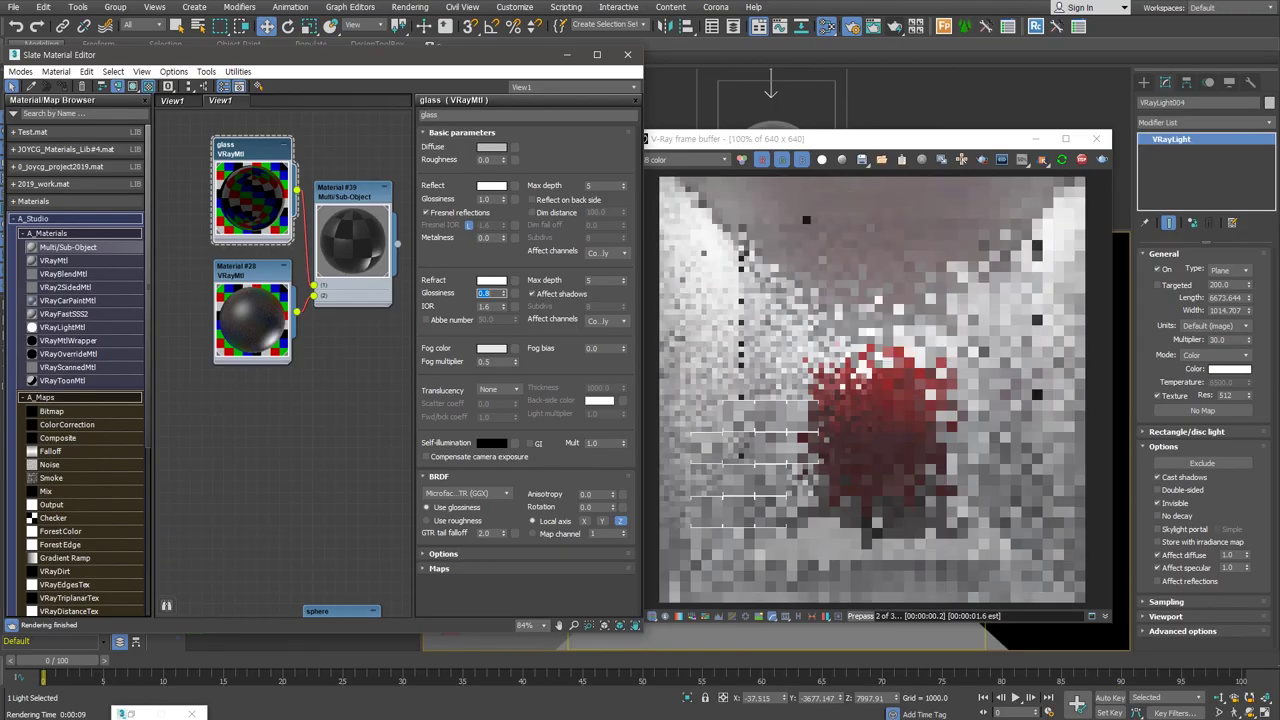
pyautogui.click(496, 282)
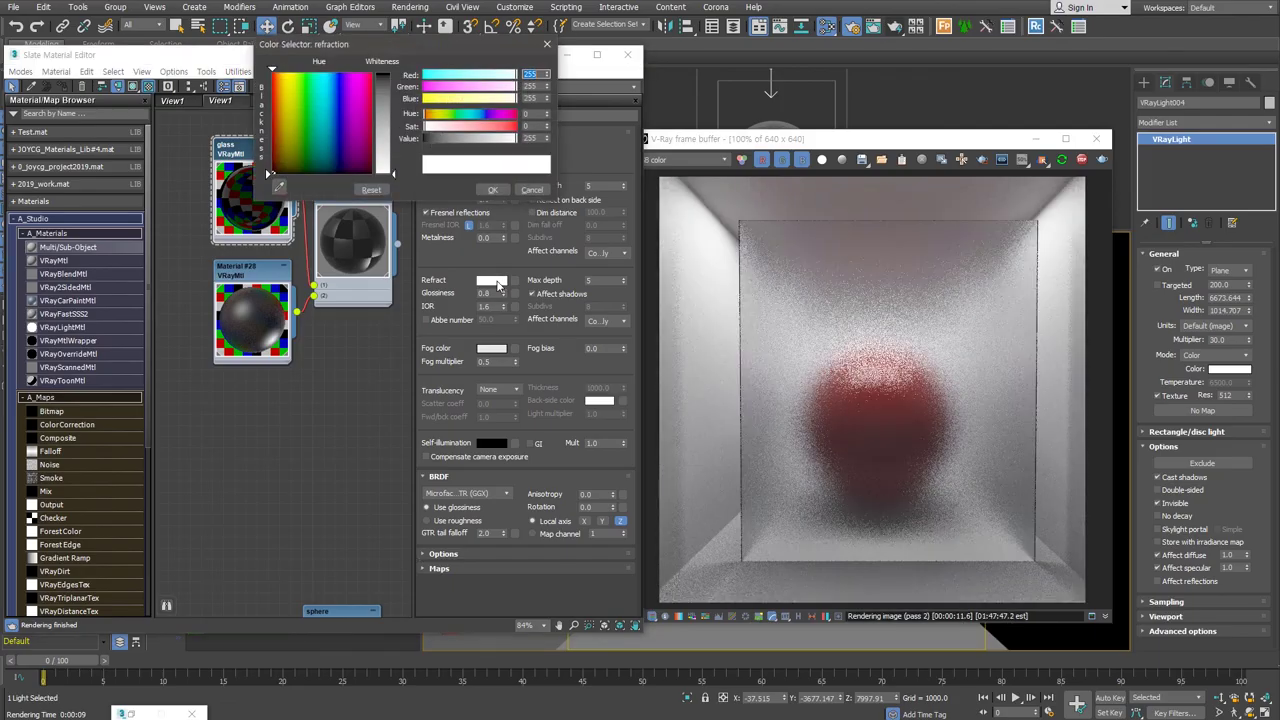
pyautogui.moveTo(509, 145); pyautogui.dragTo(496, 138)
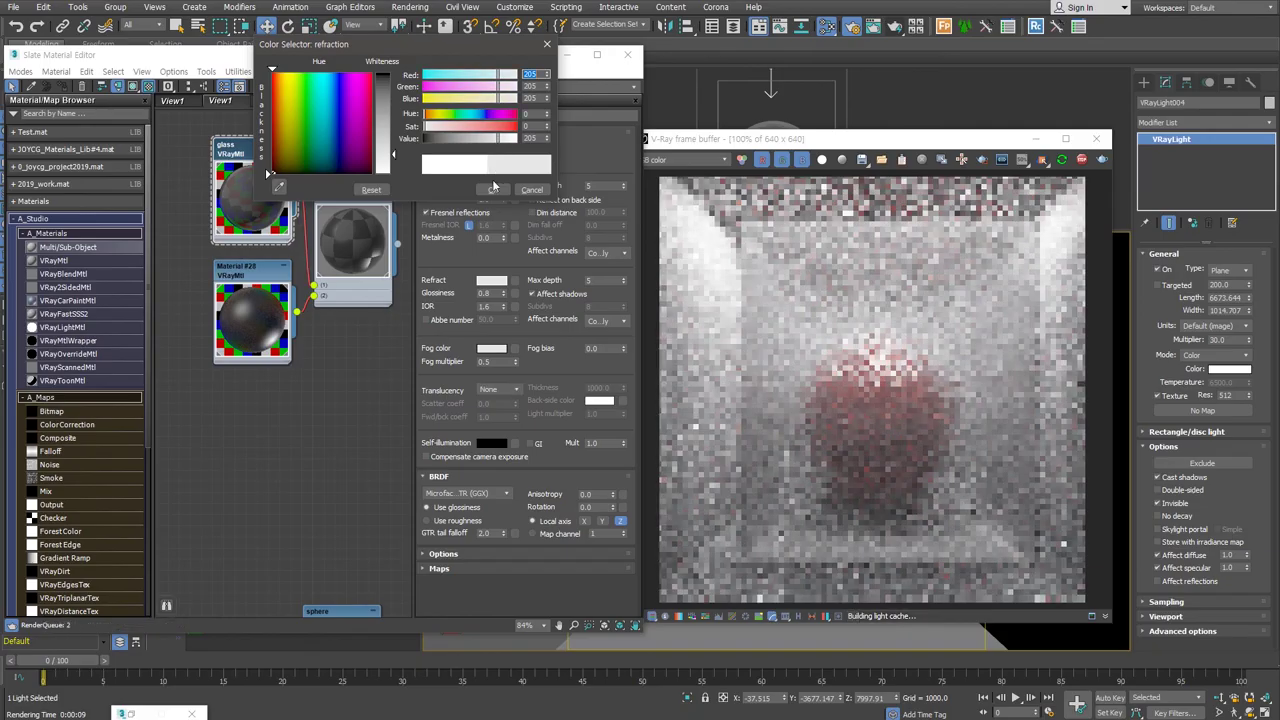
pyautogui.click(492, 190)
# Step: Give the glass a 192-grey diffuse and lower refraction glossiness to 0.7
pyautogui.click(479, 148)
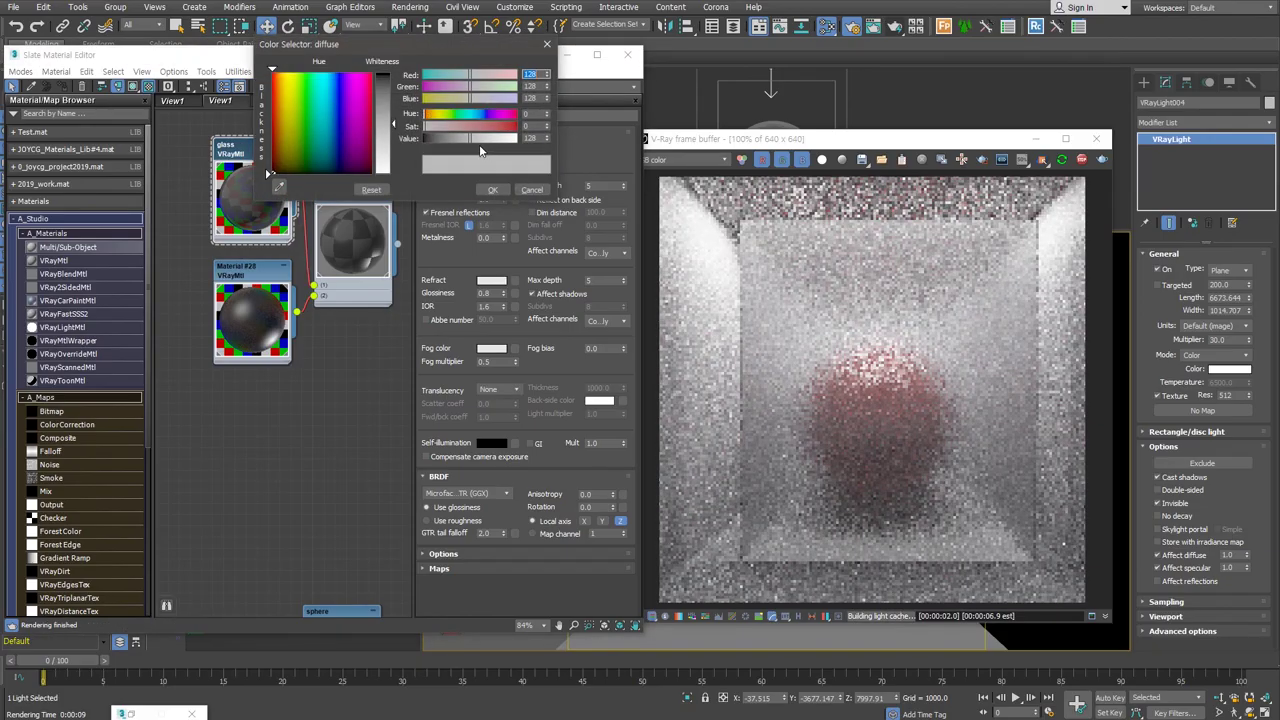
pyautogui.moveTo(487, 139); pyautogui.dragTo(493, 140)
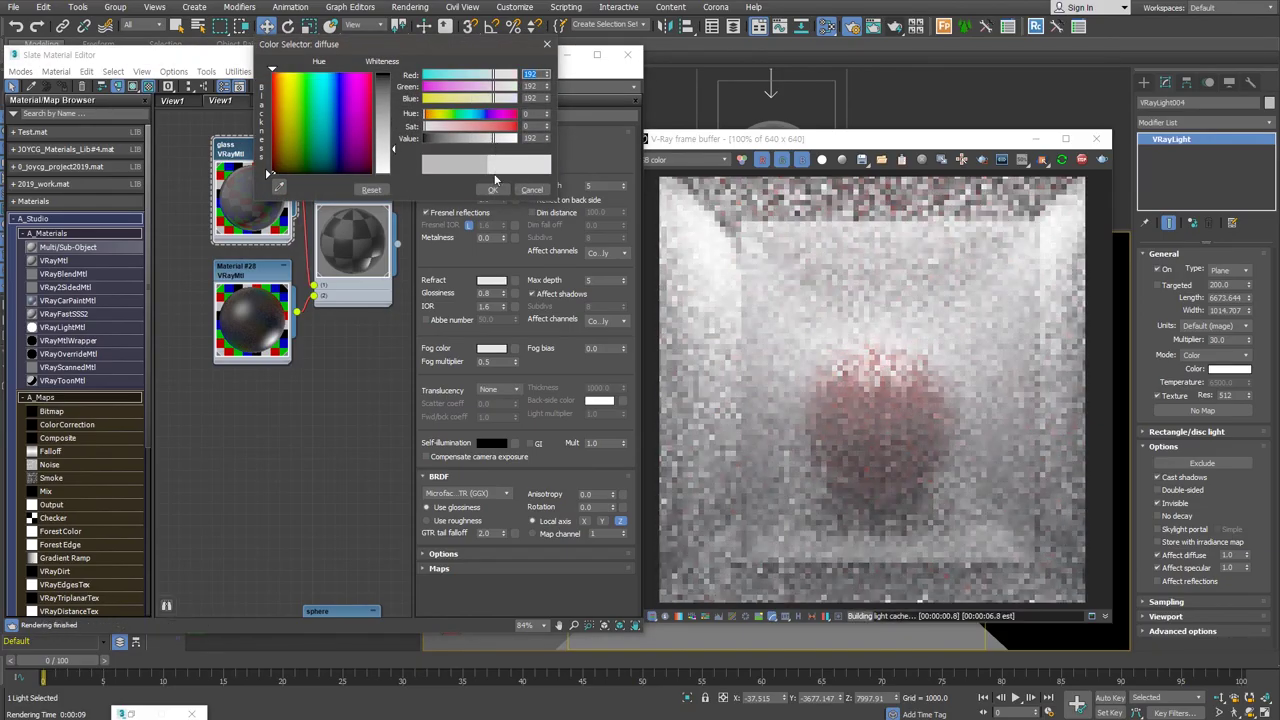
pyautogui.click(492, 190)
pyautogui.click(485, 293)
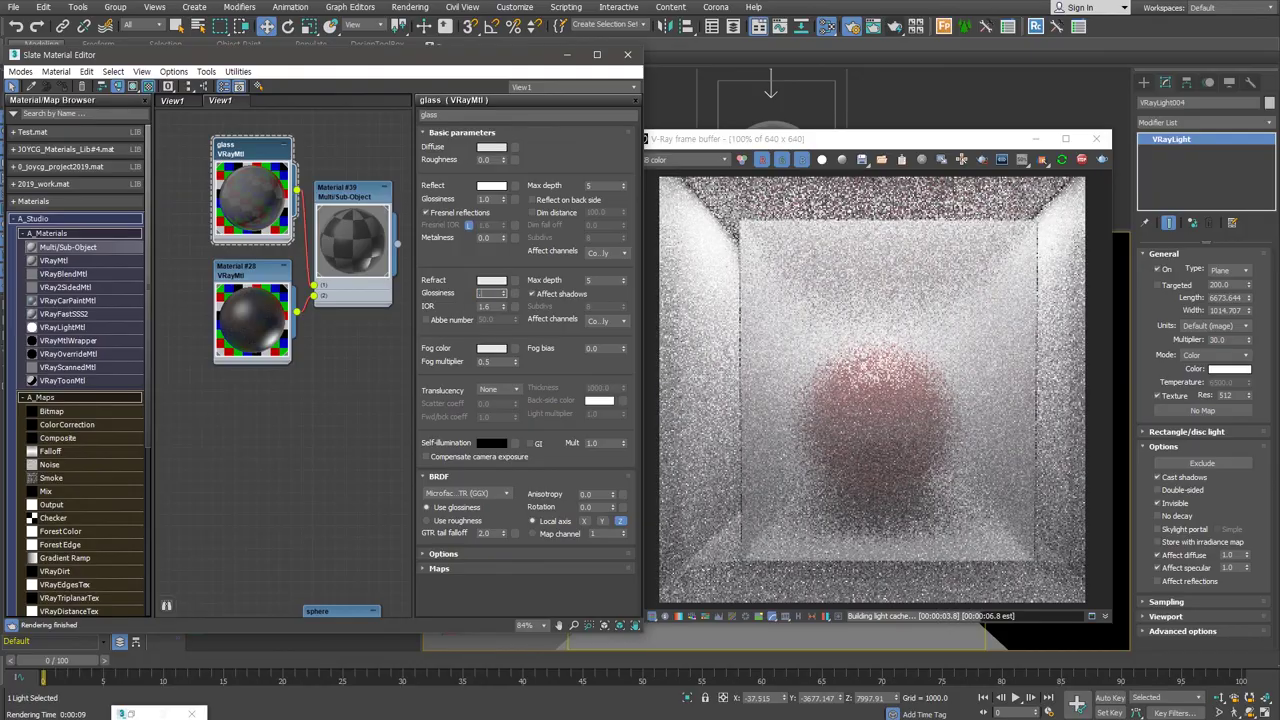
pyautogui.write('0.7')
pyautogui.press('Return')
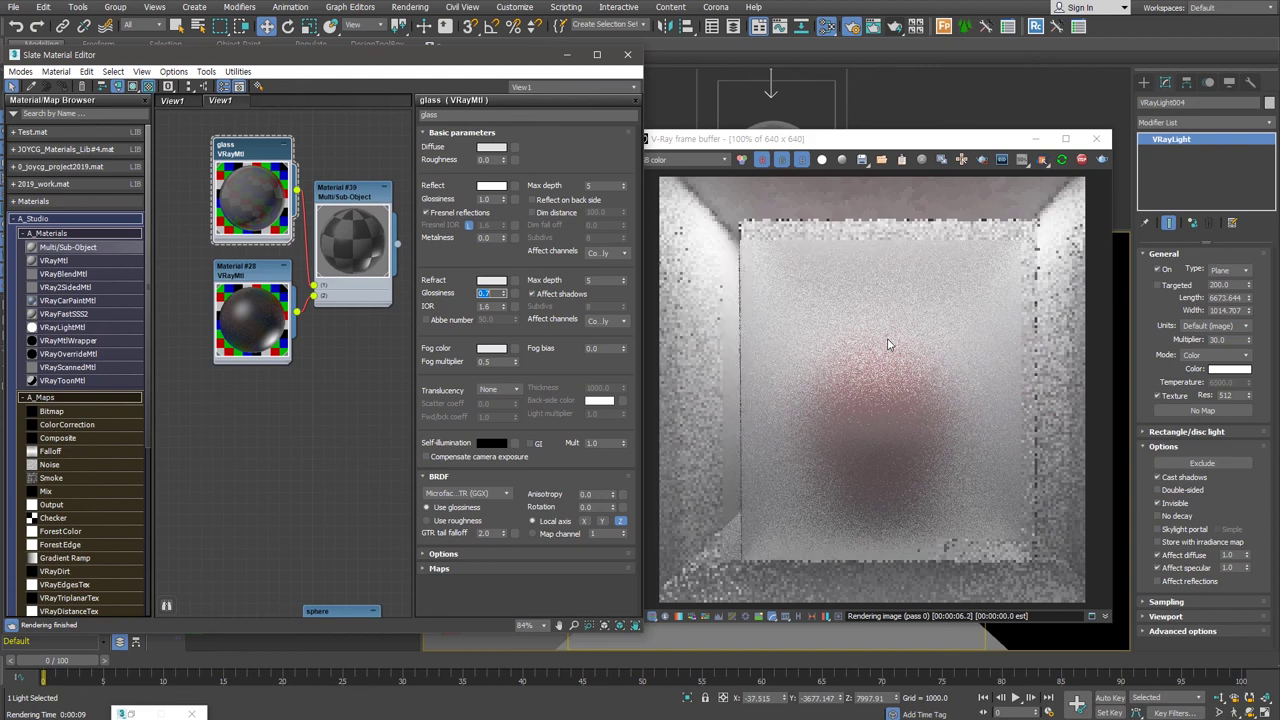
pyautogui.press('Tab')
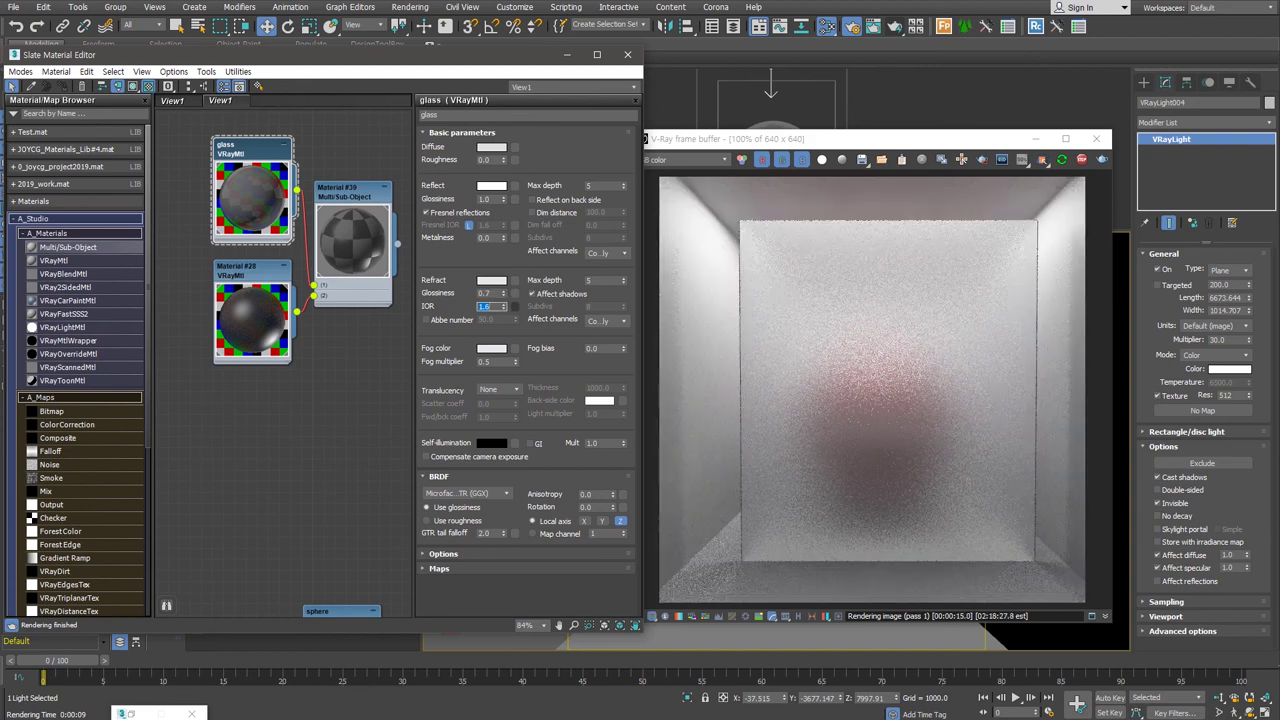